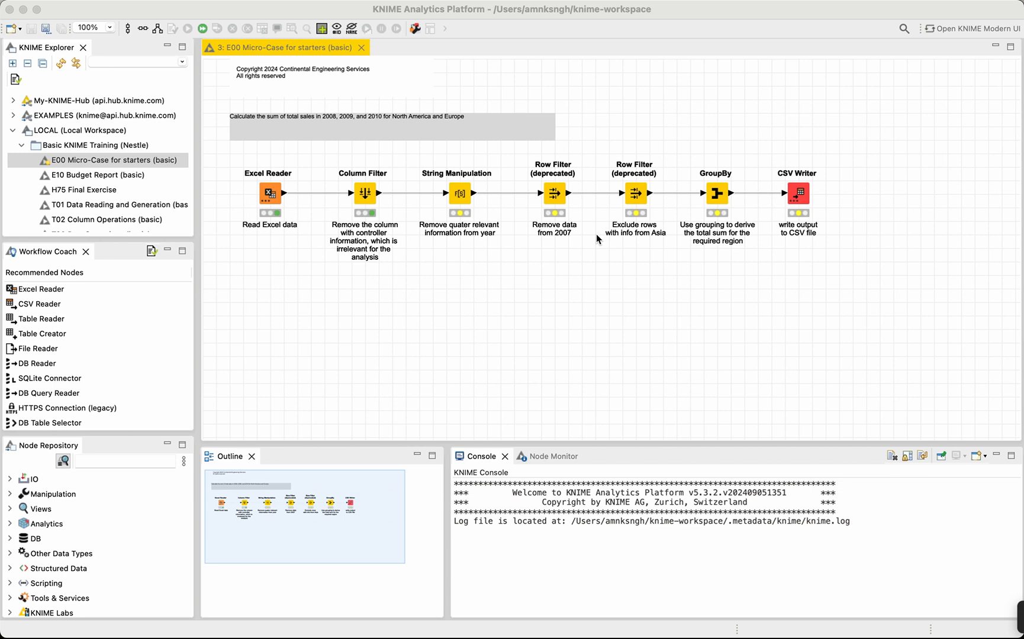
Inspect the workflow's nodes from reader to writer, selecting Excel Reader, Column Filter, String Manipulation and CSV Writer in turn.
{"action": "left_click", "coordinate": [246, 10]}
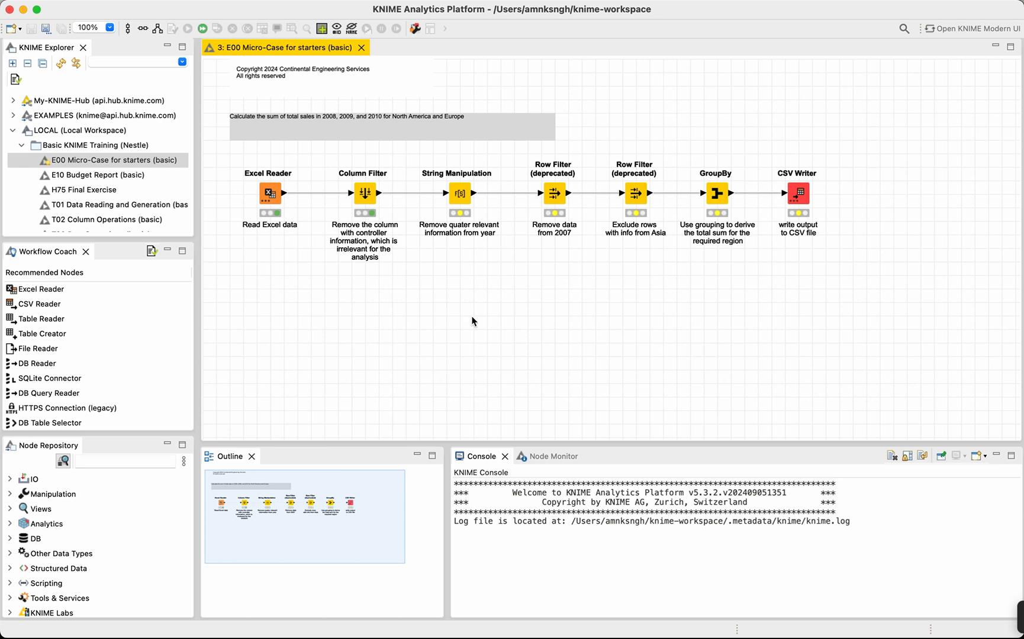
{"action": "left_click", "coordinate": [270, 197]}
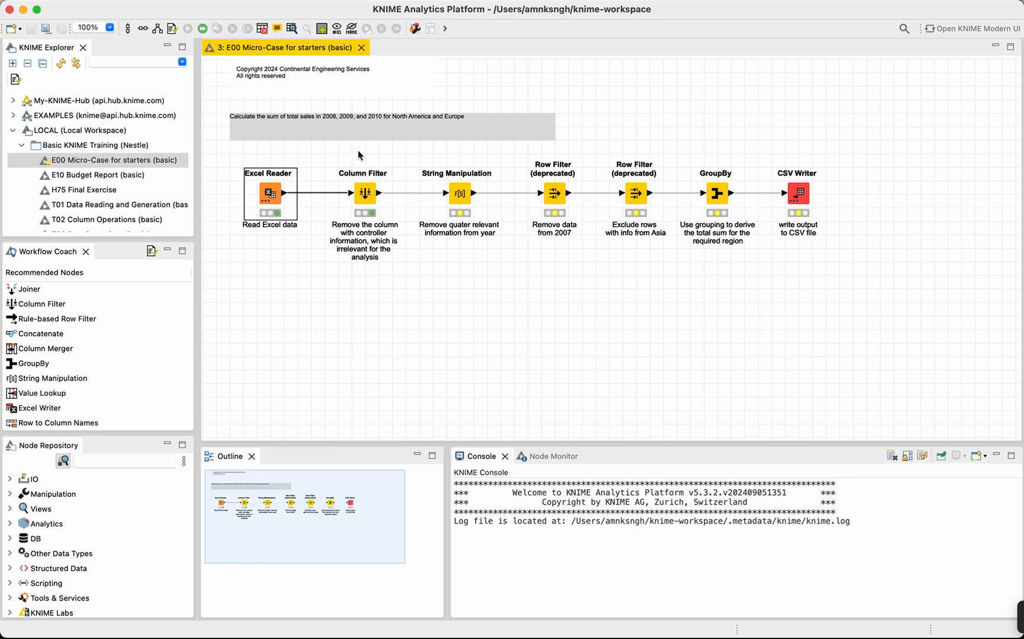
{"action": "left_click", "coordinate": [367, 188]}
{"action": "left_click", "coordinate": [461, 192]}
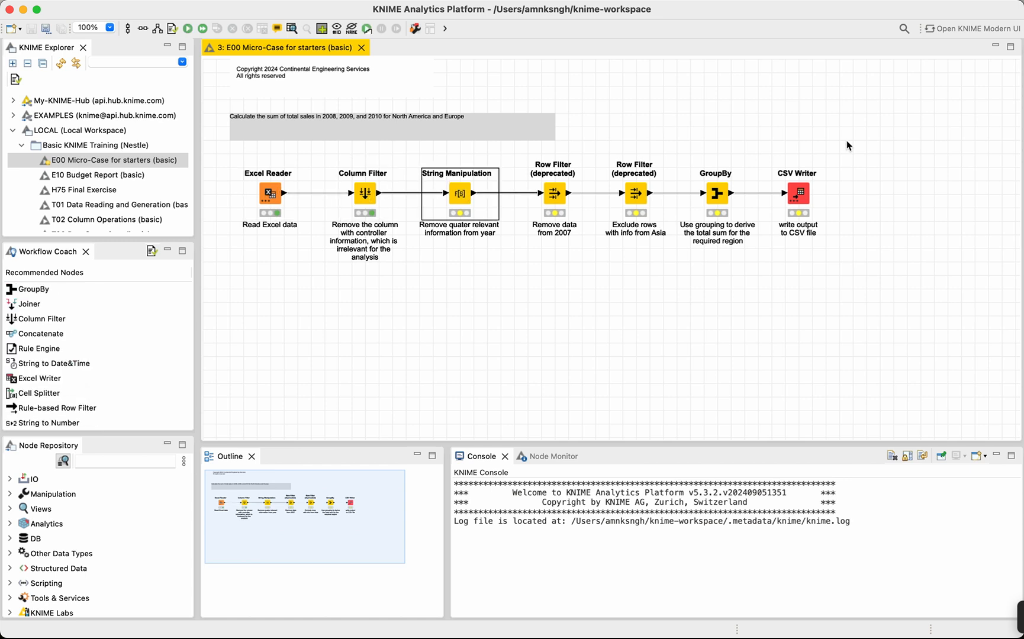
{"action": "left_click", "coordinate": [795, 197]}
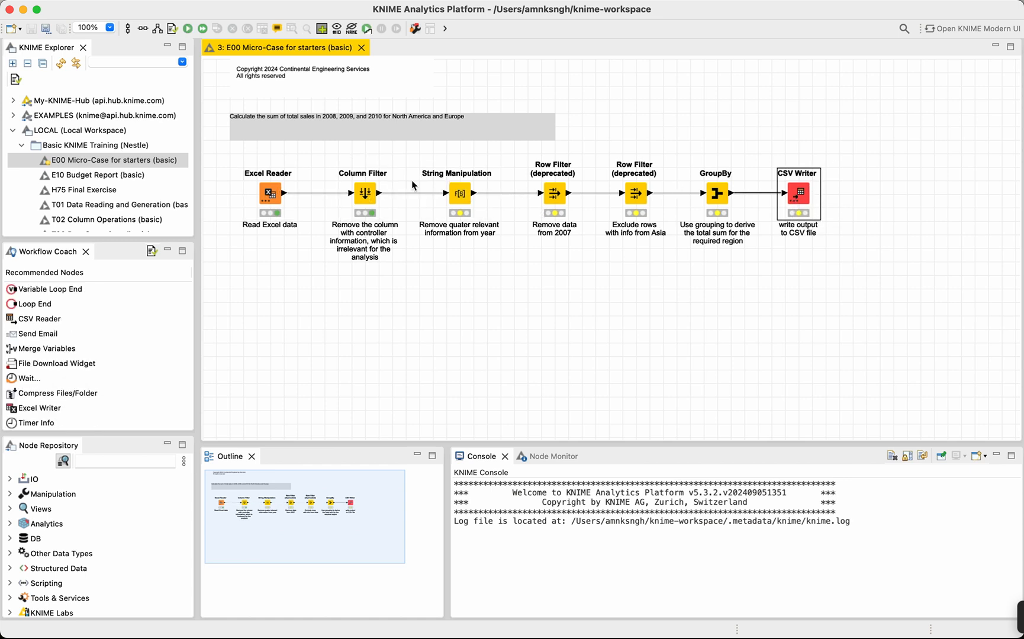
{"action": "left_click", "coordinate": [275, 188]}
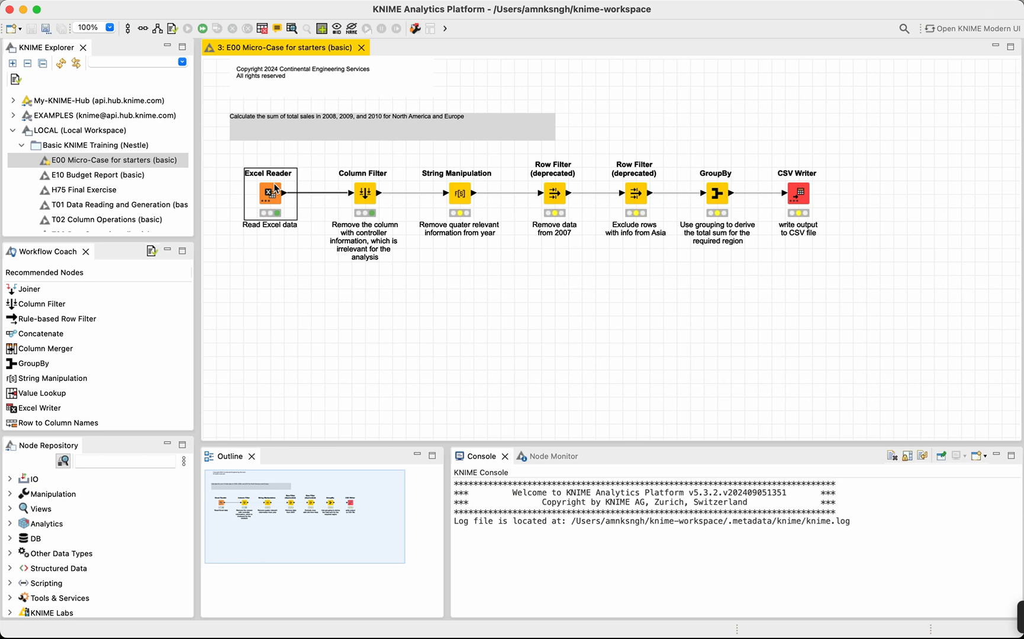
{"action": "left_click", "coordinate": [331, 185]}
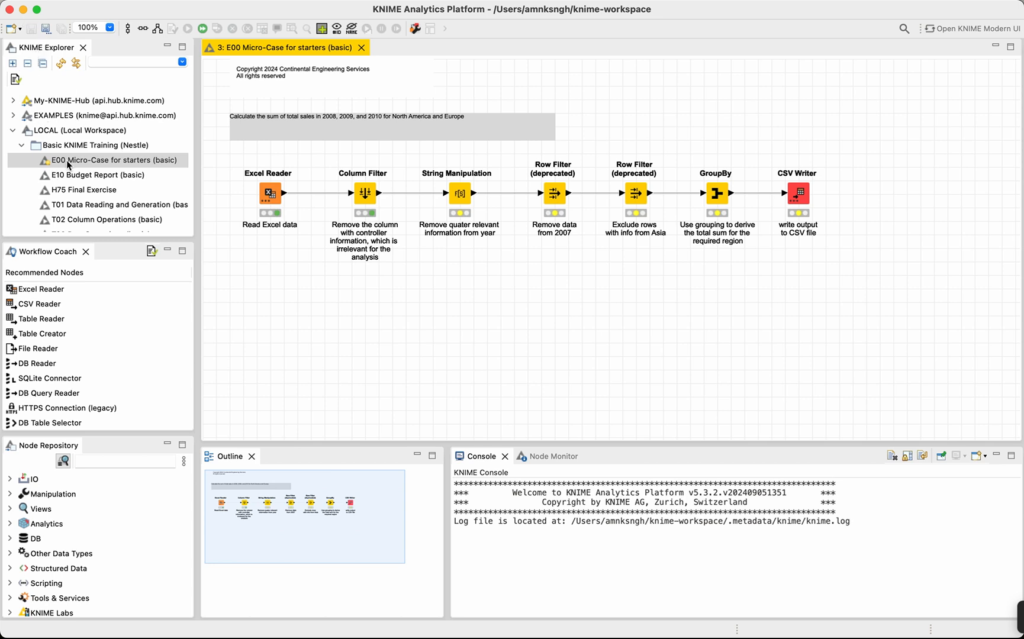
Look through the Basic KNIME Training (Nestle) workflows, and collapse that folder and the LOCAL workspace.
{"action": "scroll", "coordinate": [68, 166], "scroll_direction": "down", "scroll_amount": 3}
{"action": "scroll", "coordinate": [68, 165], "scroll_direction": "down", "scroll_amount": 10}
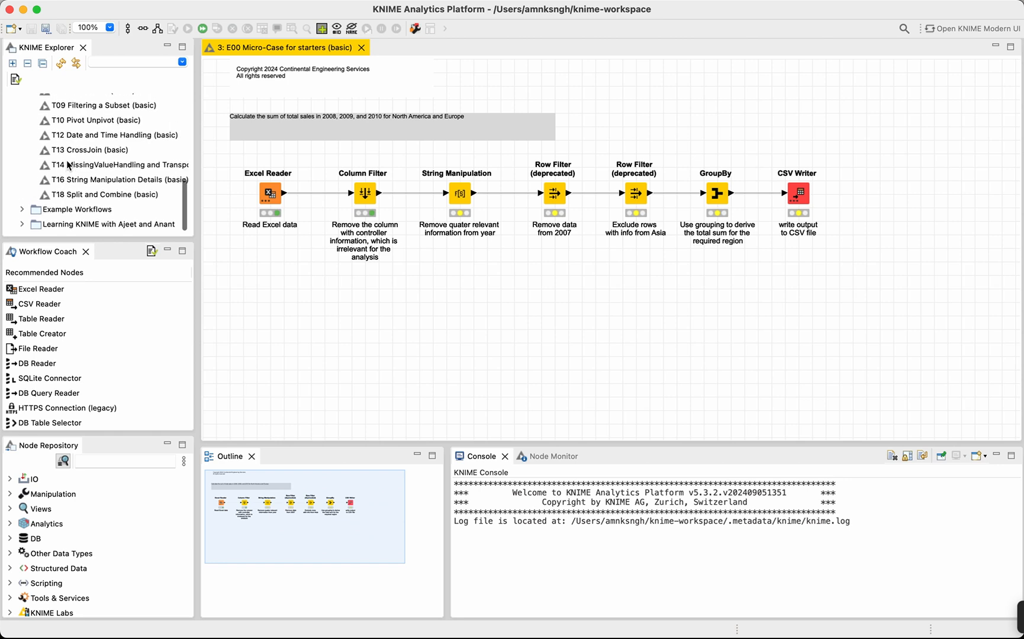
{"action": "scroll", "coordinate": [68, 166], "scroll_direction": "up", "scroll_amount": 15}
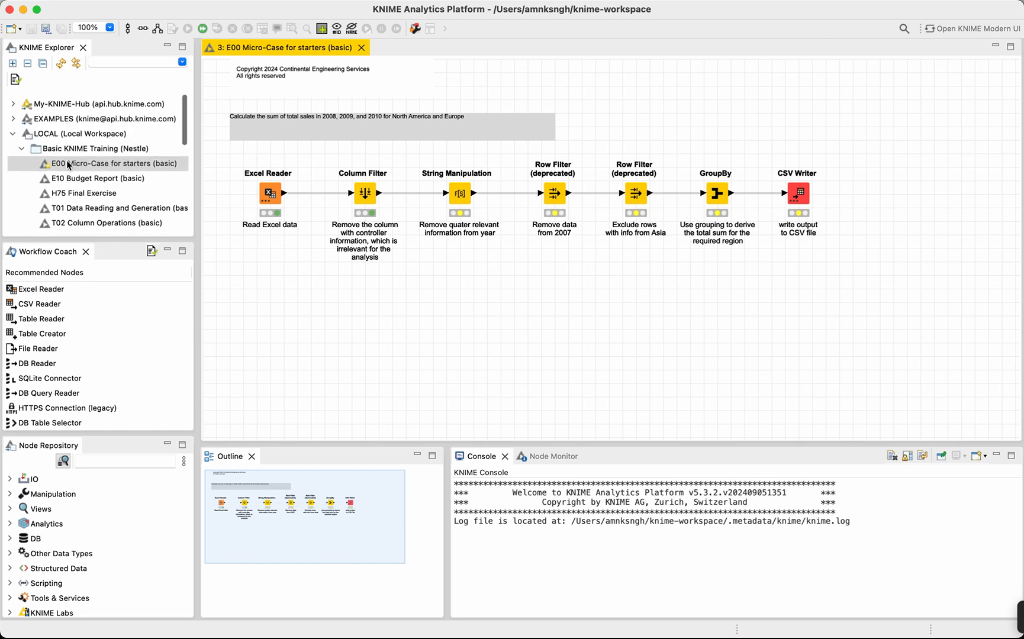
{"action": "left_click", "coordinate": [22, 146]}
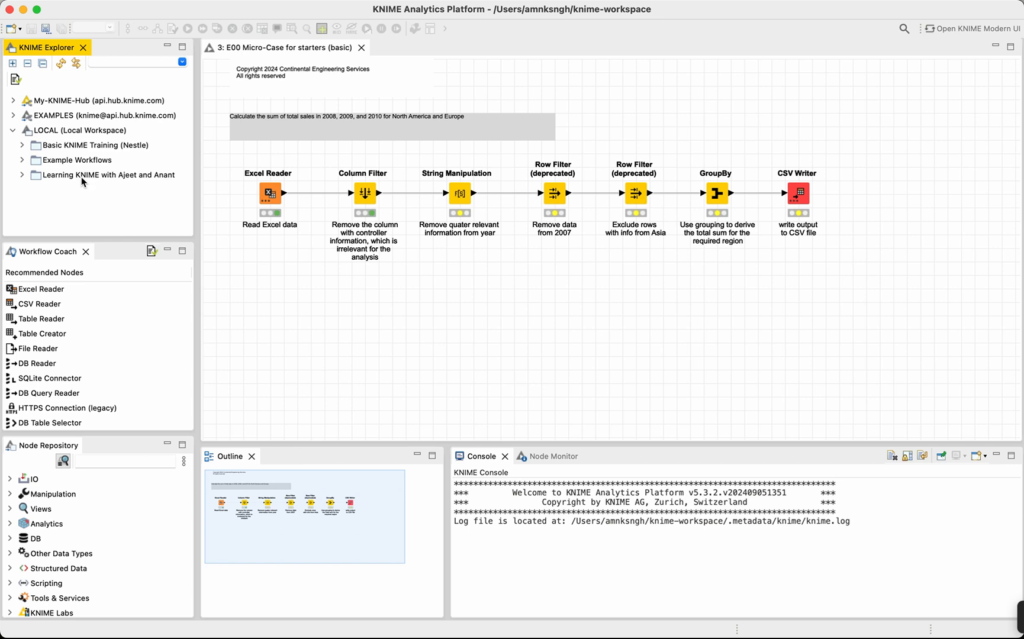
{"action": "left_click", "coordinate": [13, 131]}
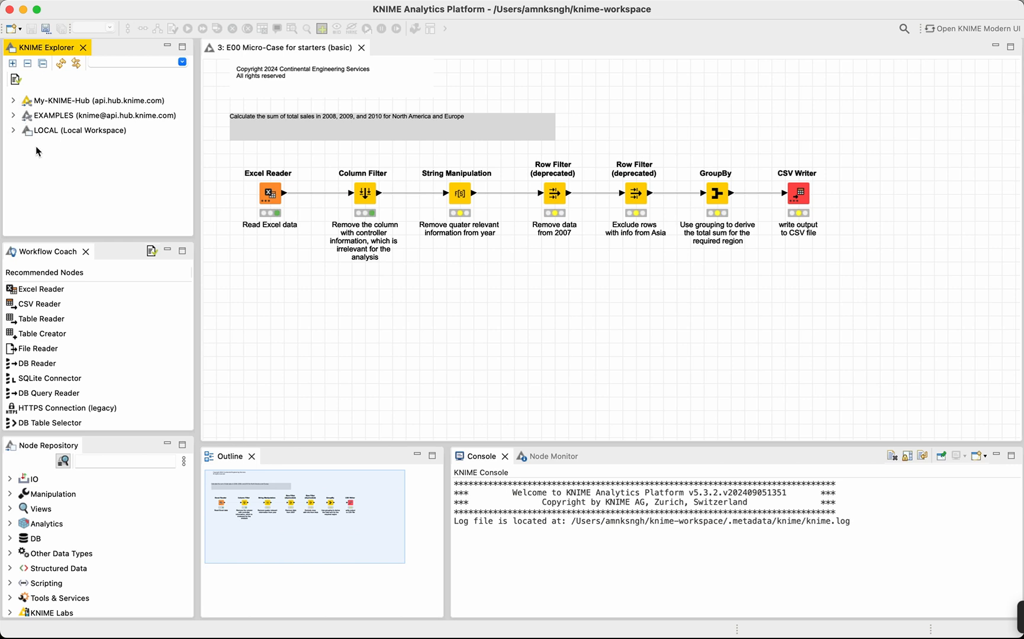
{"action": "left_click", "coordinate": [55, 136]}
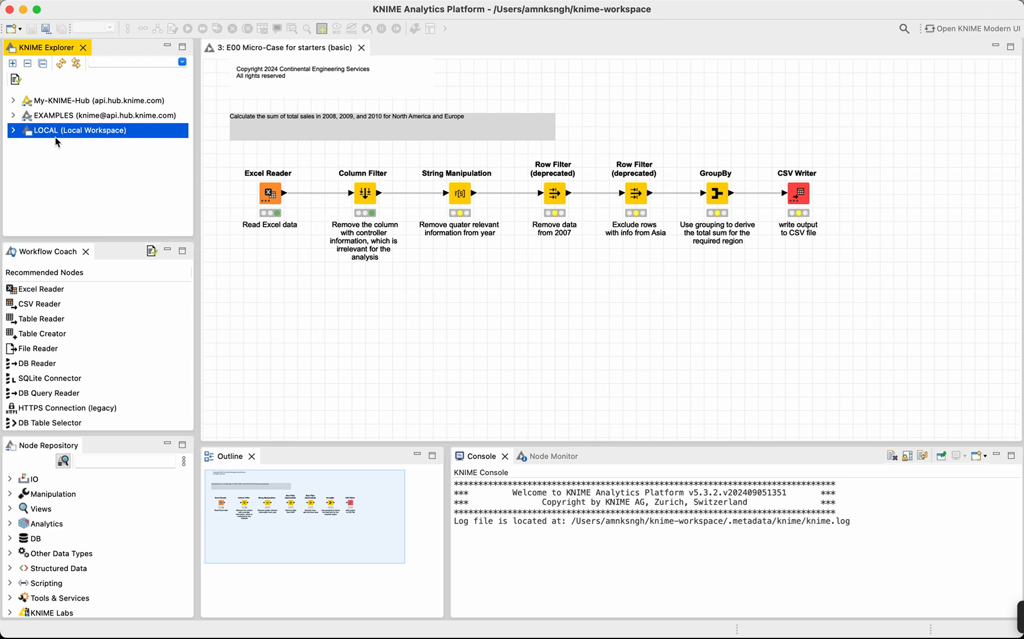
Expand the My-KNIME-Hub entry to view its contents and collapse it again.
{"action": "left_click", "coordinate": [13, 101]}
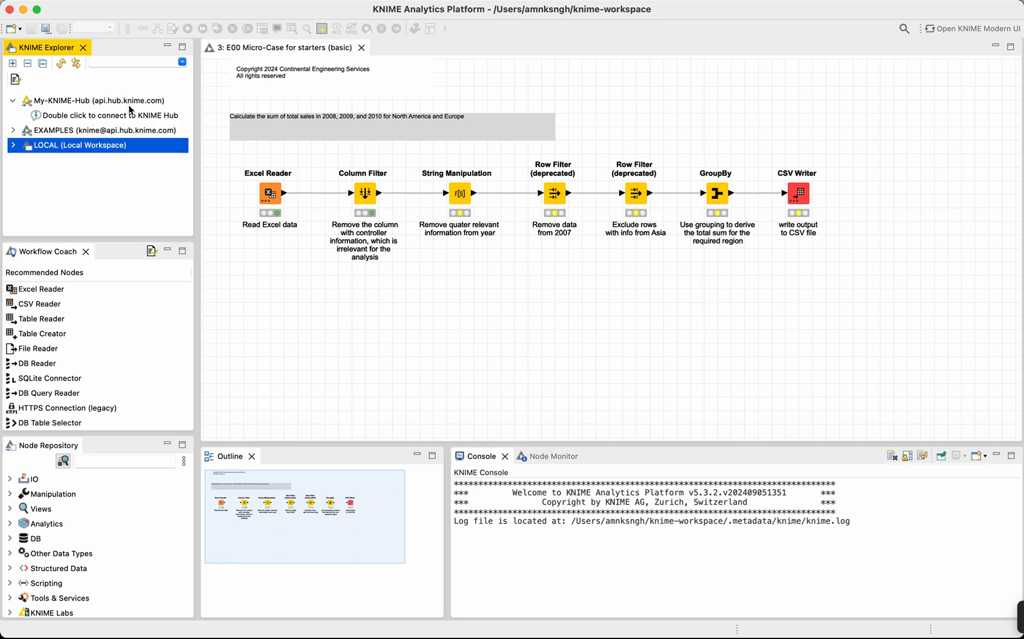
{"action": "left_click", "coordinate": [13, 101]}
{"action": "left_click", "coordinate": [73, 103]}
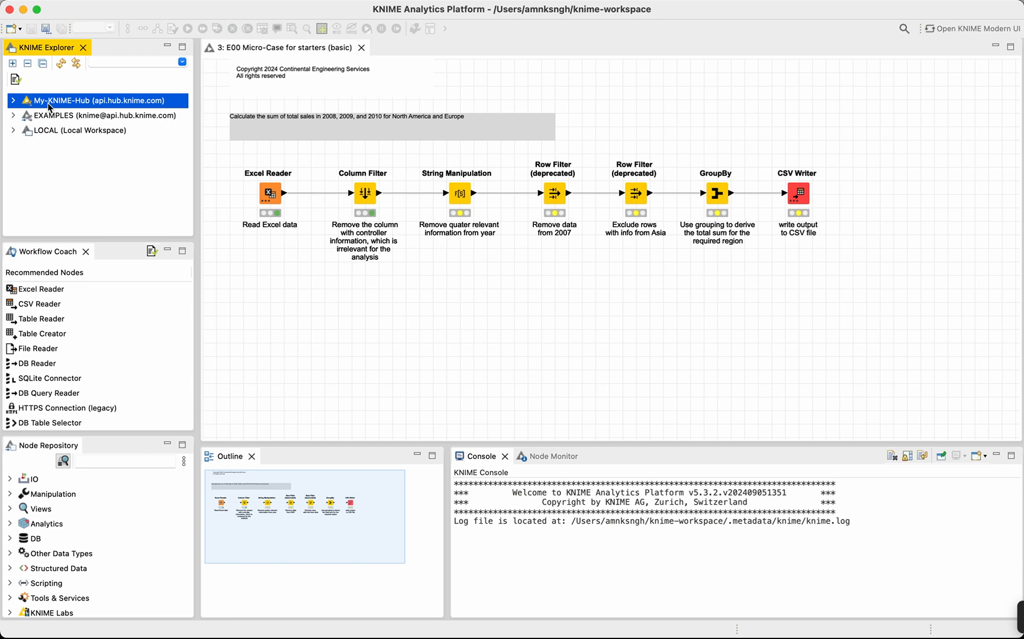
{"action": "left_click", "coordinate": [13, 101]}
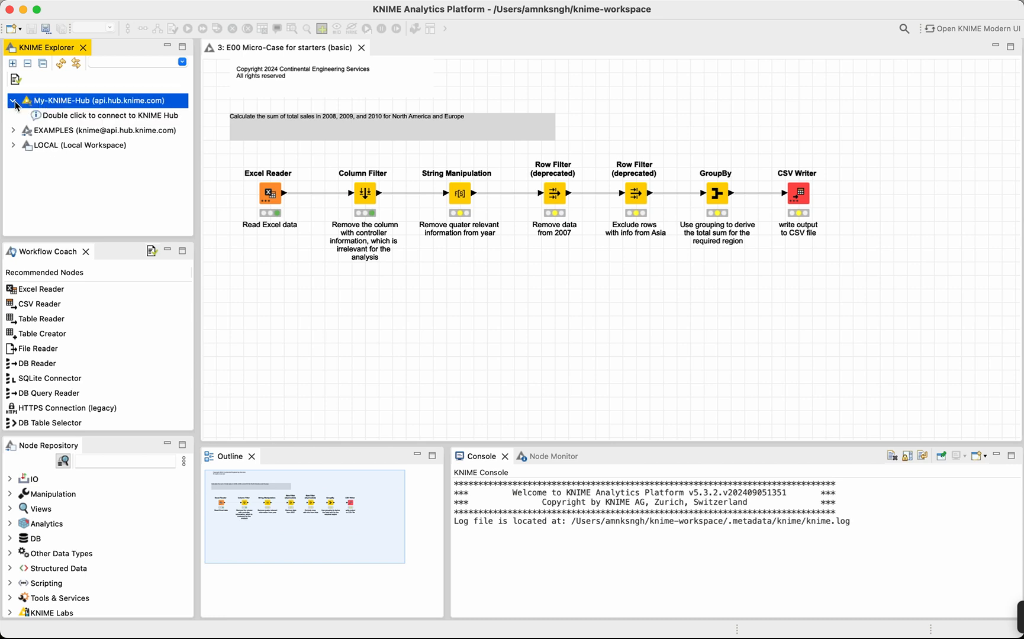
{"action": "left_click", "coordinate": [13, 102]}
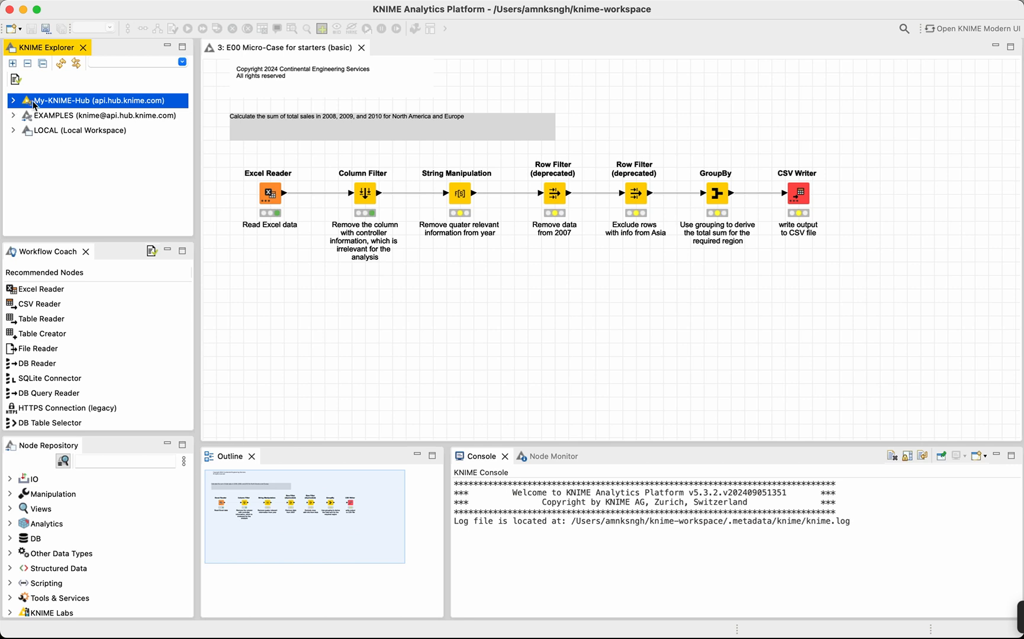
Expand the EXAMPLES server and load its list of example folders.
{"action": "left_click", "coordinate": [48, 121]}
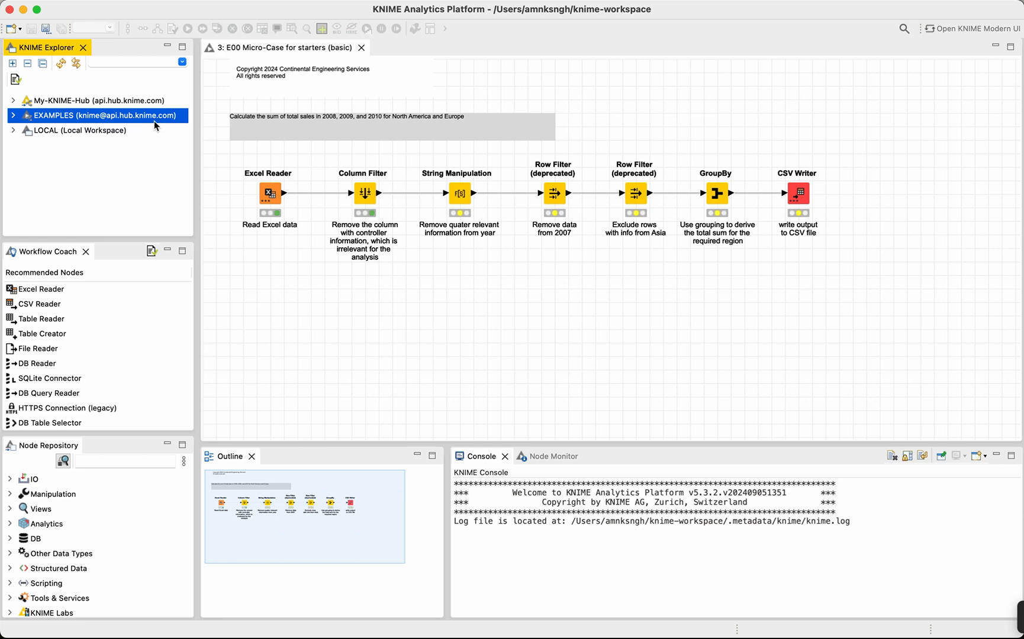
{"action": "left_click", "coordinate": [14, 117]}
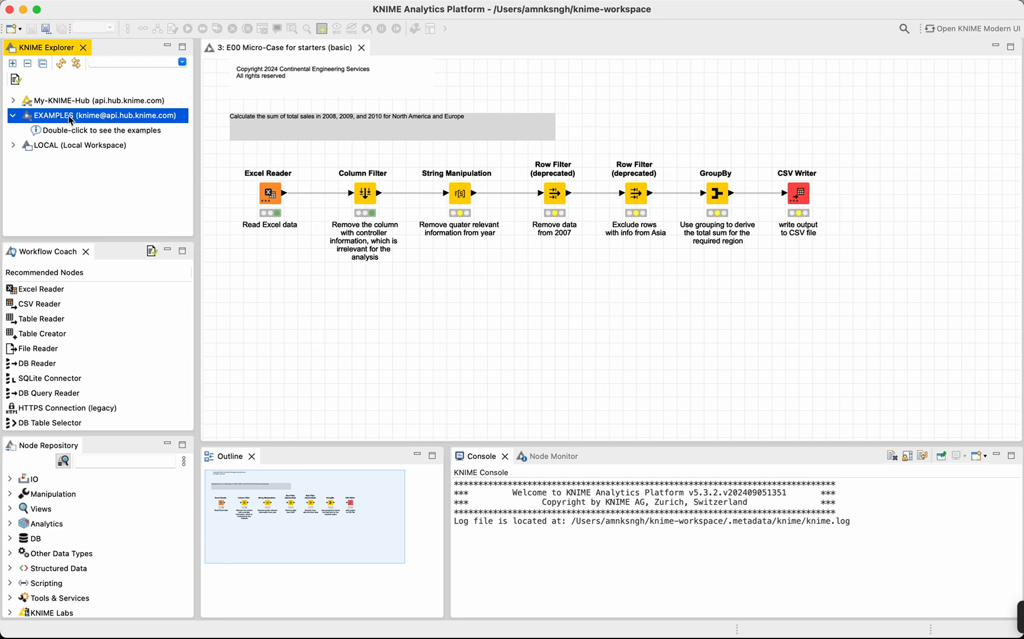
{"action": "left_click", "coordinate": [77, 135]}
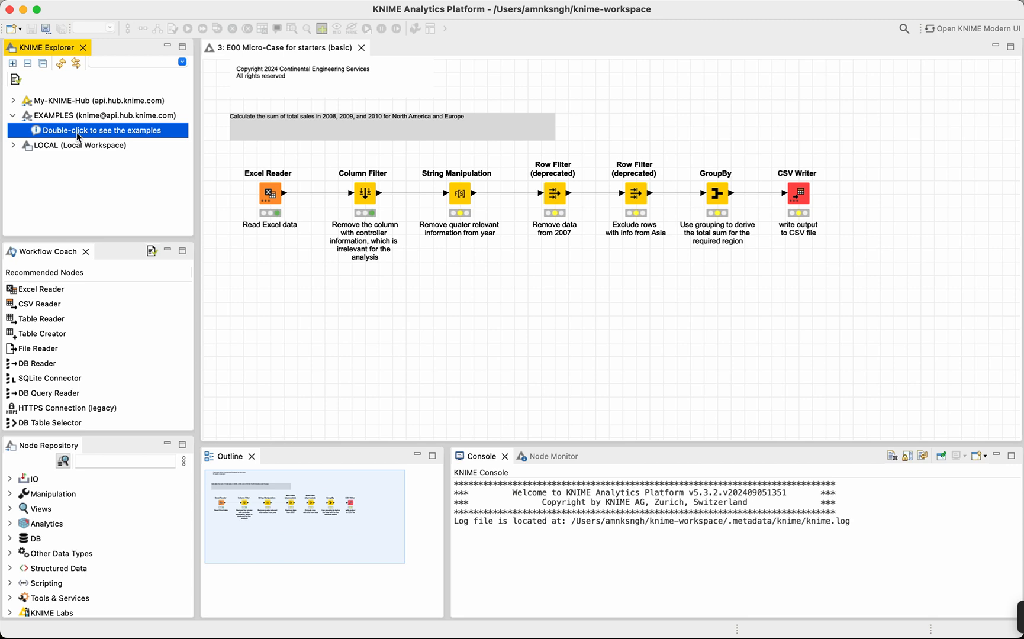
{"action": "double_click", "coordinate": [78, 136]}
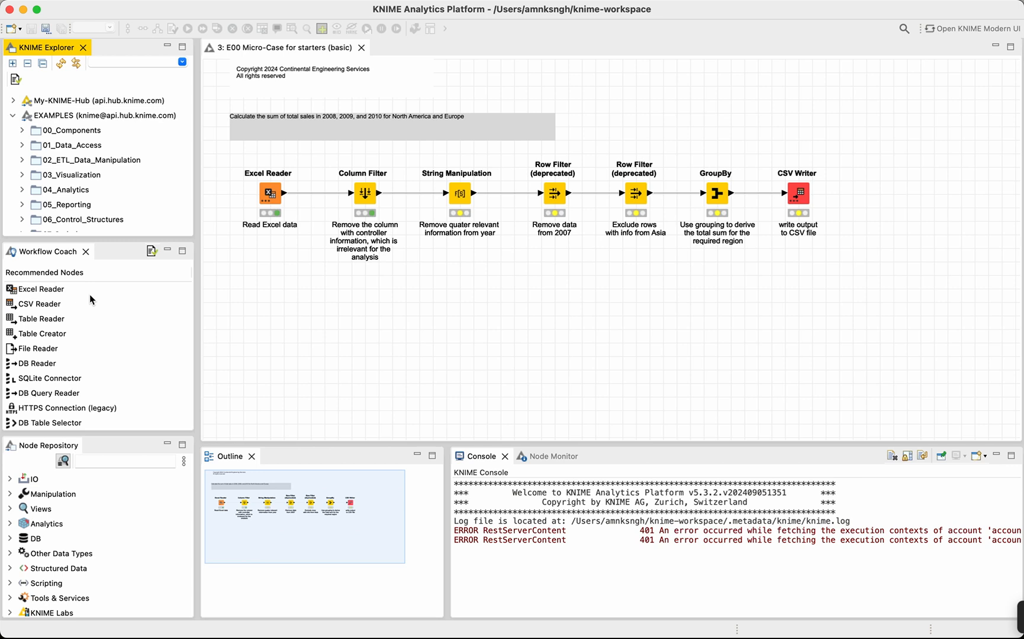
Look through the example folders on the EXAMPLES server and collapse the list.
{"action": "scroll", "coordinate": [109, 125], "scroll_direction": "down", "scroll_amount": 3}
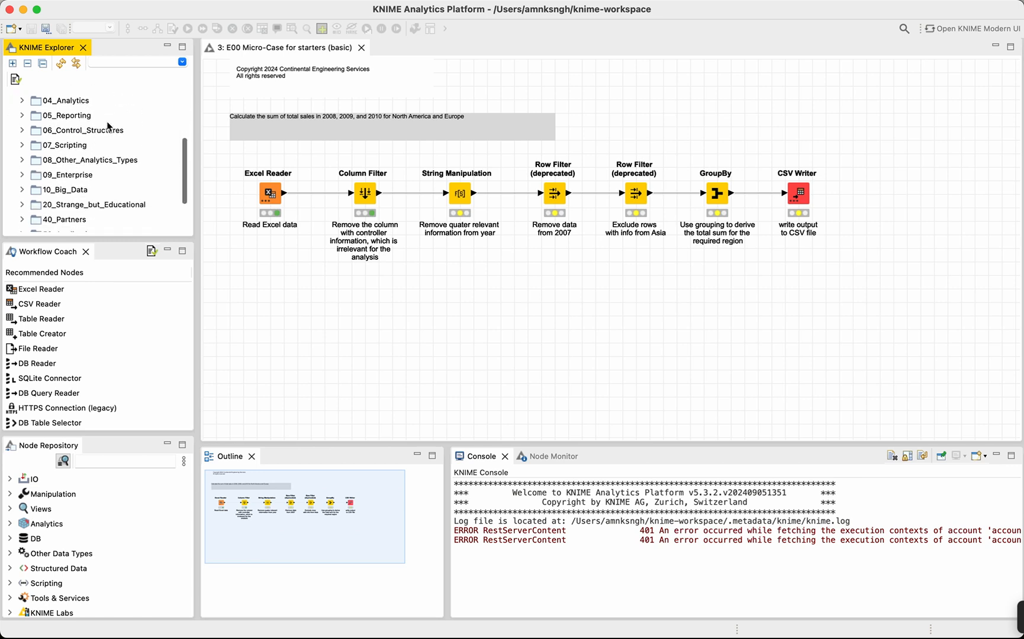
{"action": "scroll", "coordinate": [108, 125], "scroll_direction": "down", "scroll_amount": 2}
{"action": "scroll", "coordinate": [109, 126], "scroll_direction": "up", "scroll_amount": 4}
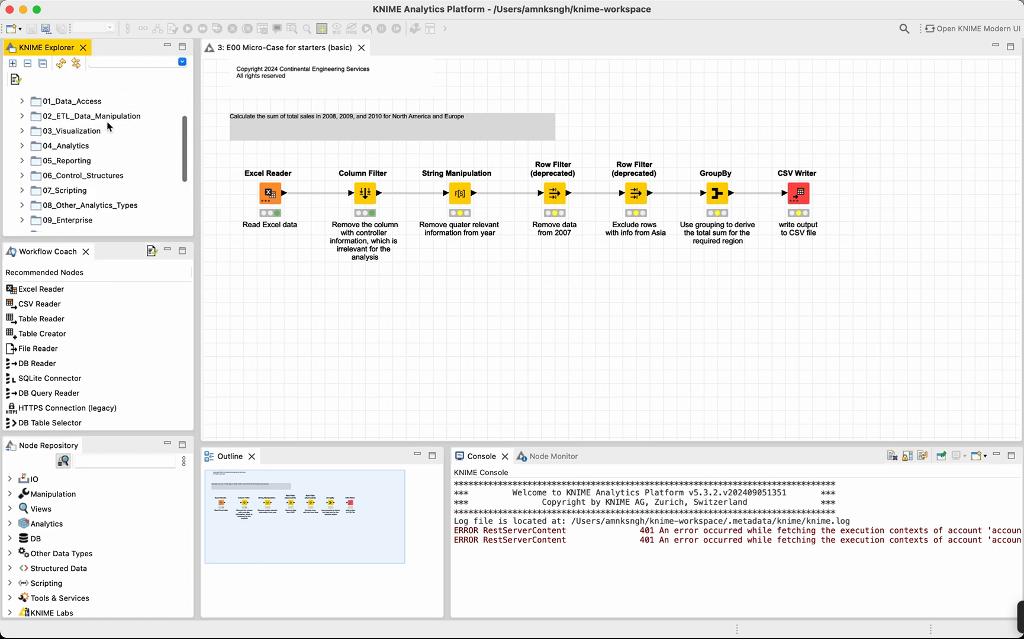
{"action": "scroll", "coordinate": [109, 126], "scroll_direction": "up", "scroll_amount": 3}
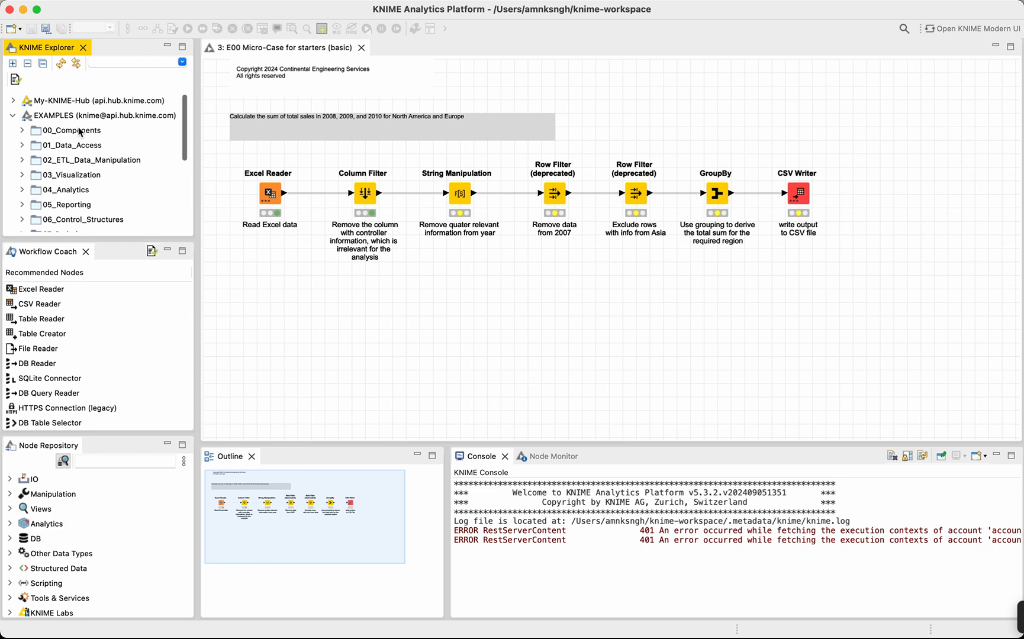
{"action": "left_click", "coordinate": [80, 132]}
{"action": "scroll", "coordinate": [65, 126], "scroll_direction": "down", "scroll_amount": 2}
{"action": "scroll", "coordinate": [31, 111], "scroll_direction": "up", "scroll_amount": 2}
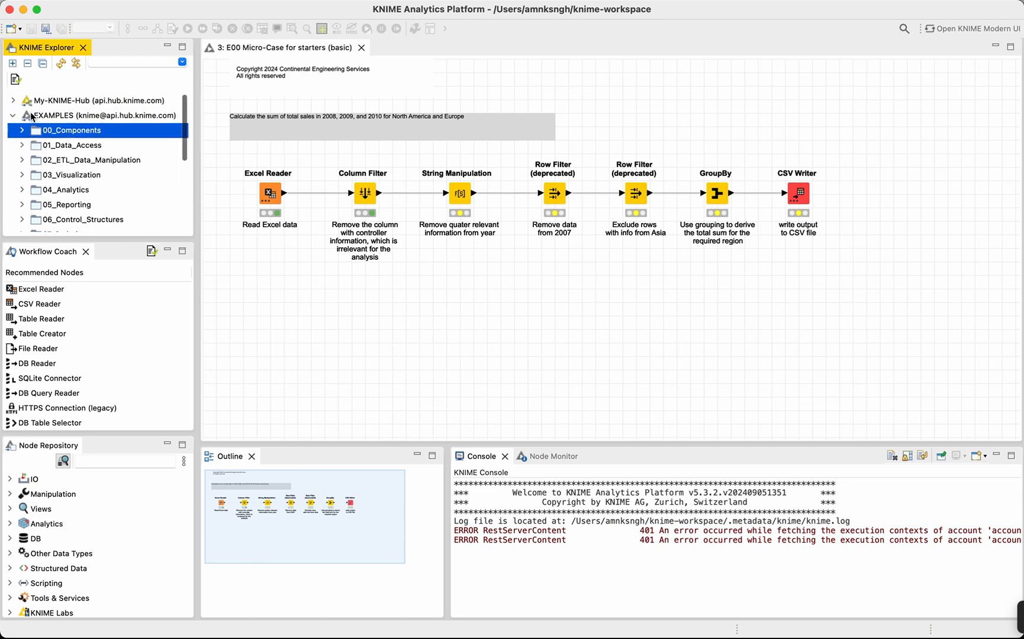
{"action": "left_click", "coordinate": [14, 116]}
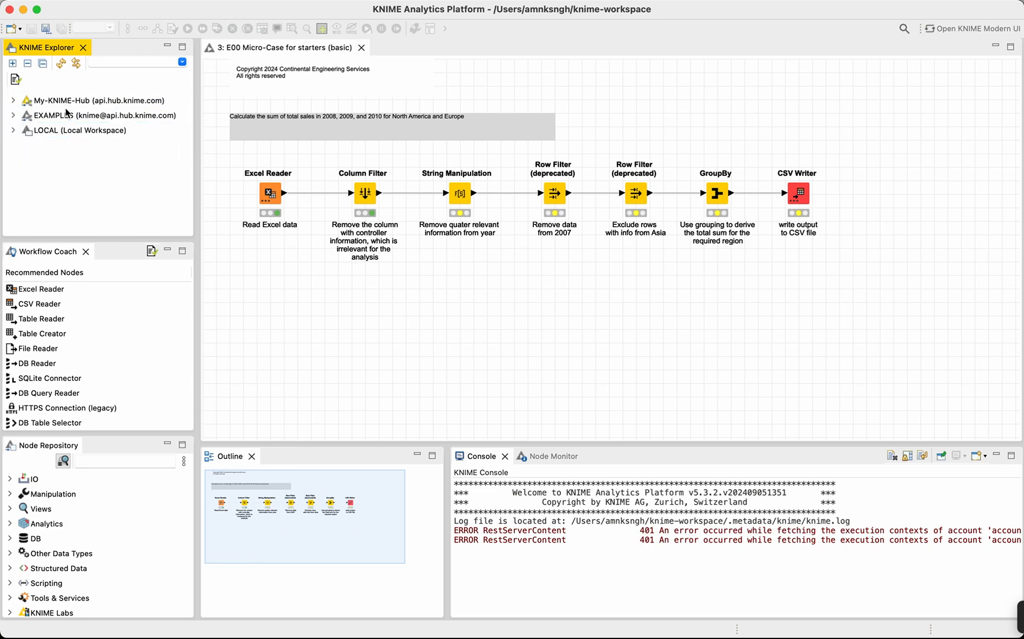
Reopen the EXAMPLES list and expand the 09_Enterprise folder and its 05_K_AI subfolder.
{"action": "double_click", "coordinate": [34, 118]}
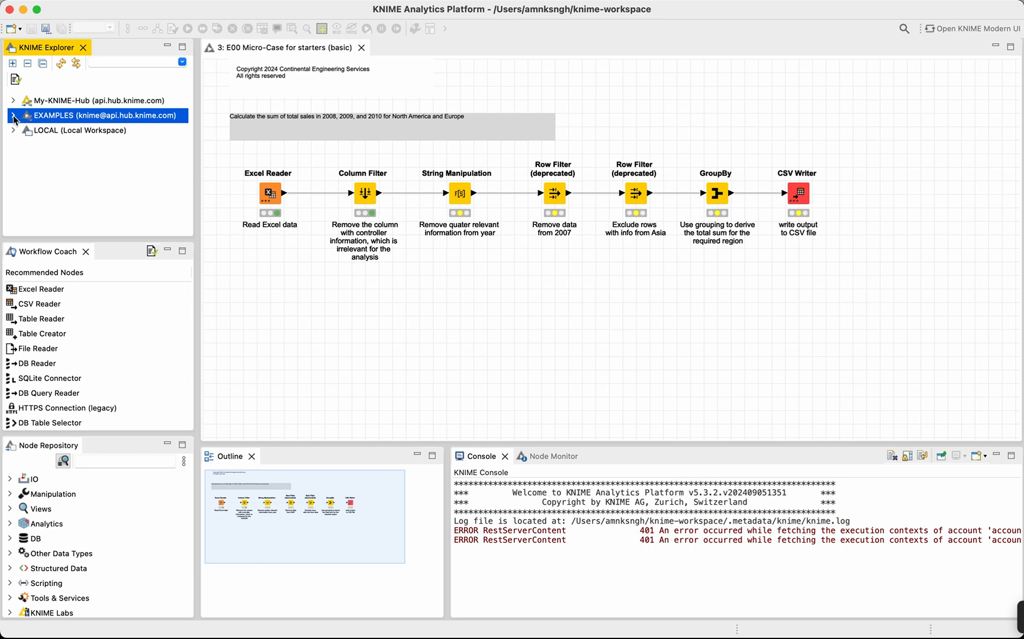
{"action": "scroll", "coordinate": [58, 138], "scroll_direction": "down", "scroll_amount": 5}
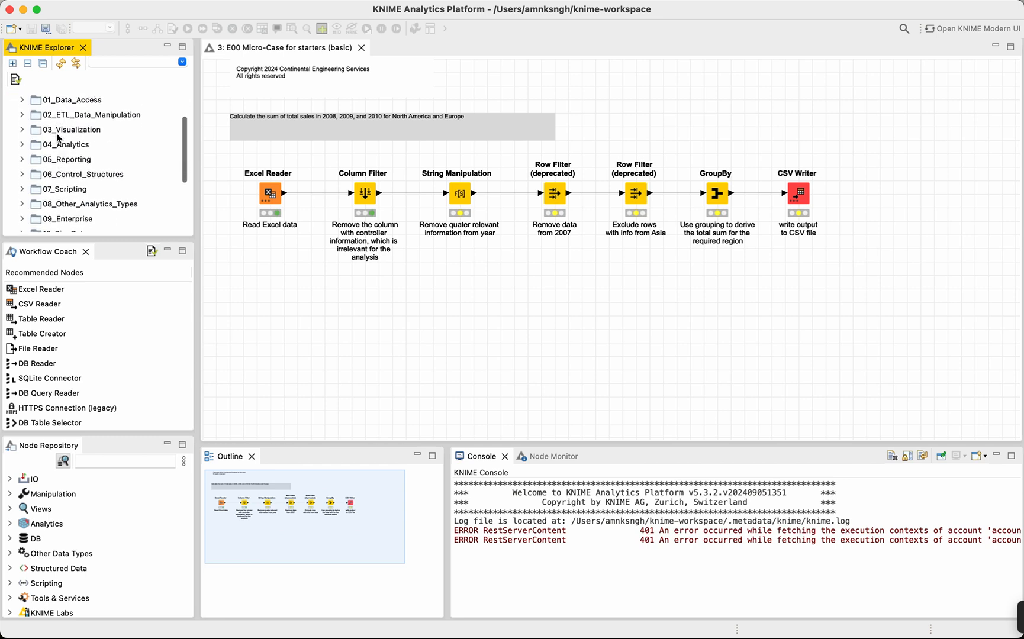
{"action": "scroll", "coordinate": [57, 138], "scroll_direction": "down", "scroll_amount": 3}
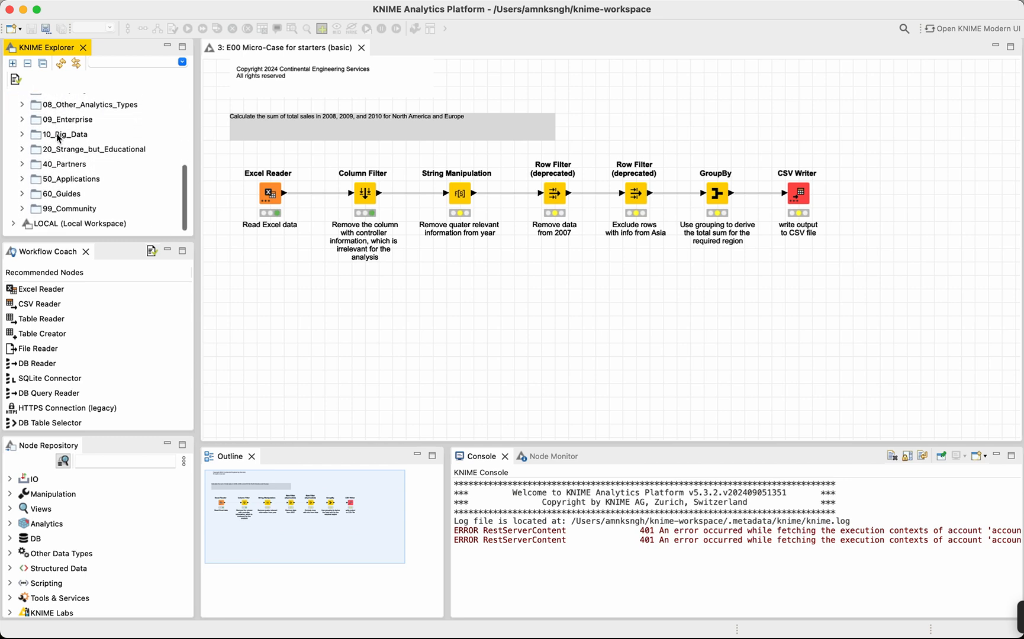
{"action": "left_click", "coordinate": [23, 121]}
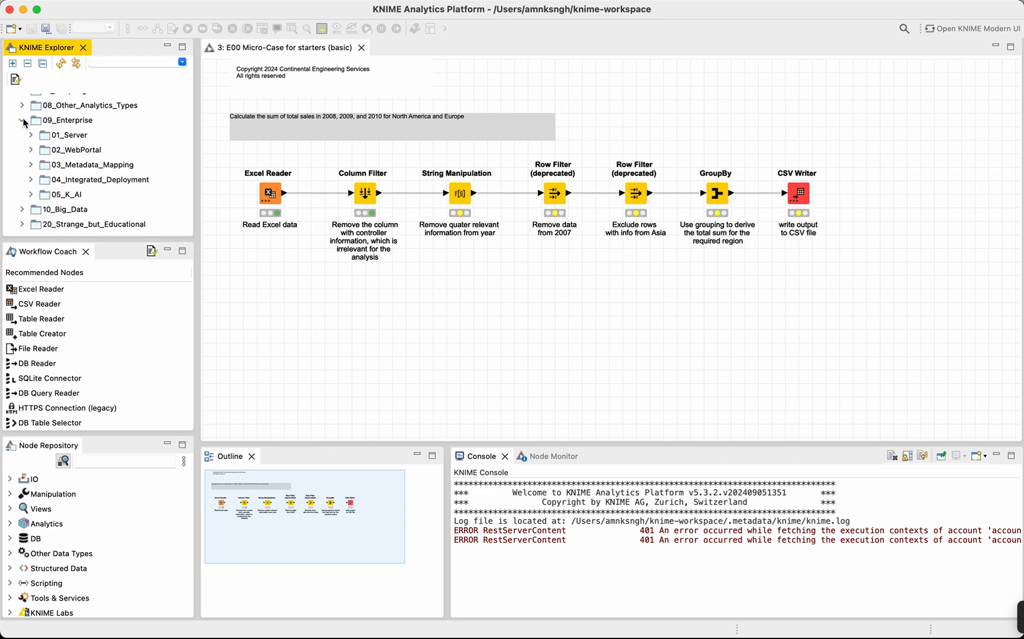
{"action": "left_click", "coordinate": [32, 195]}
Open the example workflow 01_Fetch_data_from_the_AI_history_service from the 05_K_AI folder.
{"action": "scroll", "coordinate": [32, 195], "scroll_direction": "down", "scroll_amount": 5}
{"action": "scroll", "coordinate": [32, 195], "scroll_direction": "up", "scroll_amount": 2}
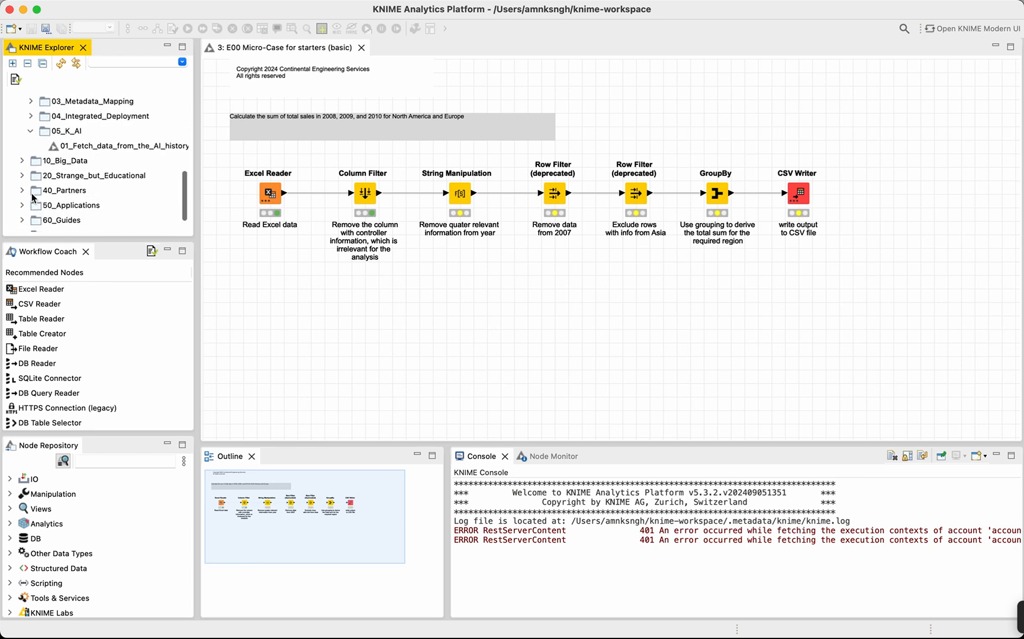
{"action": "scroll", "coordinate": [32, 194], "scroll_direction": "right", "scroll_amount": 1}
{"action": "double_click", "coordinate": [86, 148]}
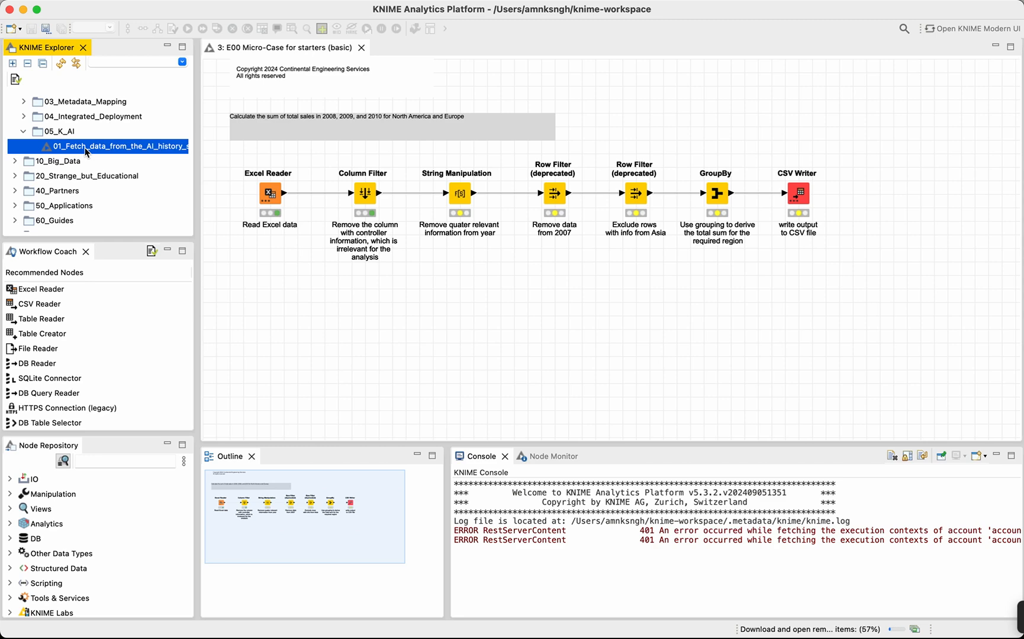
{"action": "scroll", "coordinate": [523, 277], "scroll_direction": "left", "scroll_amount": 3}
{"action": "scroll", "coordinate": [521, 276], "scroll_direction": "left", "scroll_amount": 3}
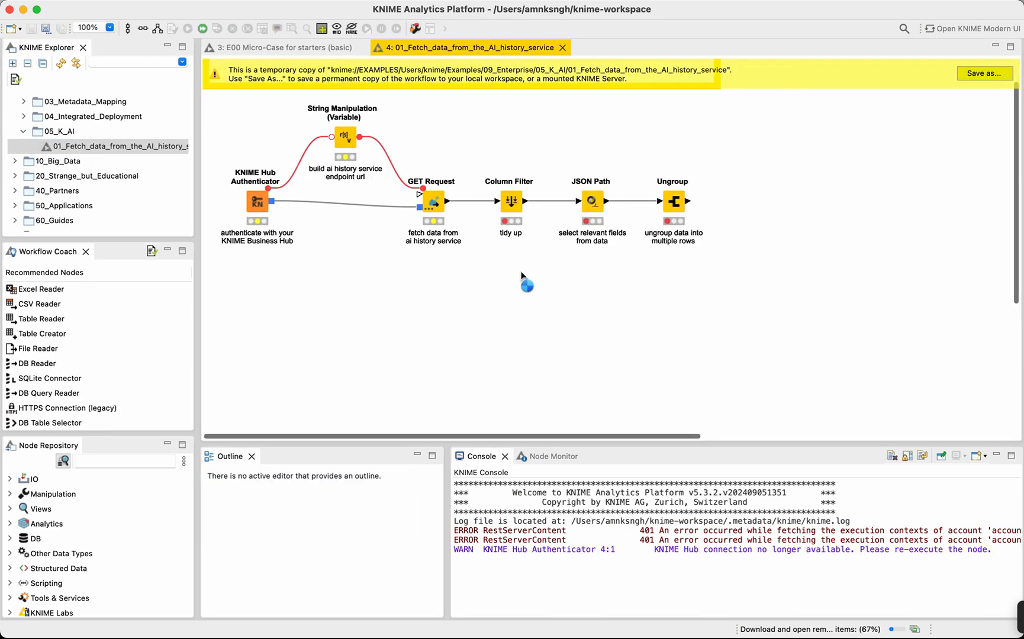
{"action": "scroll", "coordinate": [389, 287], "scroll_direction": "left", "scroll_amount": 5}
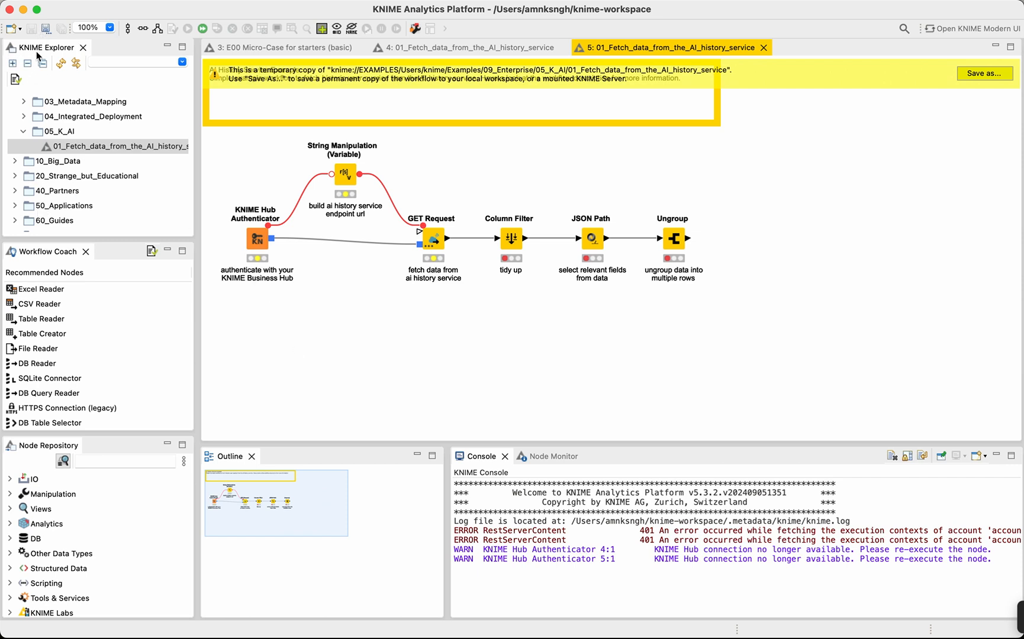
Look through the recommended nodes listed in the Workflow Coach.
{"action": "left_click", "coordinate": [27, 256]}
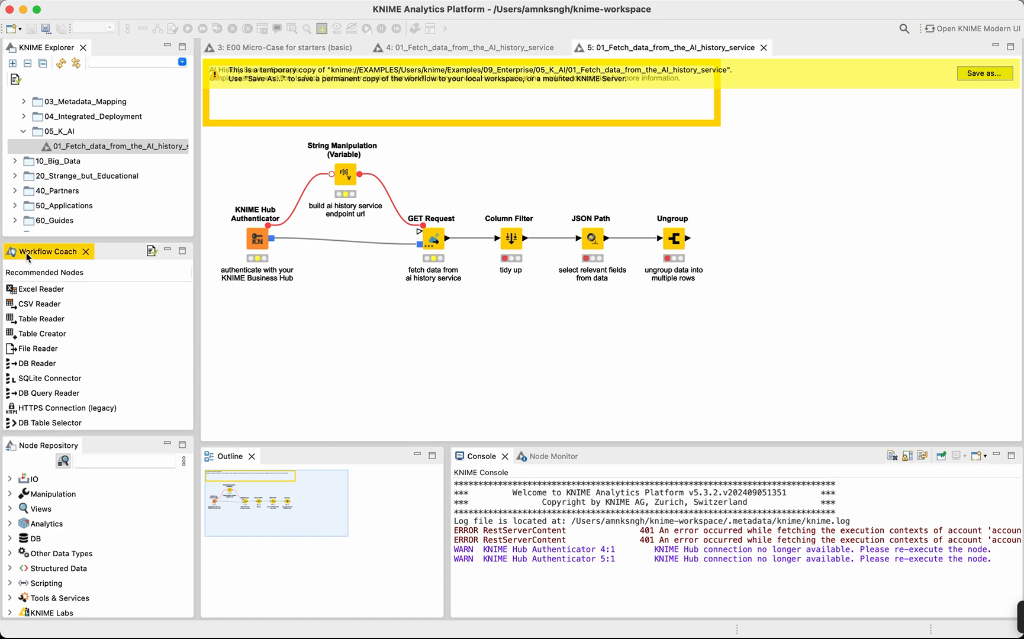
{"action": "scroll", "coordinate": [52, 357], "scroll_direction": "down", "scroll_amount": 5}
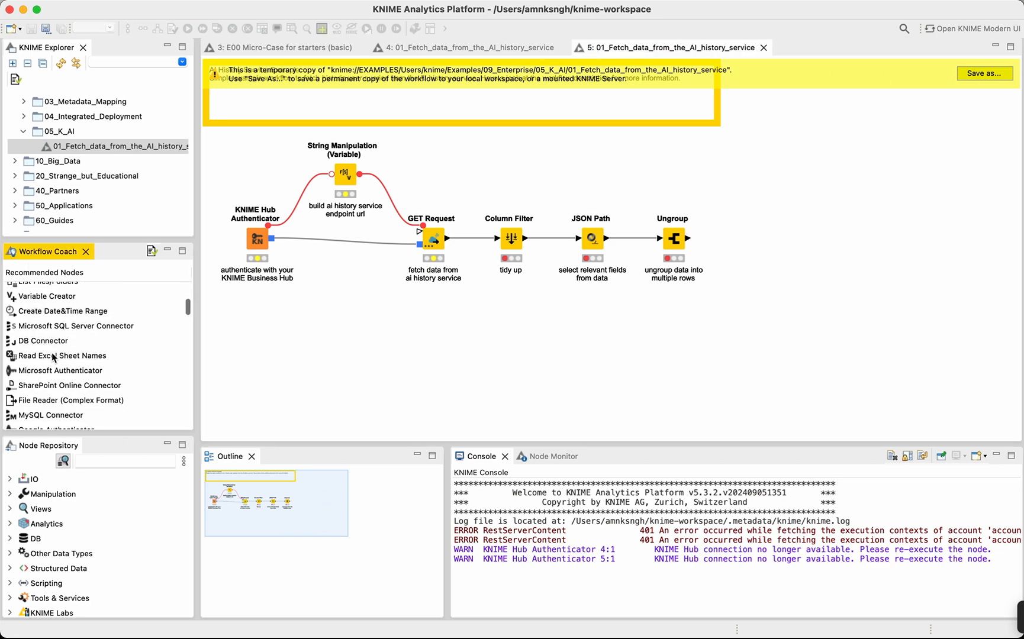
{"action": "scroll", "coordinate": [71, 349], "scroll_direction": "up", "scroll_amount": 8}
{"action": "scroll", "coordinate": [89, 343], "scroll_direction": "down", "scroll_amount": 8}
{"action": "scroll", "coordinate": [102, 341], "scroll_direction": "up", "scroll_amount": 10}
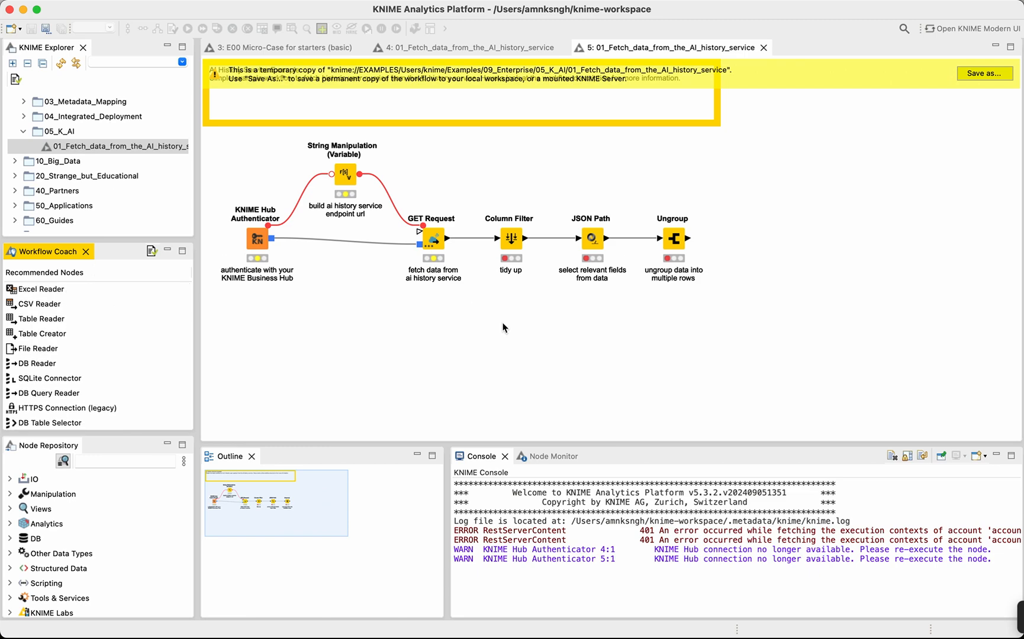
Review the Workflow Coach's general recommendations, and select the KNIME Hub Authenticator node to show the nodes recommended for it.
{"action": "scroll", "coordinate": [73, 366], "scroll_direction": "down", "scroll_amount": 10}
{"action": "scroll", "coordinate": [73, 365], "scroll_direction": "up", "scroll_amount": 5}
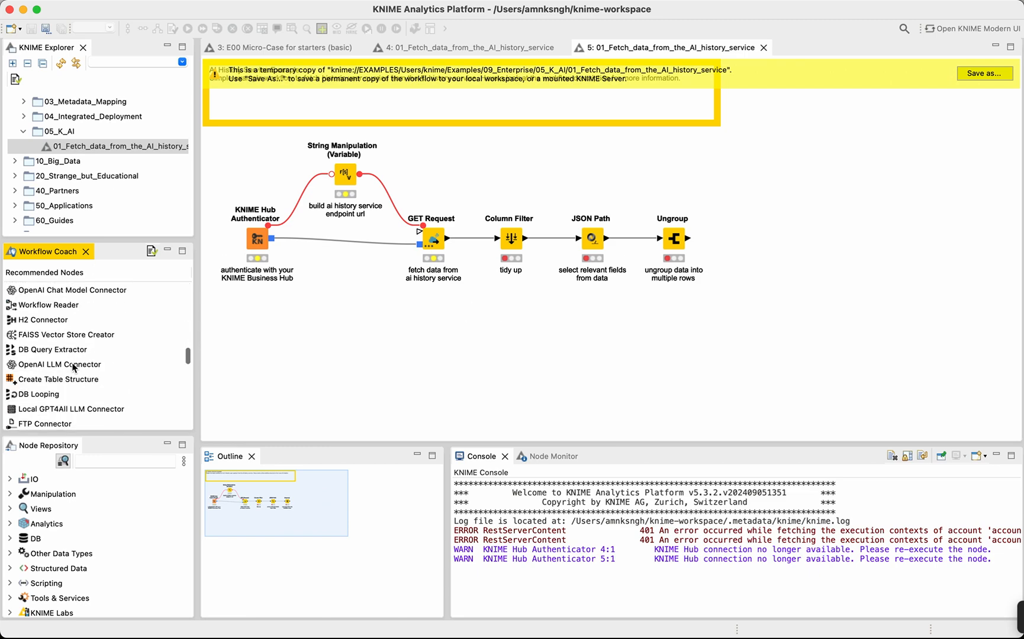
{"action": "scroll", "coordinate": [73, 367], "scroll_direction": "up", "scroll_amount": 4}
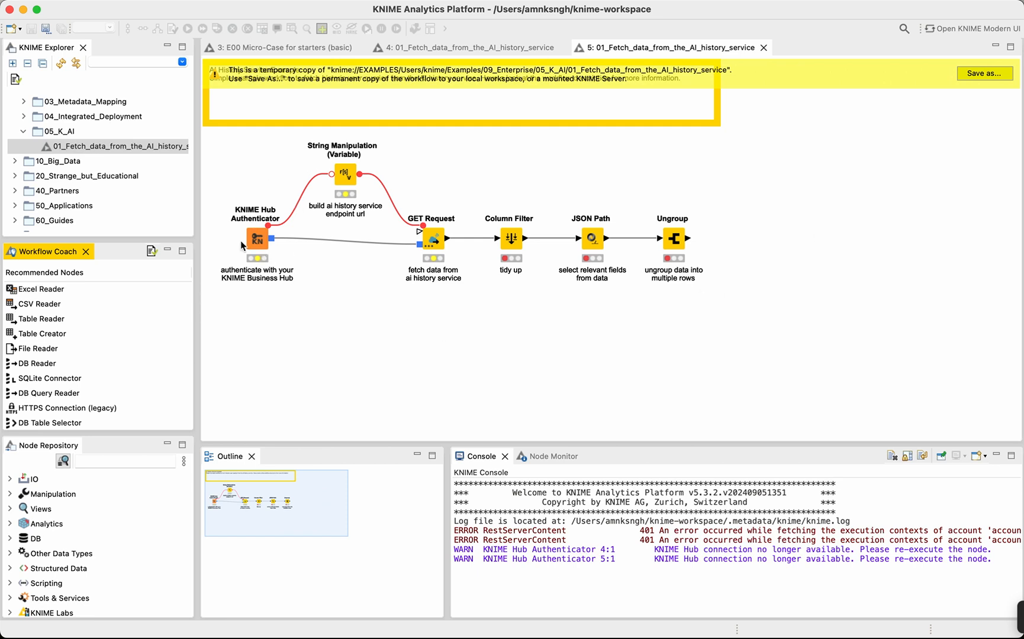
{"action": "left_click", "coordinate": [255, 241]}
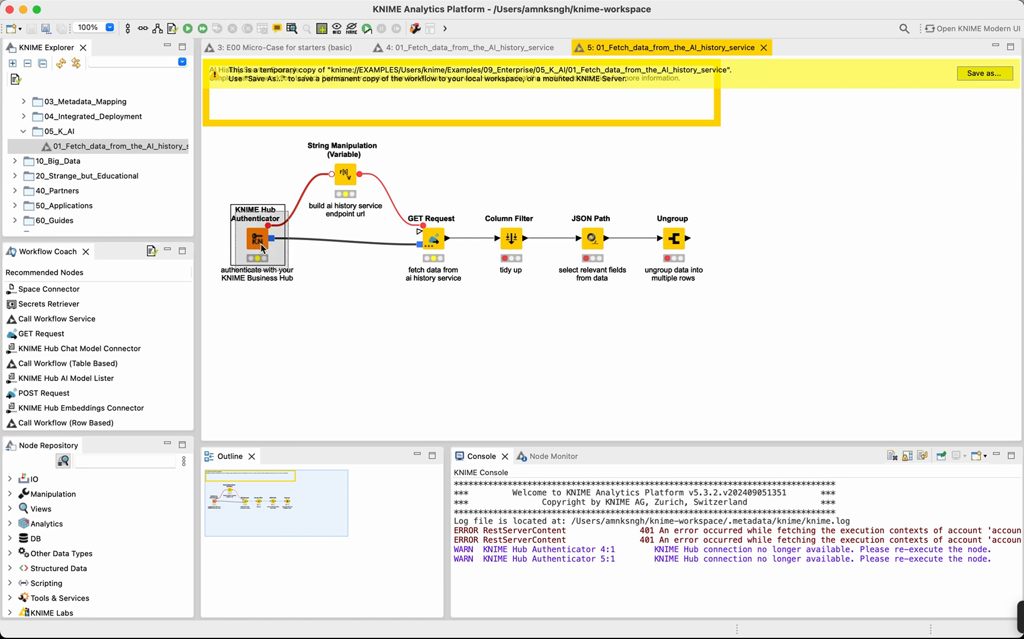
Shift the KNIME Hub Authenticator node slightly to the right in the workflow and clear the selection.
{"action": "left_click_drag", "start_coordinate": [256, 242], "coordinate": [266, 257]}
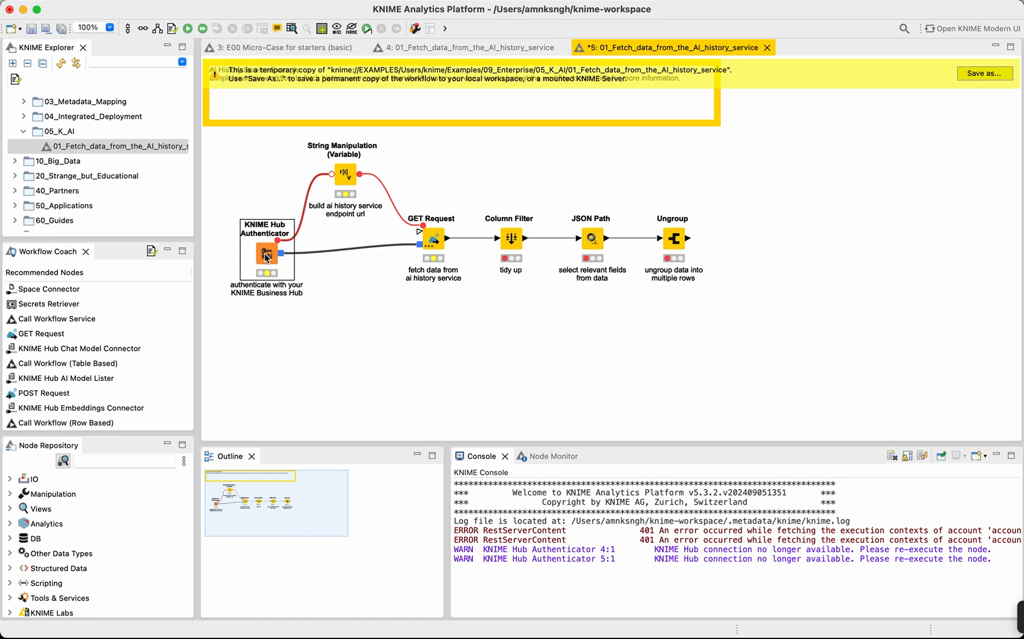
{"action": "key", "text": "super+z"}
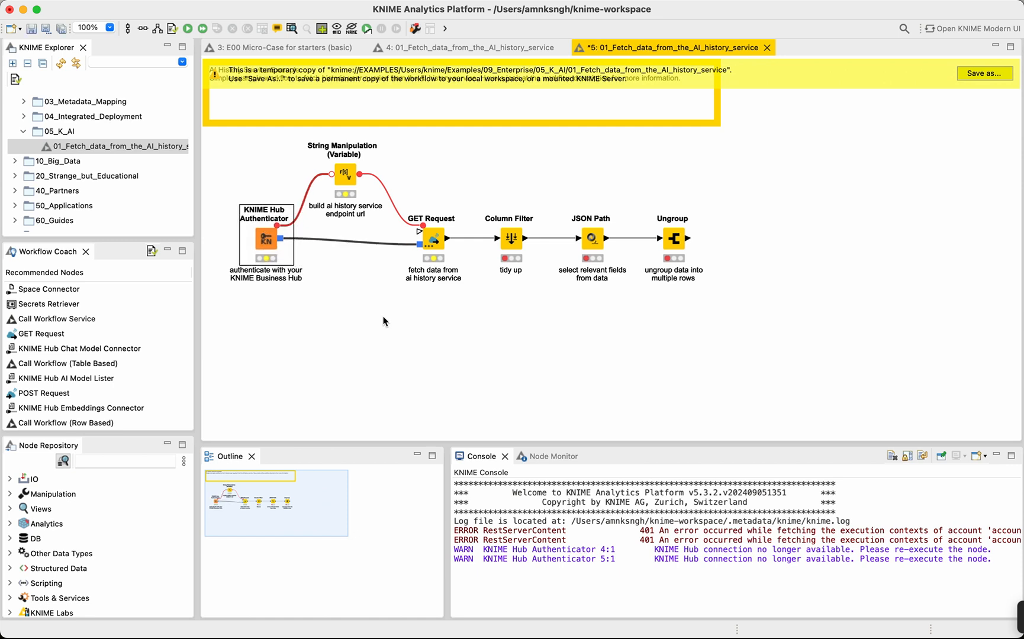
{"action": "left_click", "coordinate": [386, 323]}
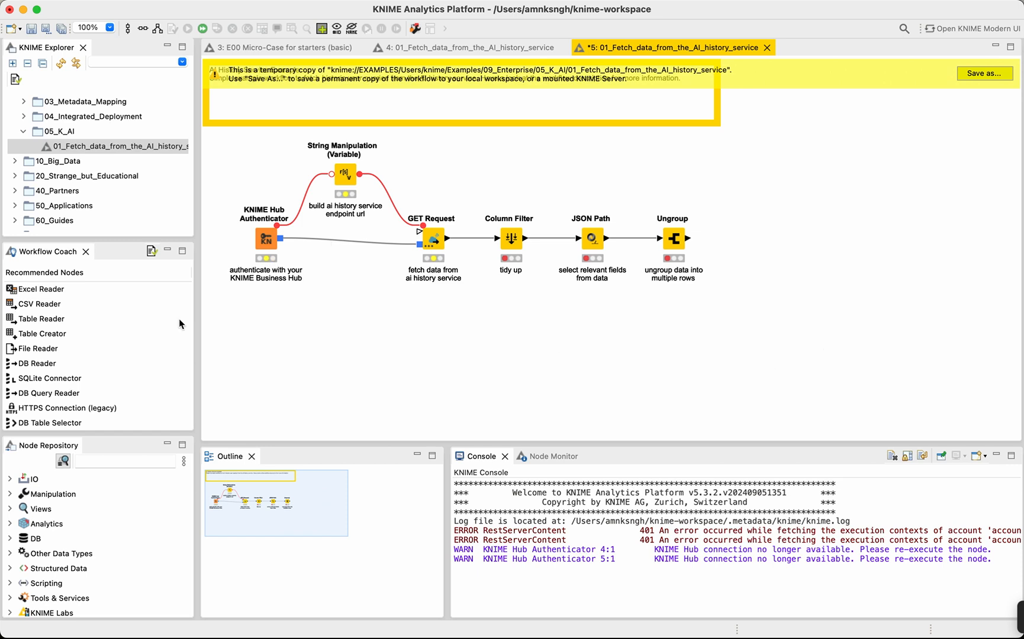
Add the recommended Space Connector node below the KNIME Hub Authenticator and give it a KNIME Hub Credential port.
{"action": "left_click", "coordinate": [267, 239]}
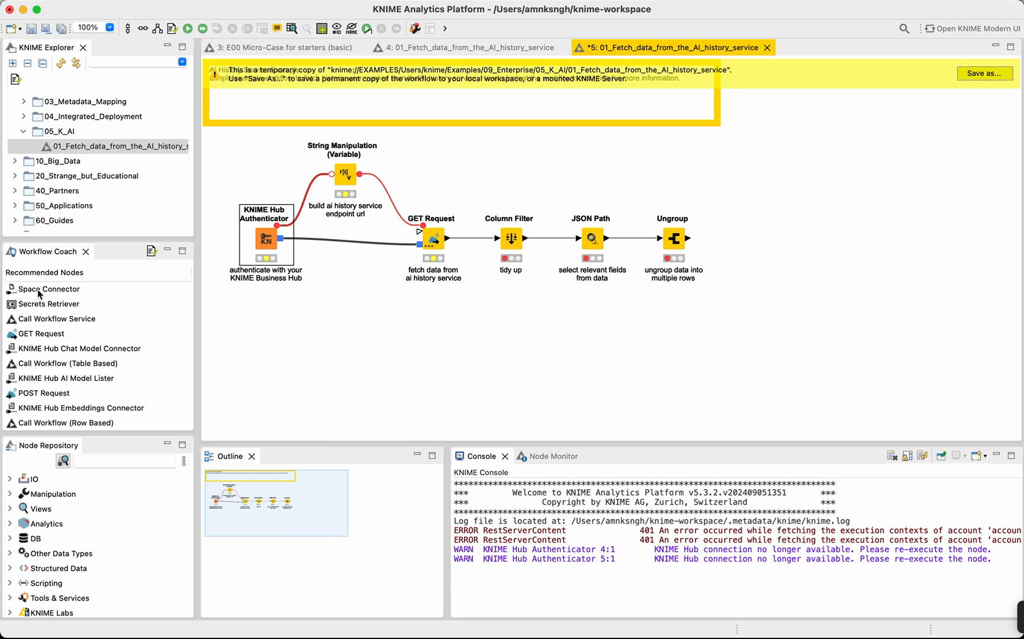
{"action": "left_click_drag", "start_coordinate": [38, 290], "coordinate": [341, 318]}
{"action": "right_click", "coordinate": [335, 324]}
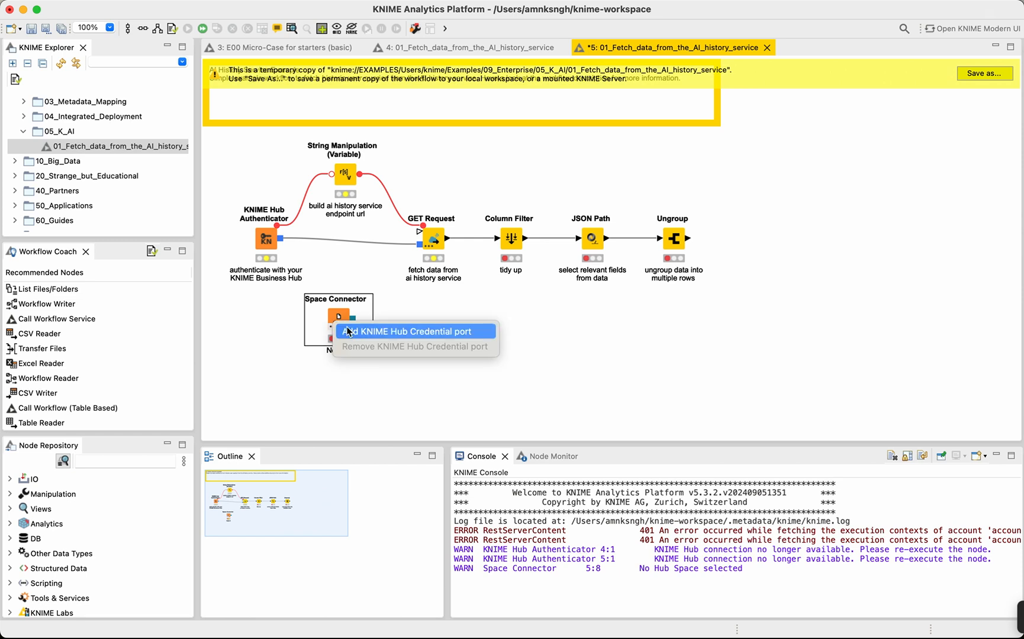
{"action": "left_click", "coordinate": [348, 331]}
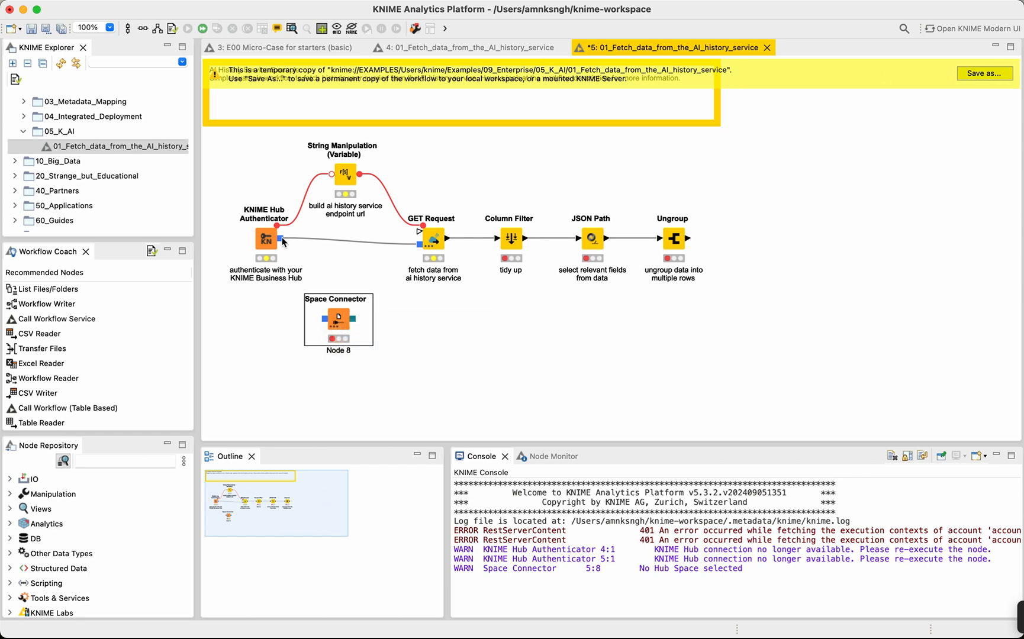
Connect the KNIME Hub Authenticator's blue output to the Space Connector's credential port and select the Space Connector.
{"action": "left_click_drag", "start_coordinate": [282, 240], "coordinate": [329, 325]}
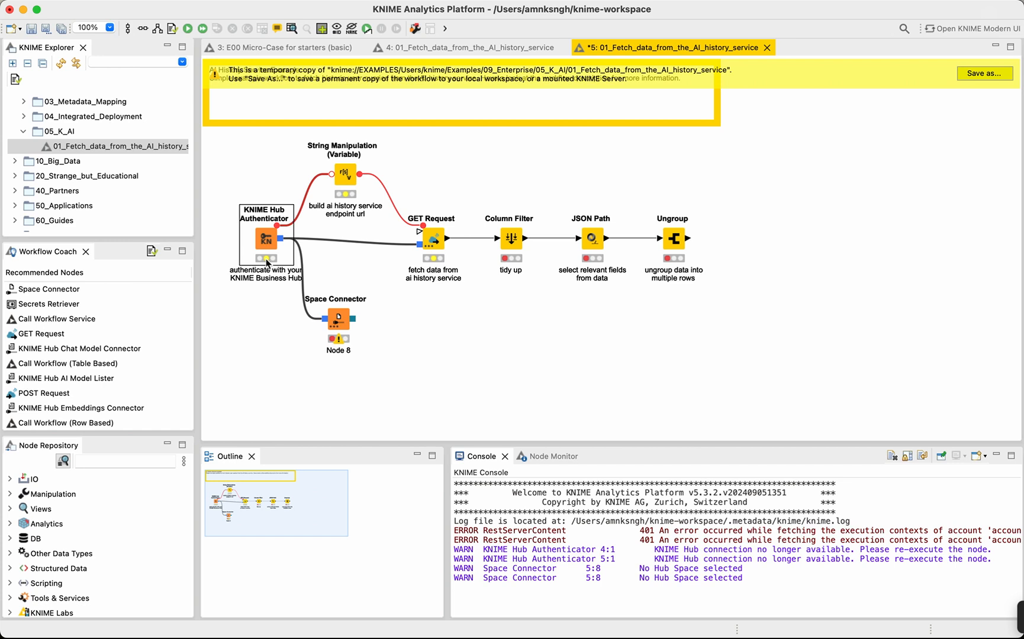
{"action": "left_click", "coordinate": [336, 320]}
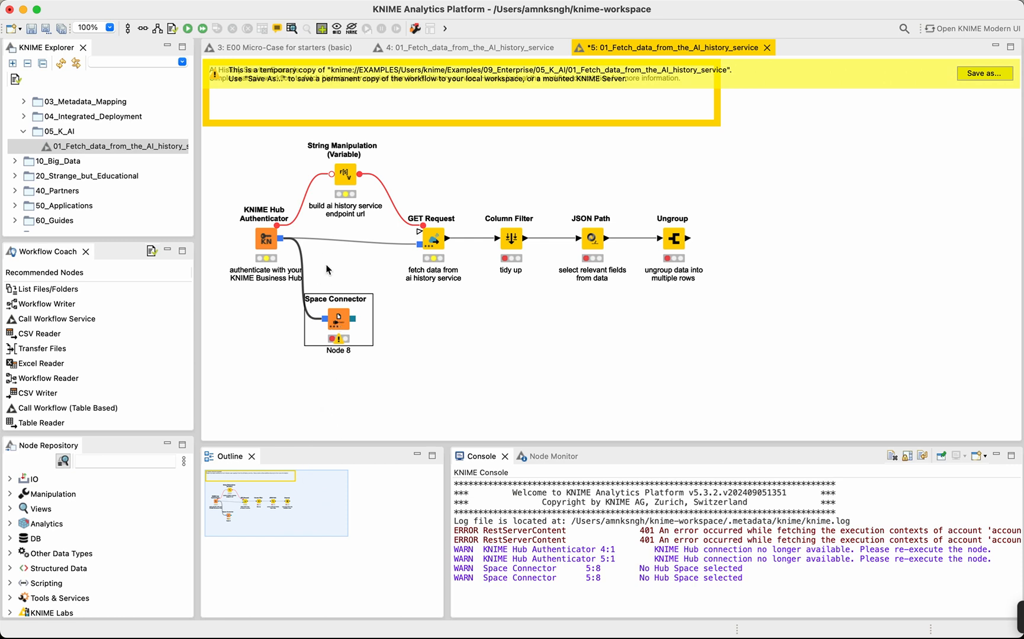
Apply the Current KNIME Hub setting to the KNIME Hub Authenticator and execute the node.
{"action": "left_click", "coordinate": [268, 239]}
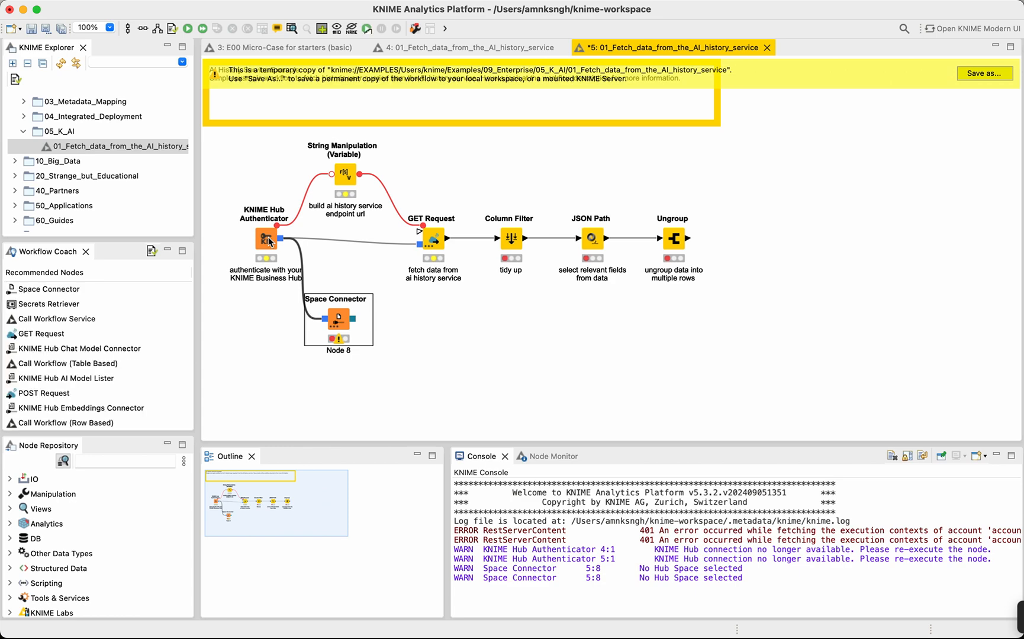
{"action": "double_click", "coordinate": [268, 240]}
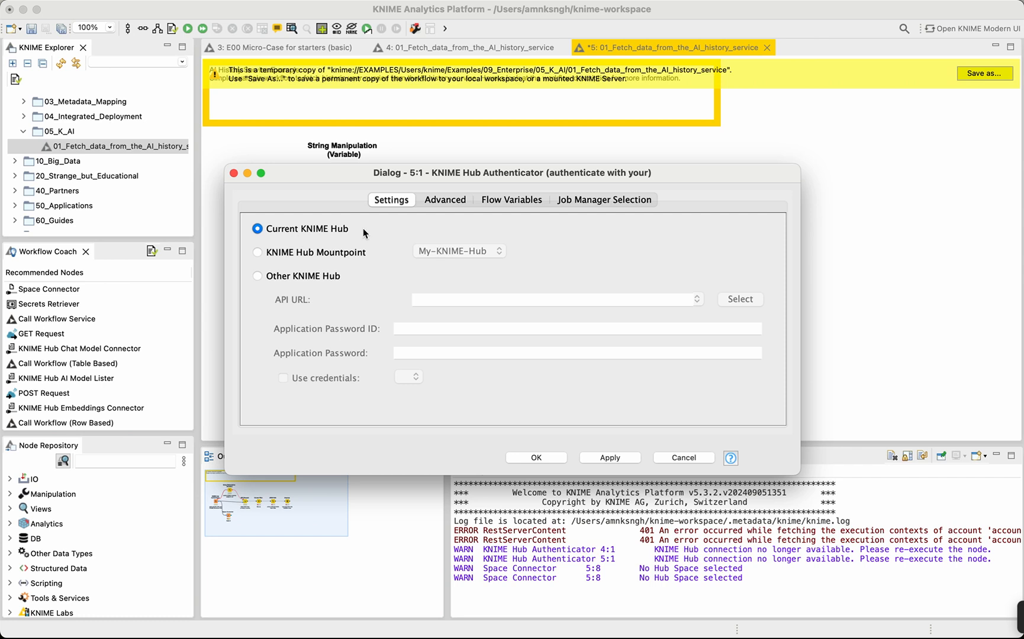
{"action": "left_click", "coordinate": [609, 457]}
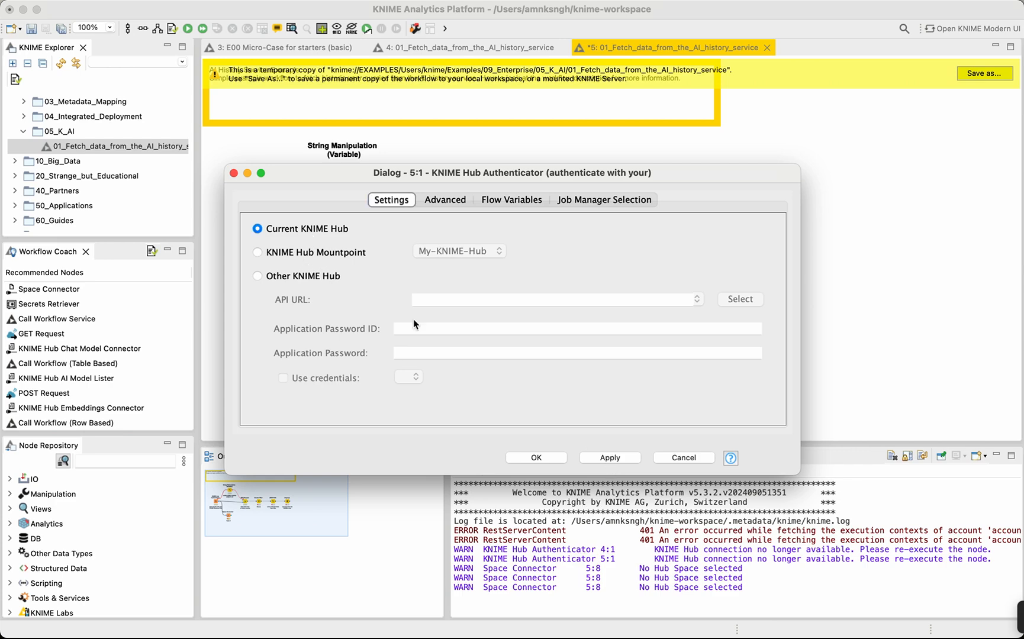
{"action": "left_click", "coordinate": [522, 458]}
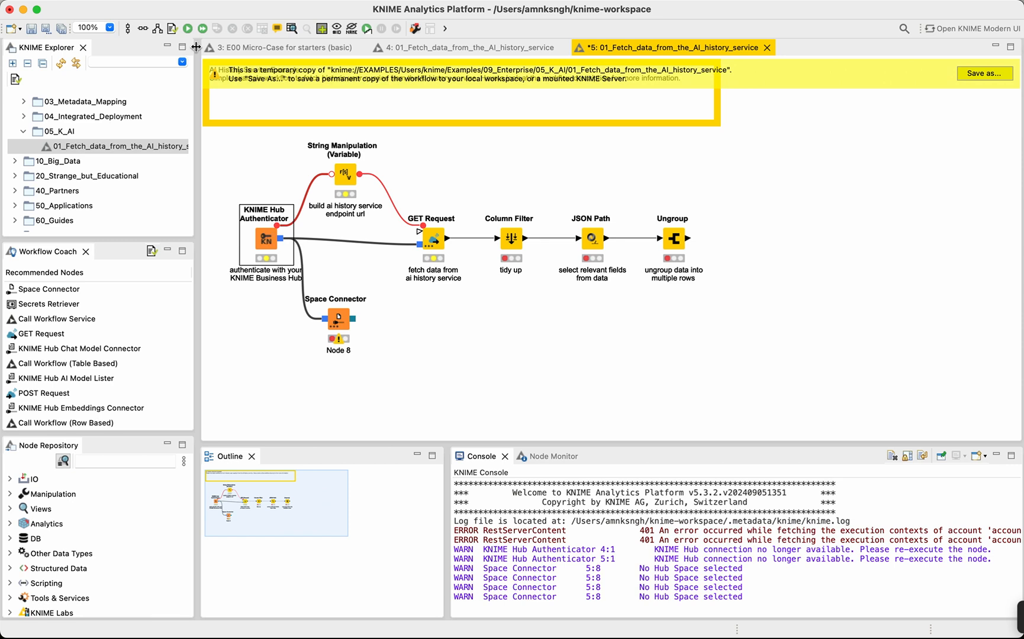
{"action": "left_click", "coordinate": [191, 26]}
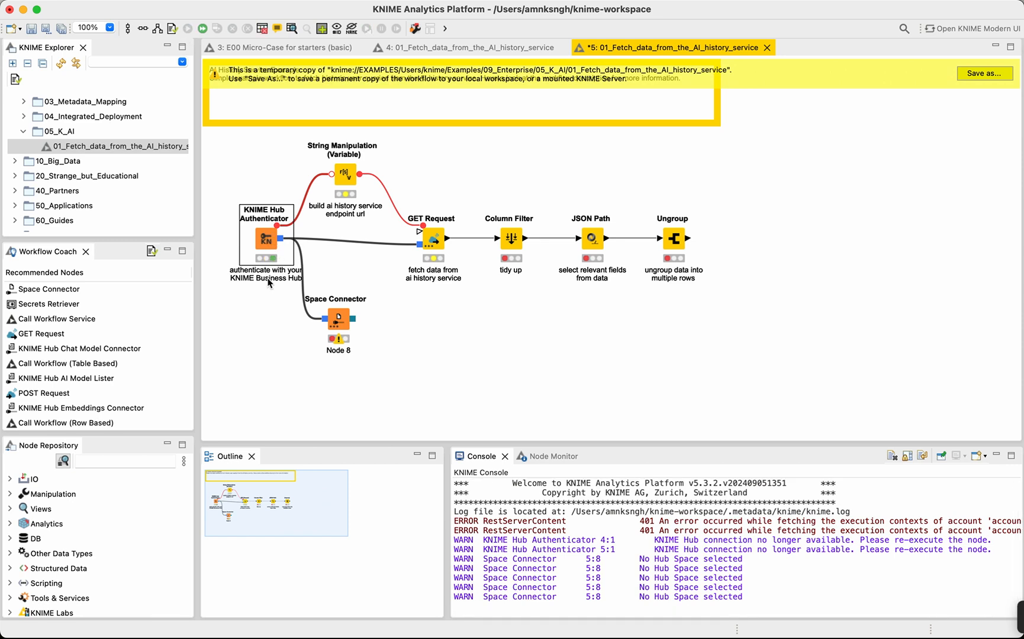
Check which Hub spaces the Space Connector offers in its configuration and leave it without changes.
{"action": "double_click", "coordinate": [337, 322]}
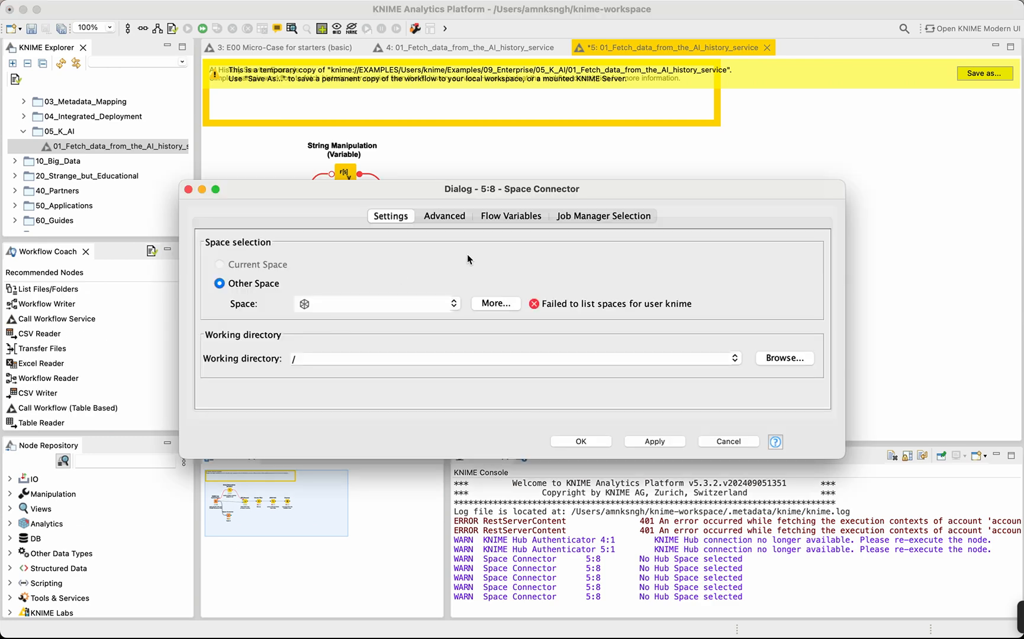
{"action": "left_click", "coordinate": [494, 303]}
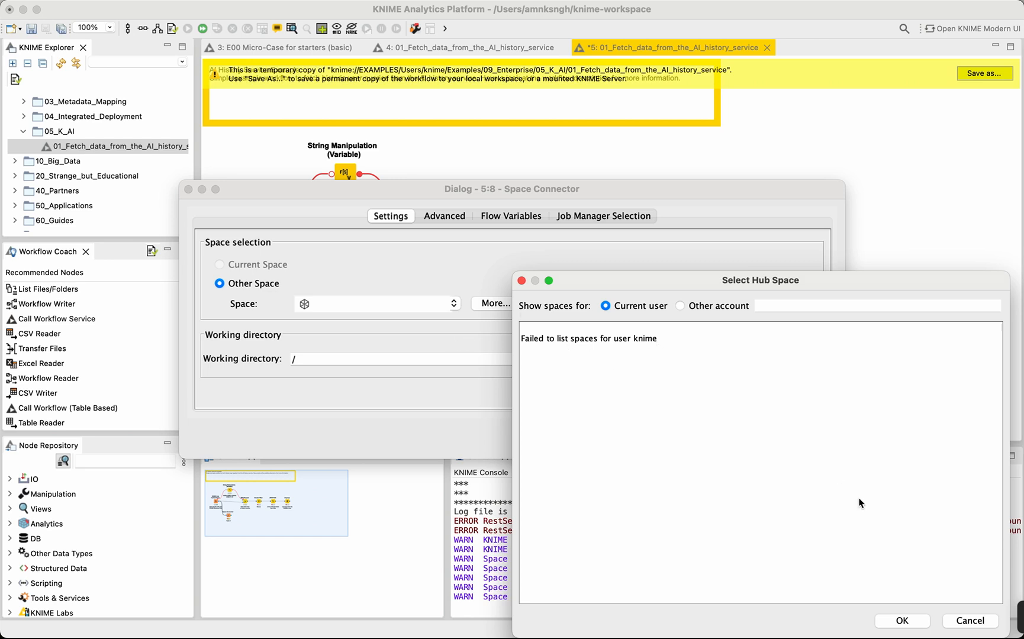
{"action": "left_click", "coordinate": [970, 621]}
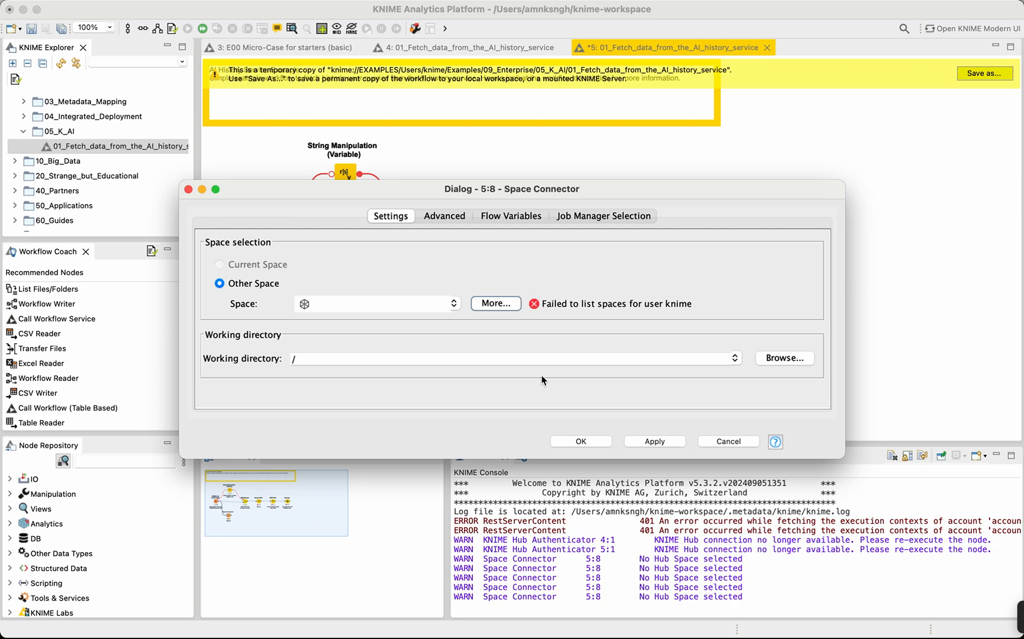
{"action": "left_click", "coordinate": [729, 444]}
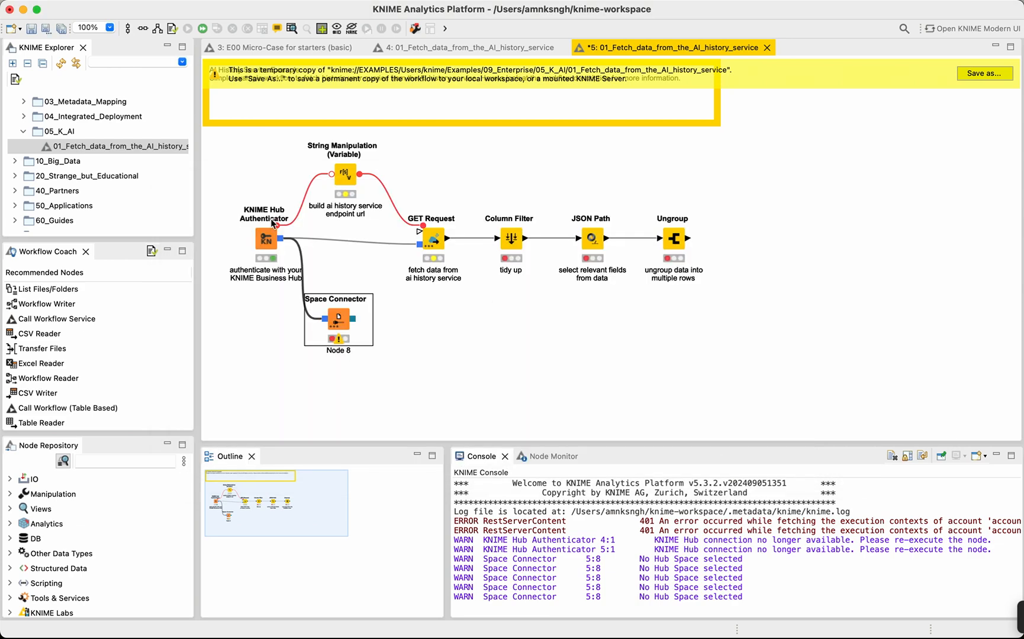
Expand My-KNIME-Hub in the KNIME Explorer and start its connection to open the KNIME sign-in page in the browser.
{"action": "scroll", "coordinate": [23, 98], "scroll_direction": "up", "scroll_amount": 10}
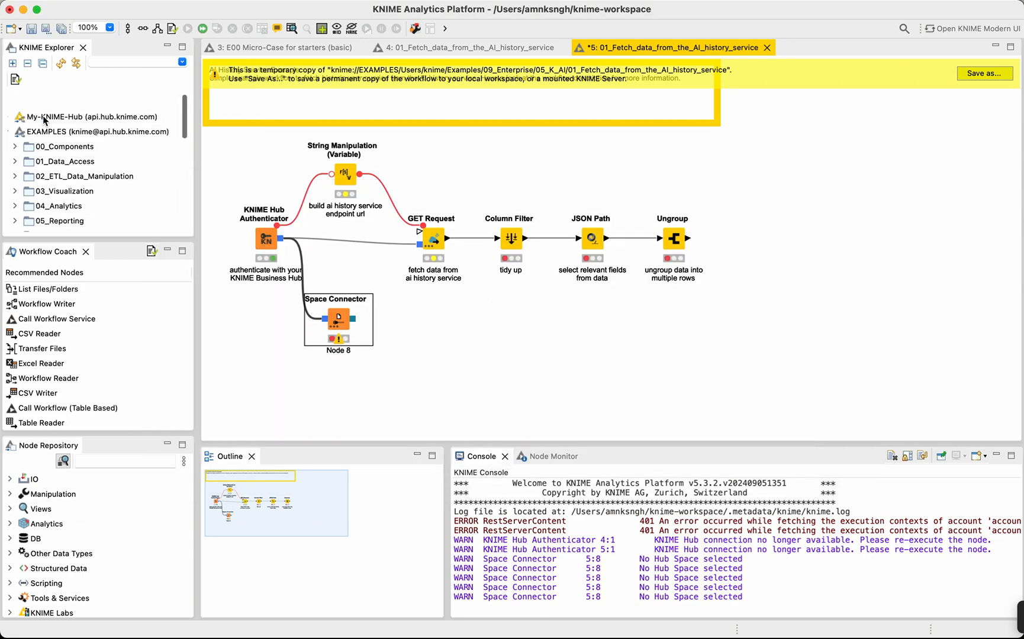
{"action": "left_click", "coordinate": [12, 104]}
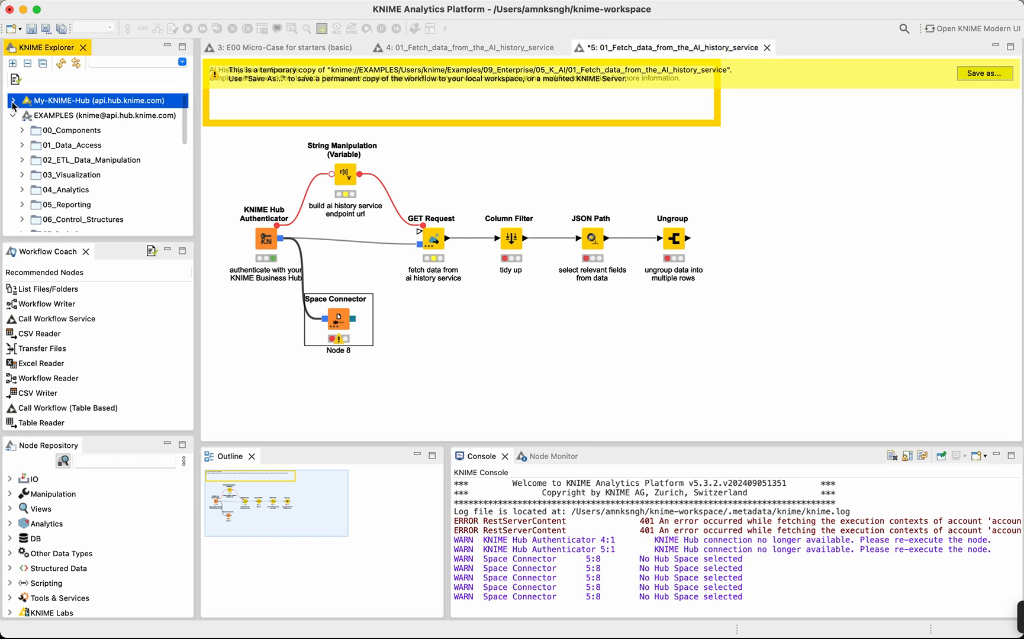
{"action": "left_click", "coordinate": [13, 102]}
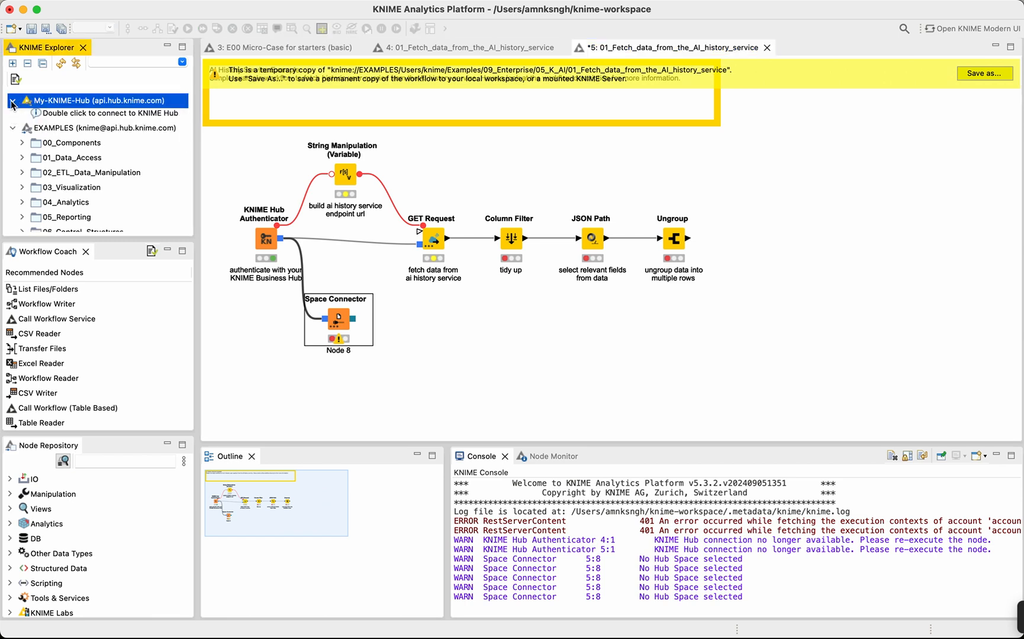
{"action": "left_click", "coordinate": [49, 118]}
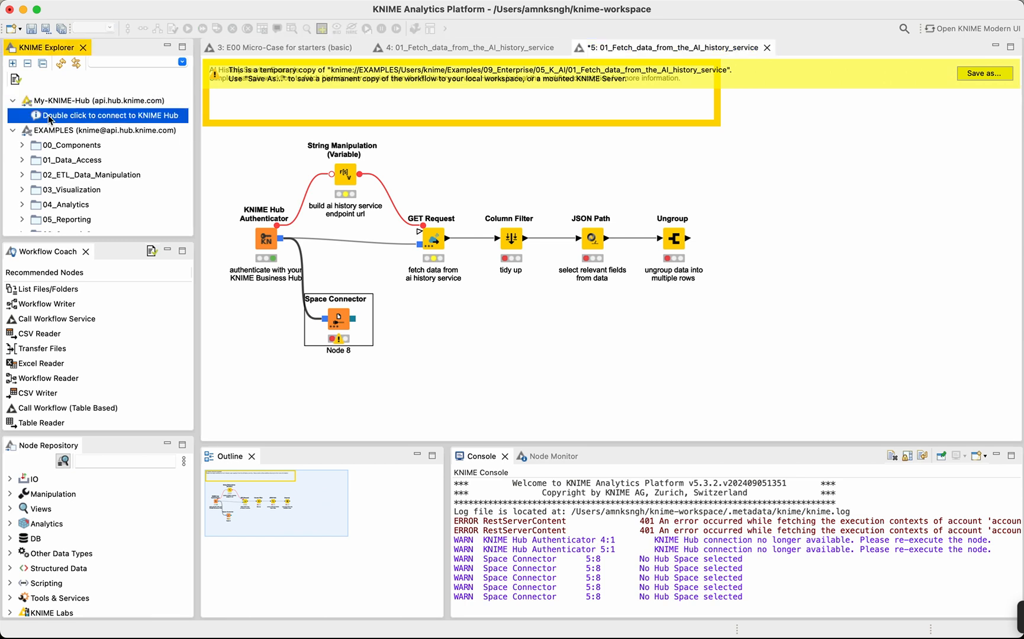
{"action": "double_click", "coordinate": [49, 116]}
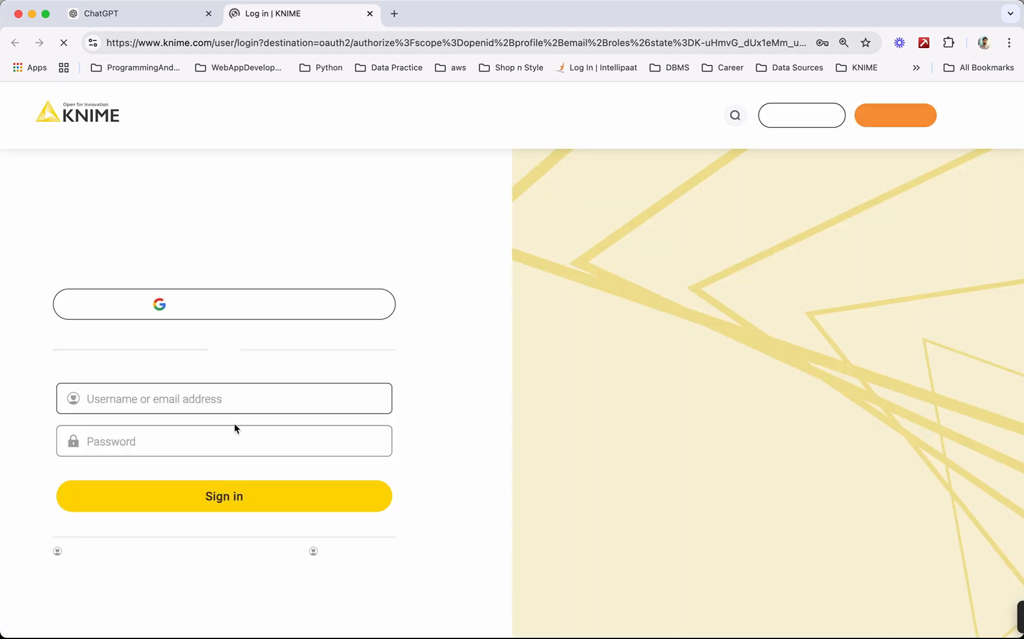
Sign in to KNIME with the saved username and password, return to KNIME Analytics Platform and connect My-KNIME-Hub.
{"action": "left_click", "coordinate": [179, 400]}
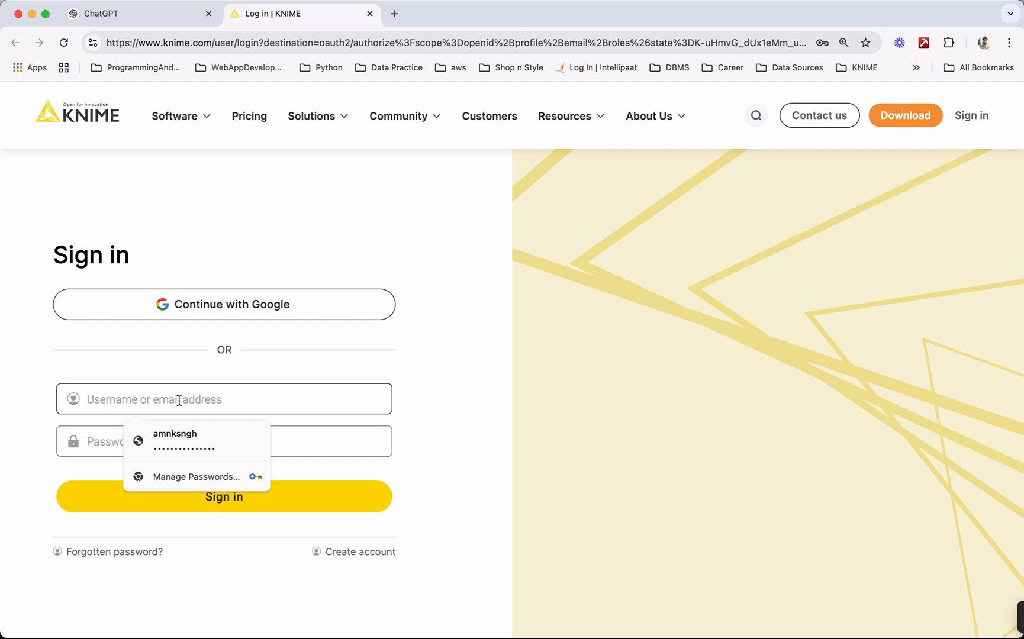
{"action": "left_click", "coordinate": [177, 440]}
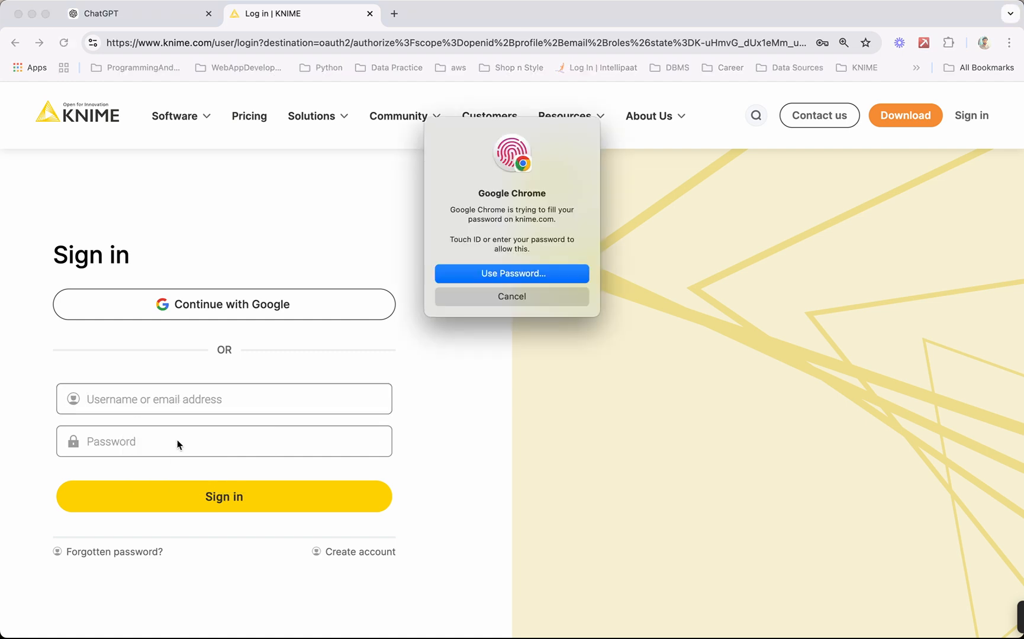
{"action": "left_click", "coordinate": [187, 502]}
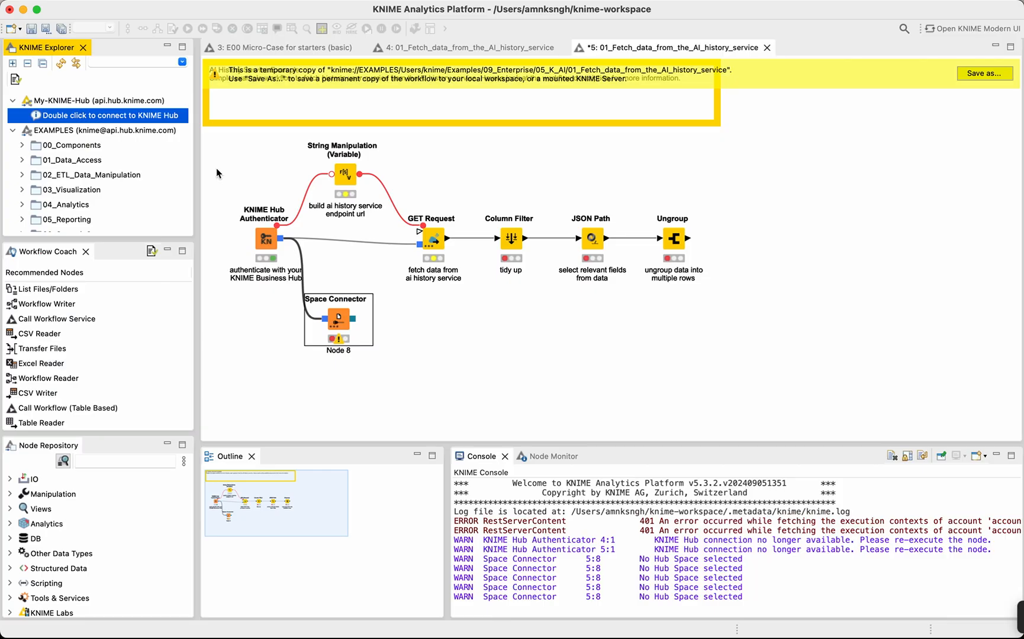
{"action": "double_click", "coordinate": [130, 116]}
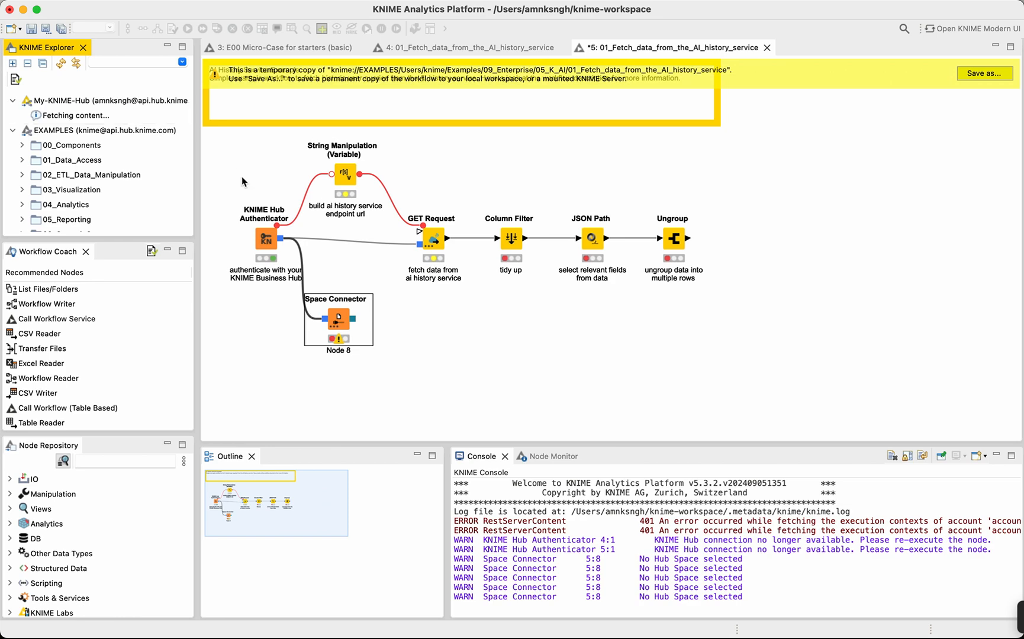
Configure the KNIME Hub Authenticator to use the KNIME Hub Mountpoint My-KNIME-Hub, accepting the reset of connected nodes.
{"action": "double_click", "coordinate": [267, 241]}
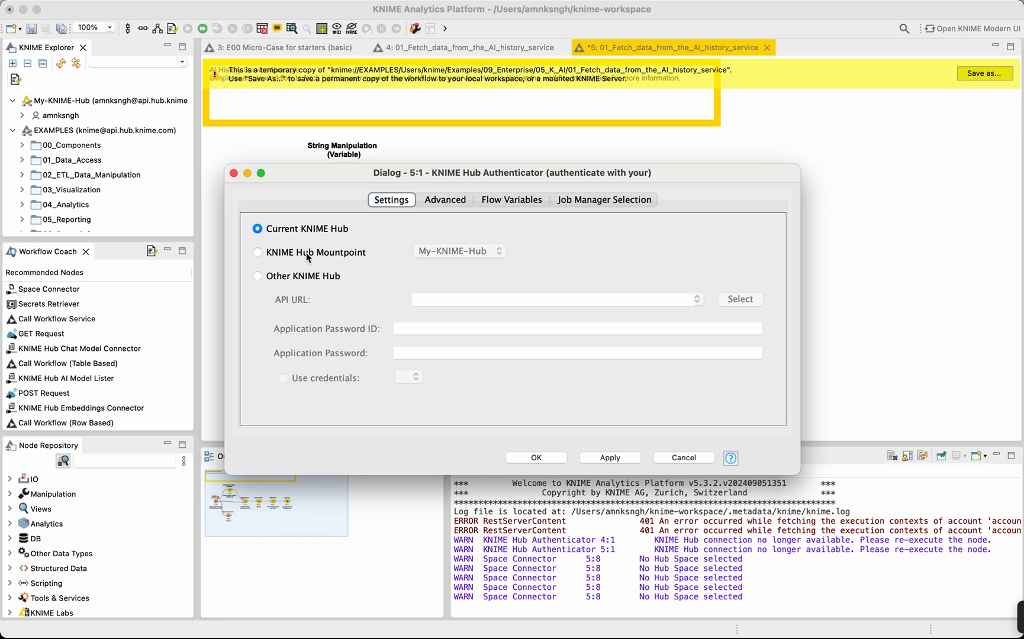
{"action": "left_click", "coordinate": [308, 254]}
{"action": "left_click", "coordinate": [467, 258]}
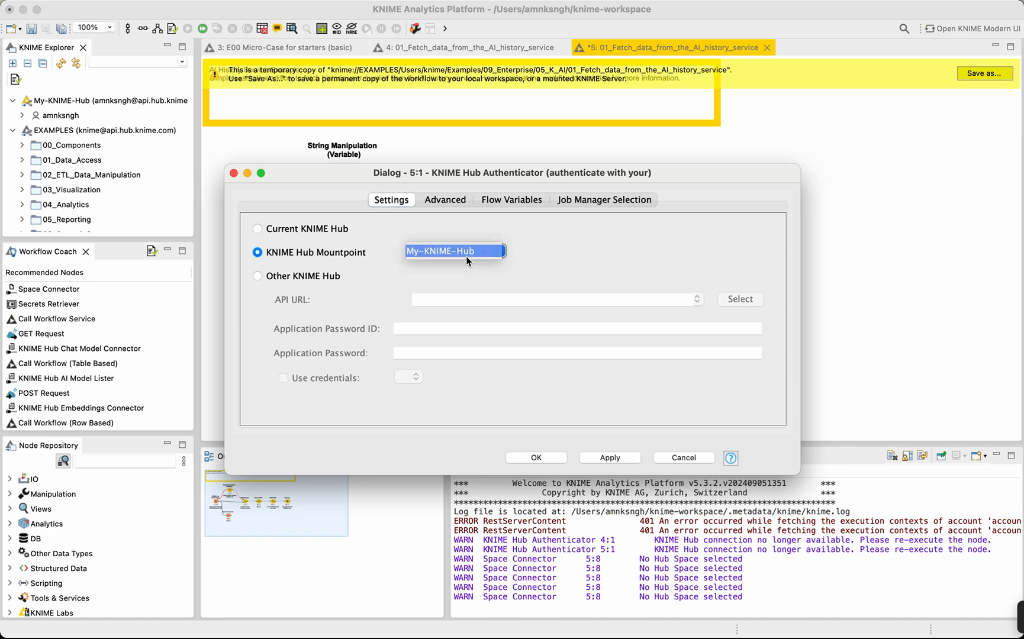
{"action": "left_click", "coordinate": [464, 253]}
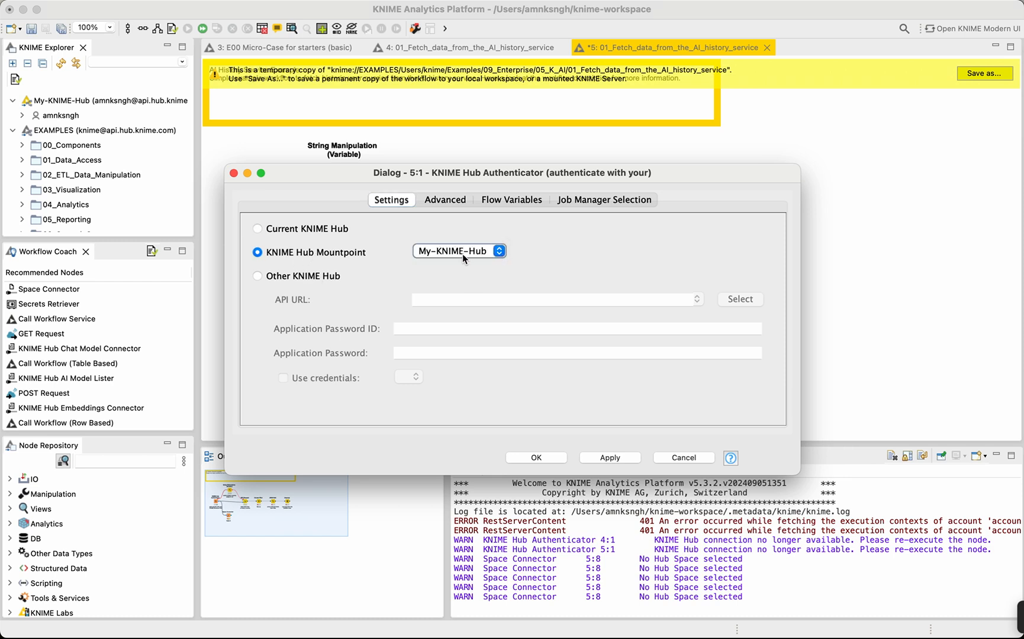
{"action": "left_click", "coordinate": [489, 255]}
{"action": "left_click", "coordinate": [489, 253]}
{"action": "left_click", "coordinate": [598, 458]}
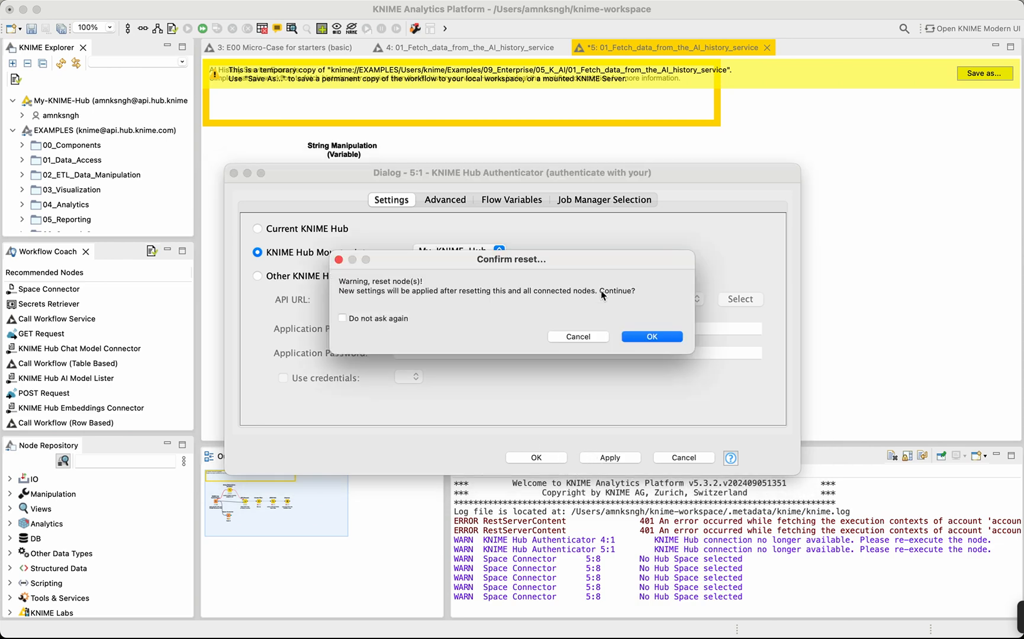
{"action": "left_click", "coordinate": [648, 336]}
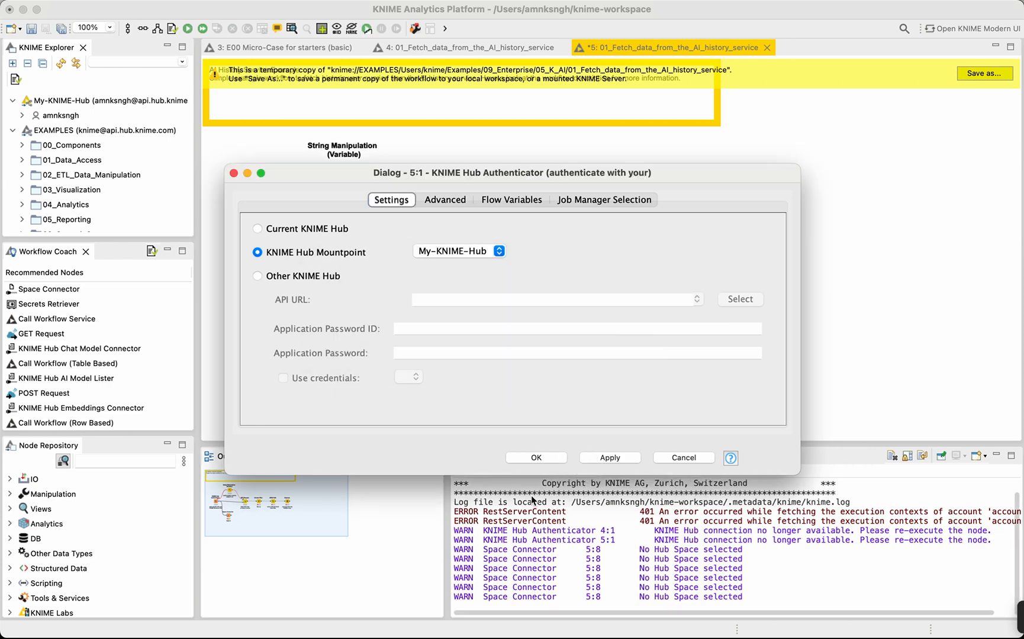
{"action": "left_click", "coordinate": [533, 458]}
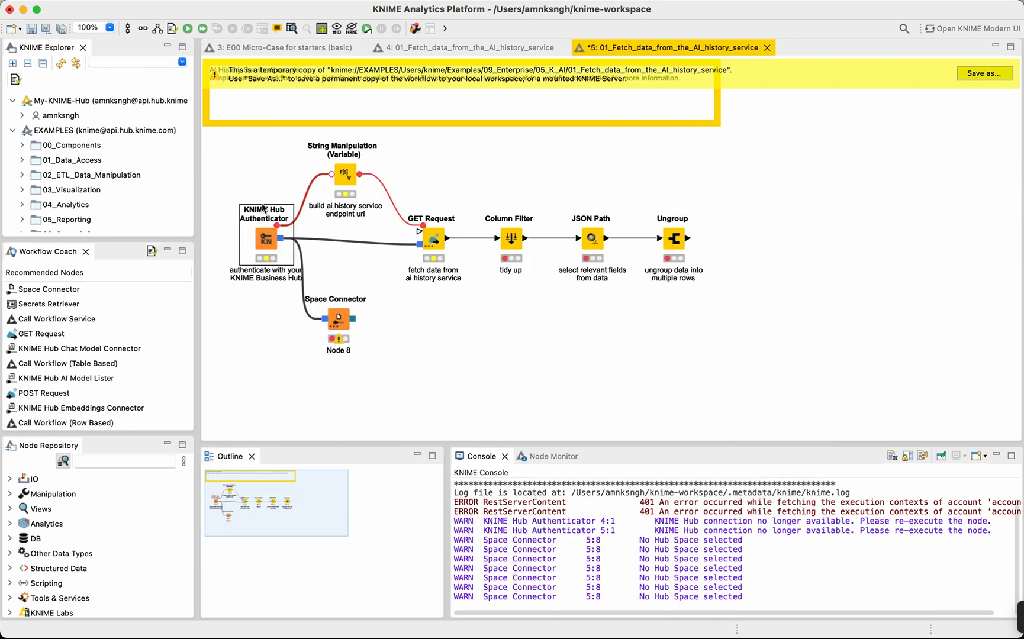
Execute the KNIME Hub Authenticator and configure the Space Connector to use the current user's dataScience space.
{"action": "left_click", "coordinate": [187, 28]}
{"action": "double_click", "coordinate": [338, 323]}
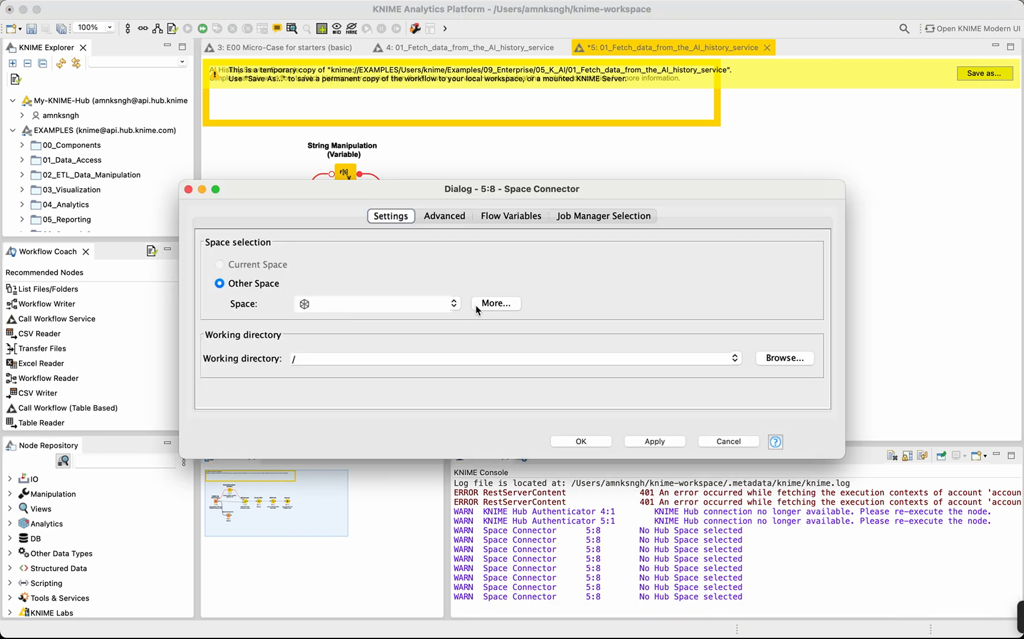
{"action": "left_click", "coordinate": [495, 304]}
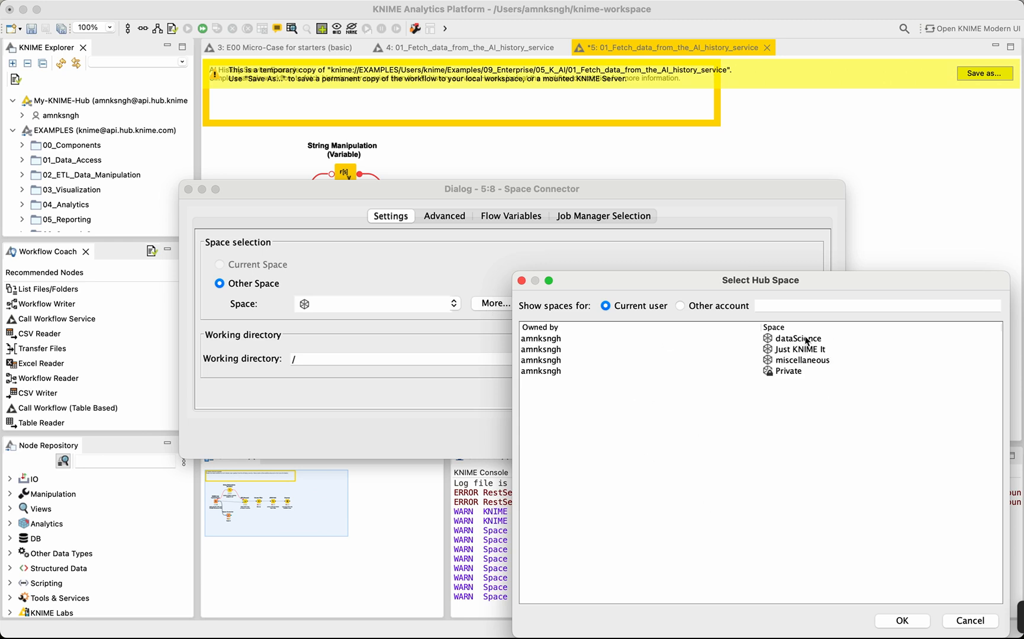
{"action": "left_click", "coordinate": [806, 340]}
{"action": "left_click", "coordinate": [816, 351]}
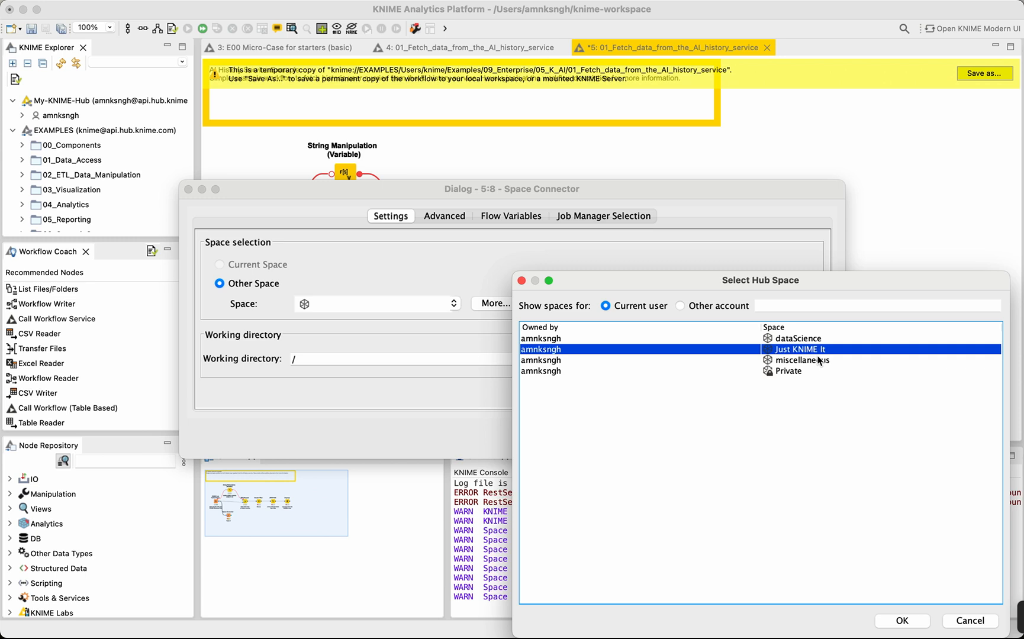
{"action": "left_click", "coordinate": [819, 360]}
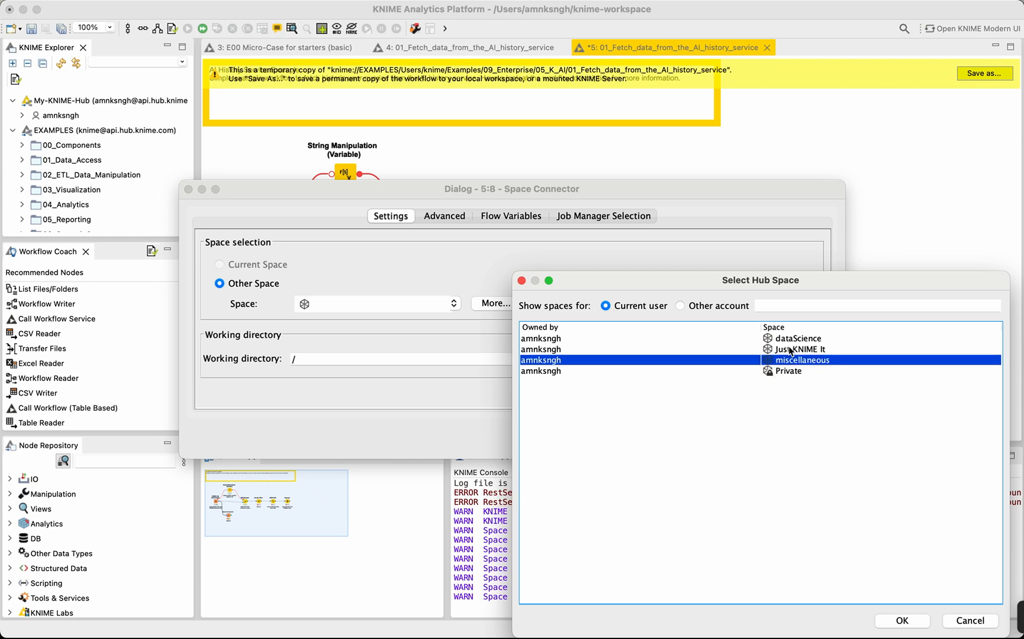
{"action": "left_click", "coordinate": [781, 342]}
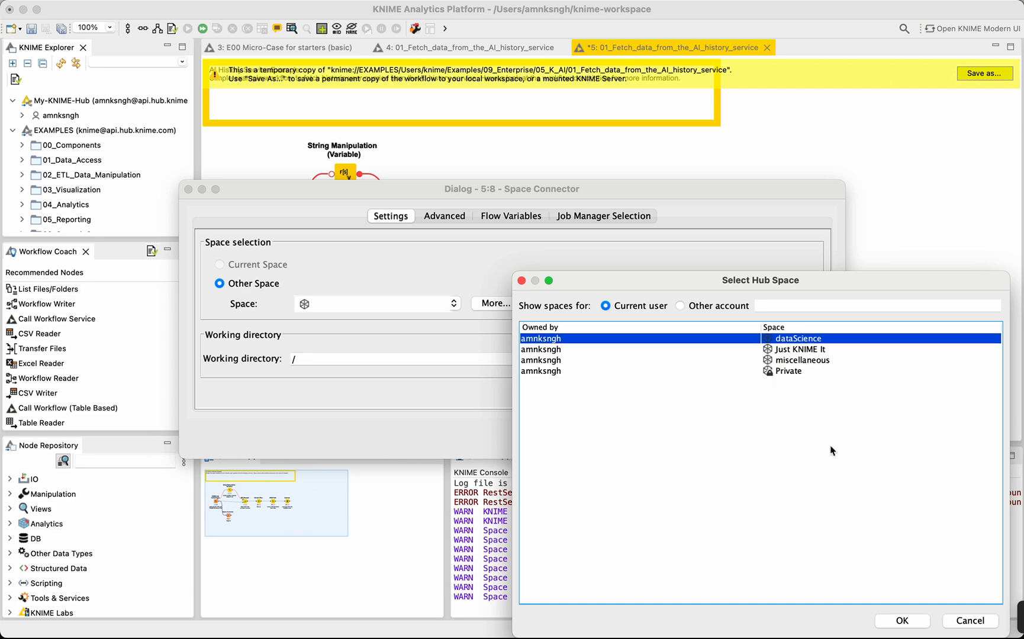
{"action": "left_click", "coordinate": [906, 620]}
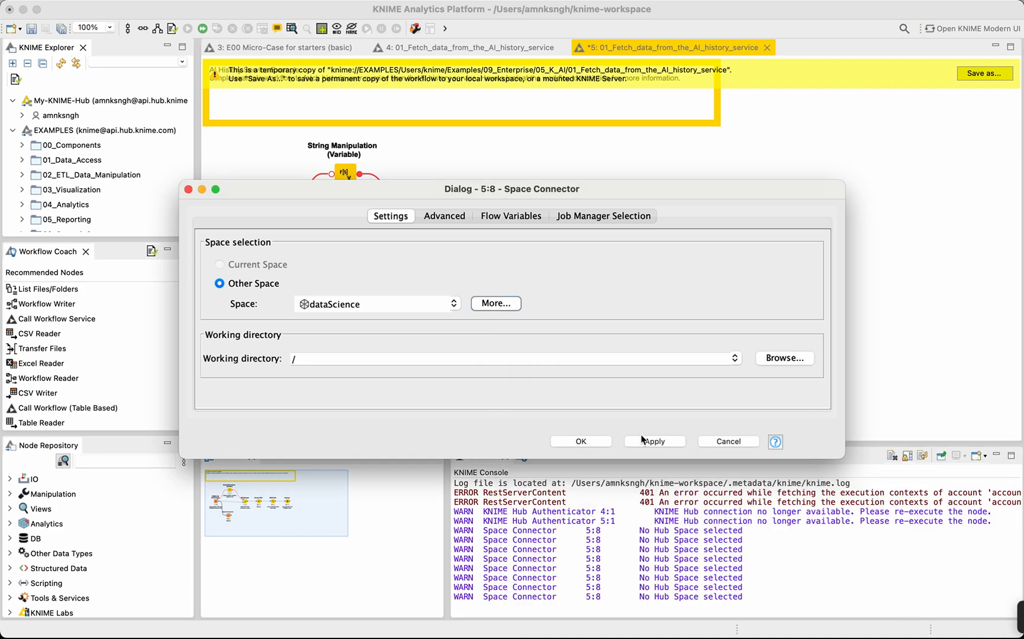
{"action": "left_click", "coordinate": [651, 441]}
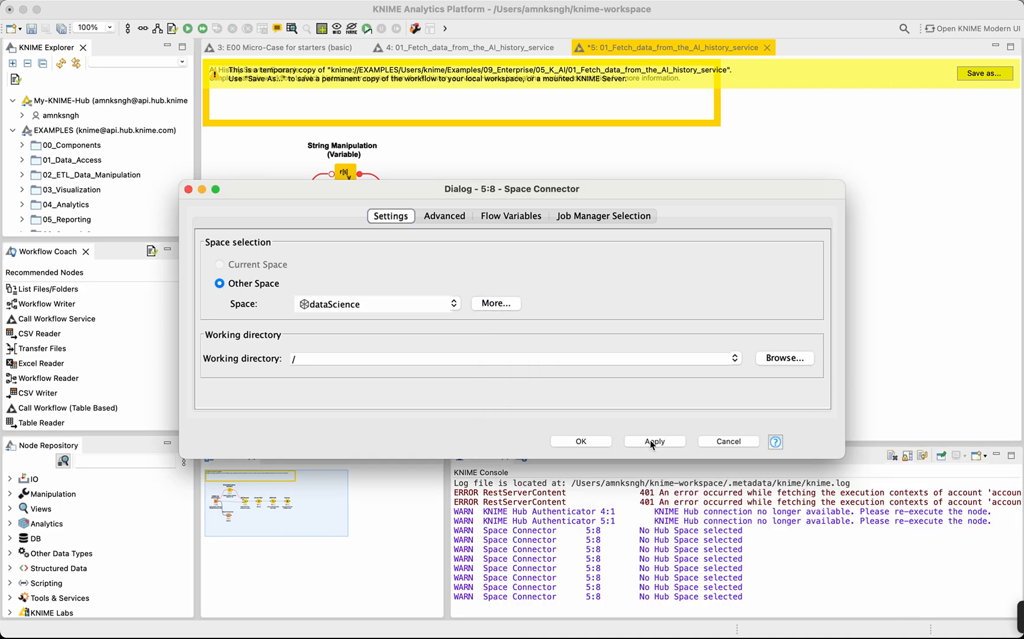
{"action": "left_click", "coordinate": [581, 441]}
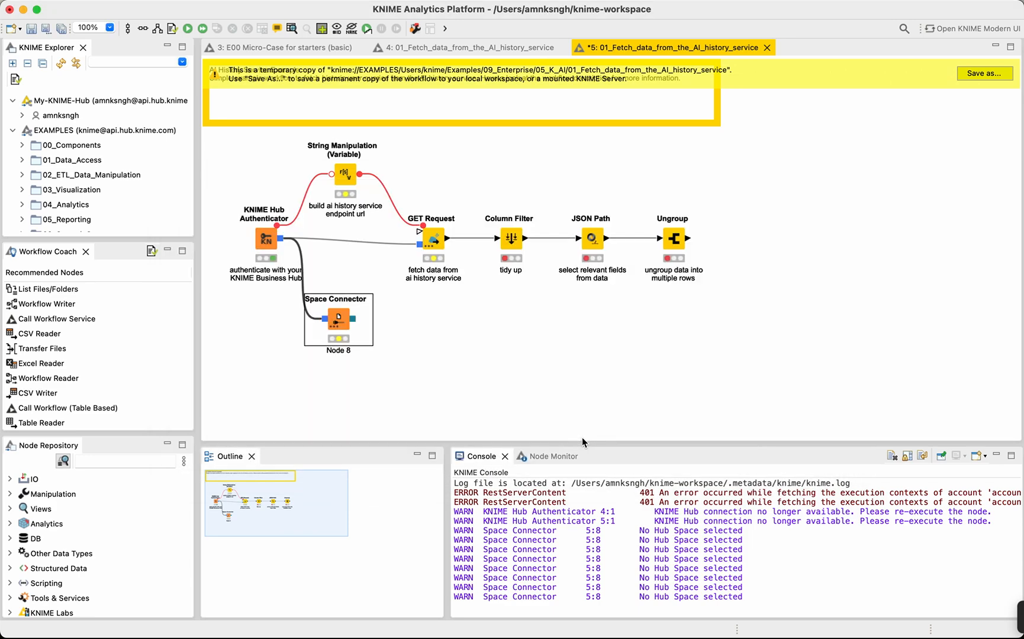
Execute the Space Connector node.
{"action": "left_click", "coordinate": [339, 329]}
{"action": "left_click", "coordinate": [189, 29]}
{"action": "left_click", "coordinate": [187, 29]}
Add the recommended List Files/Folders node and connect the Space Connector's output to its input.
{"action": "double_click", "coordinate": [32, 294]}
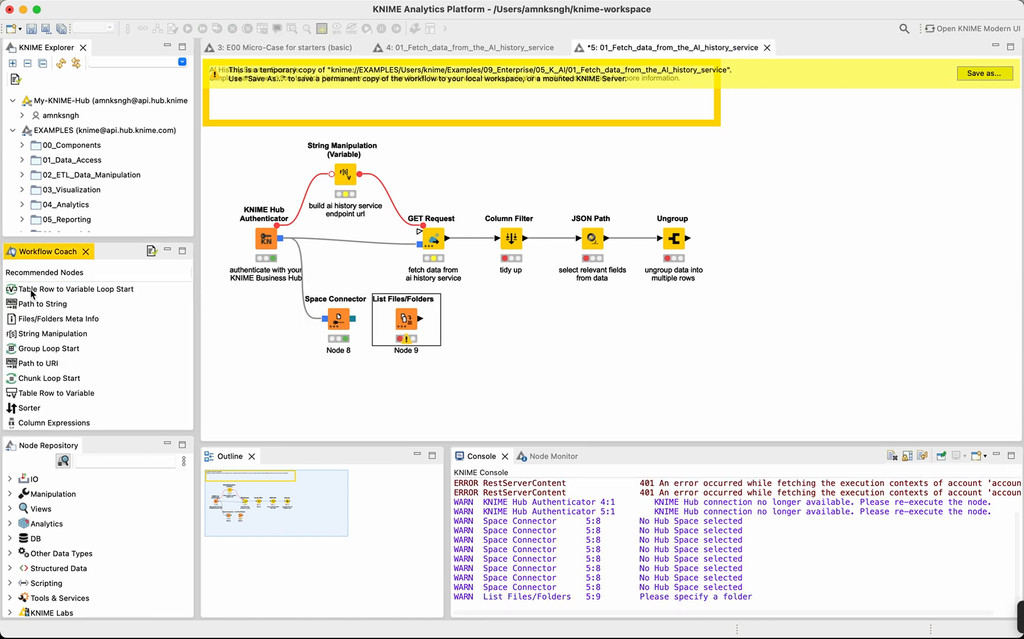
{"action": "left_click", "coordinate": [404, 330]}
{"action": "left_click", "coordinate": [427, 335]}
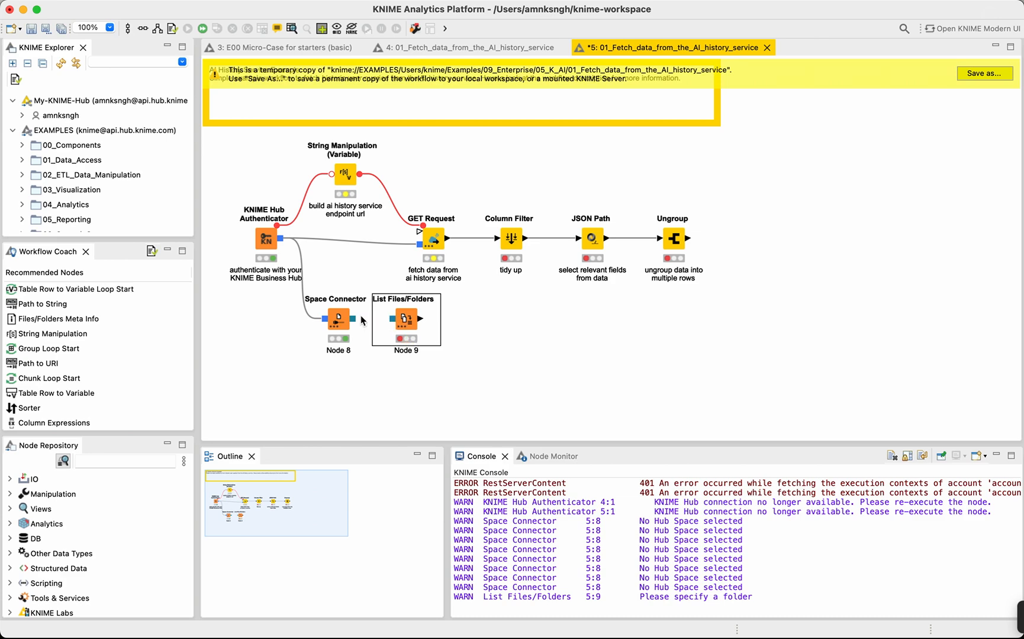
{"action": "left_click_drag", "start_coordinate": [353, 319], "coordinate": [392, 320]}
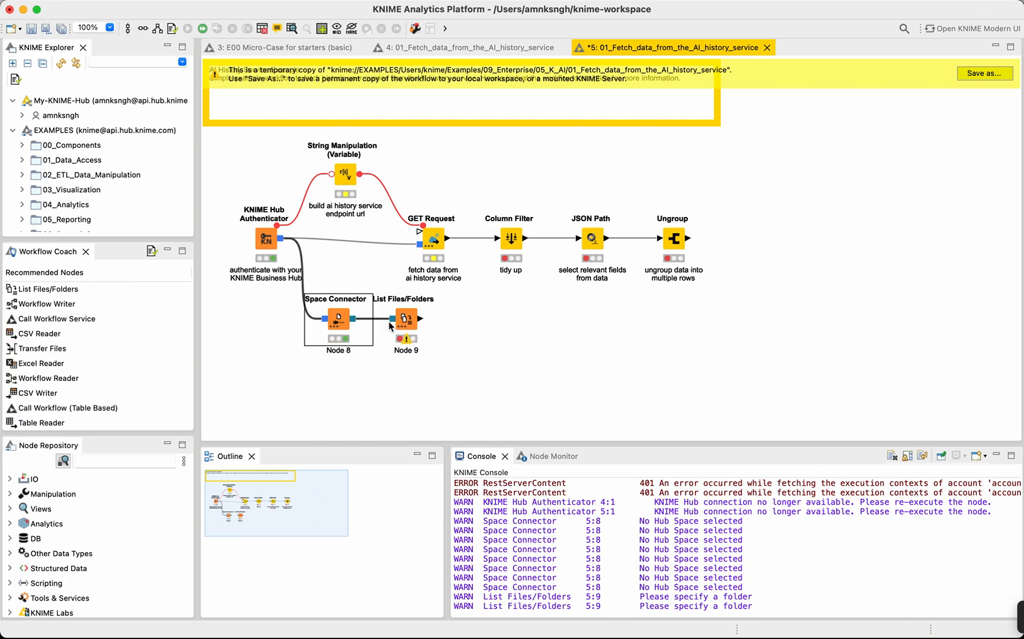
Configure List Files/Folders to read files from the root folder / of the Hub space and execute the node.
{"action": "double_click", "coordinate": [407, 321]}
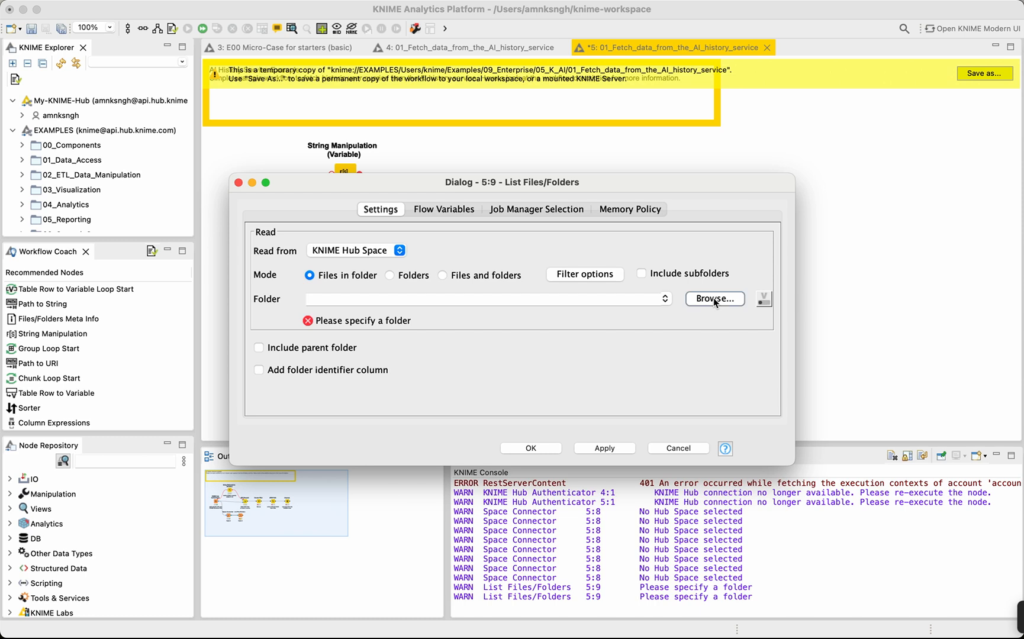
{"action": "left_click", "coordinate": [714, 297]}
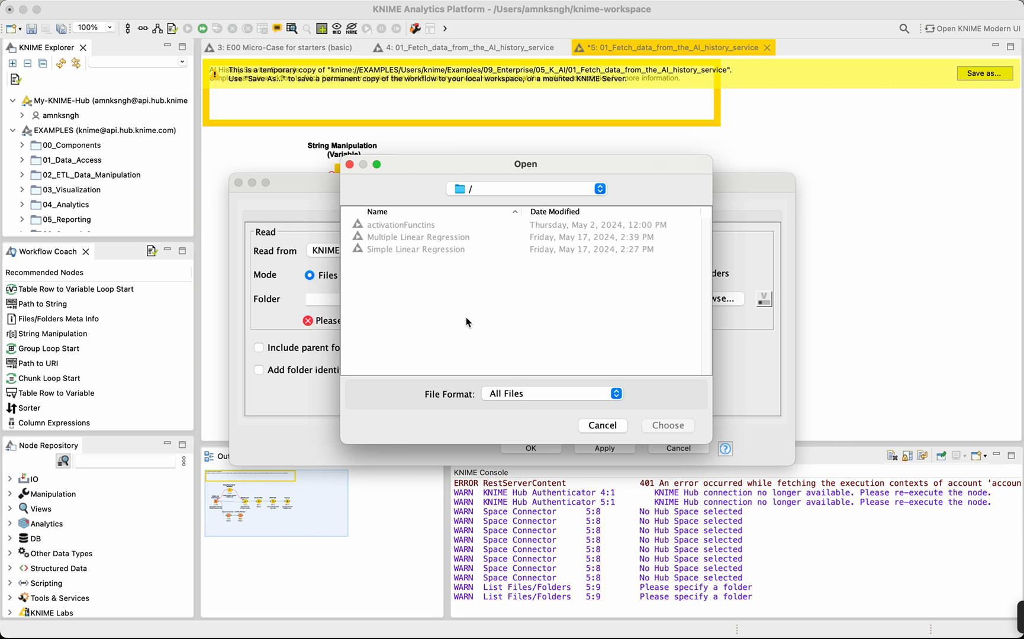
{"action": "left_click", "coordinate": [602, 427]}
{"action": "left_click", "coordinate": [369, 299]}
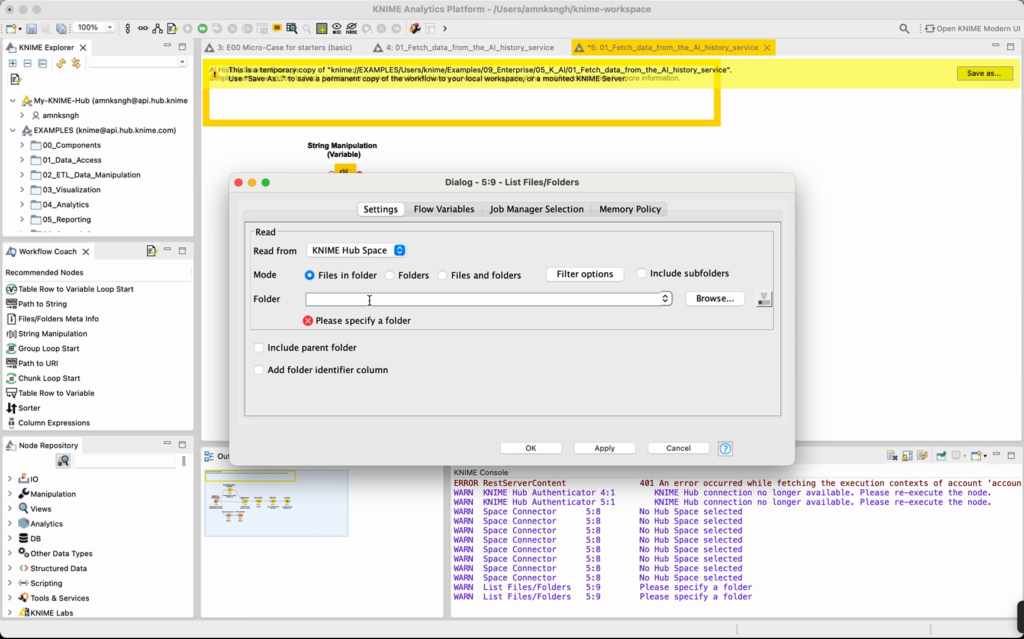
{"action": "type", "text": "/"}
{"action": "left_click", "coordinate": [602, 449]}
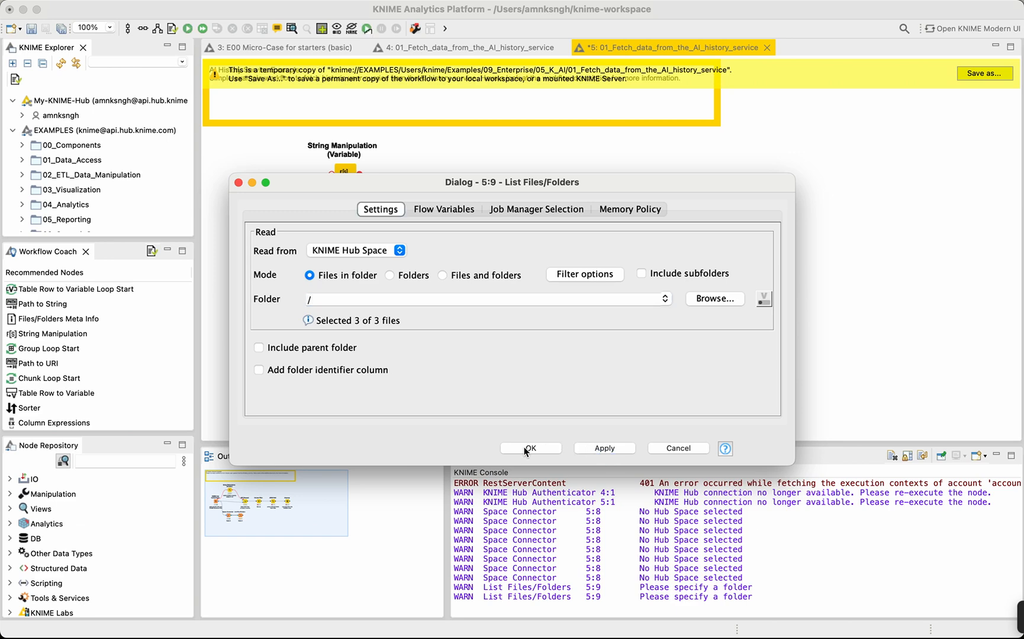
{"action": "left_click", "coordinate": [525, 450]}
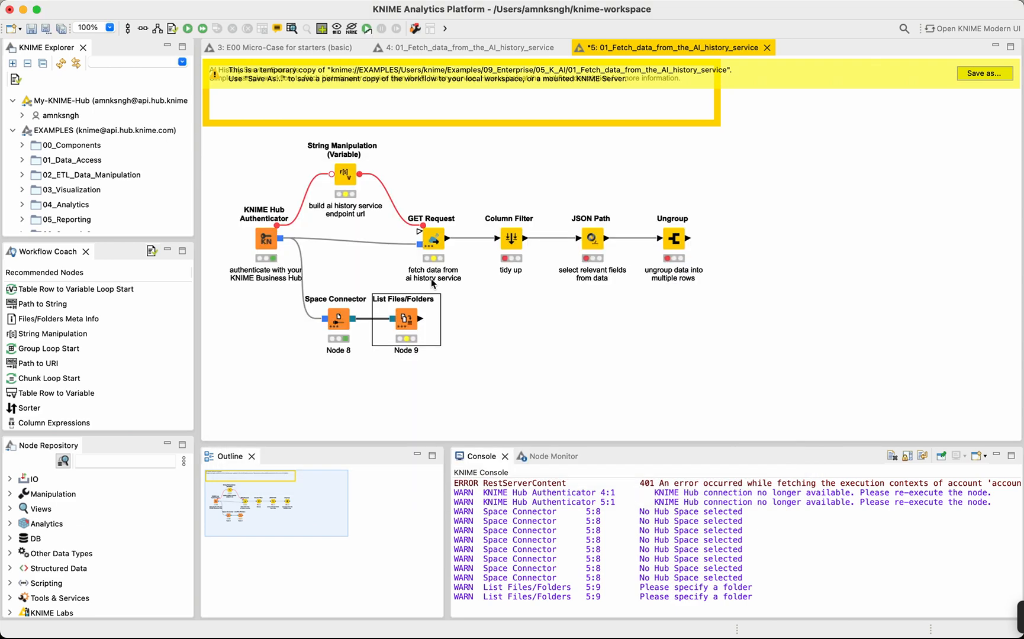
{"action": "left_click", "coordinate": [188, 30]}
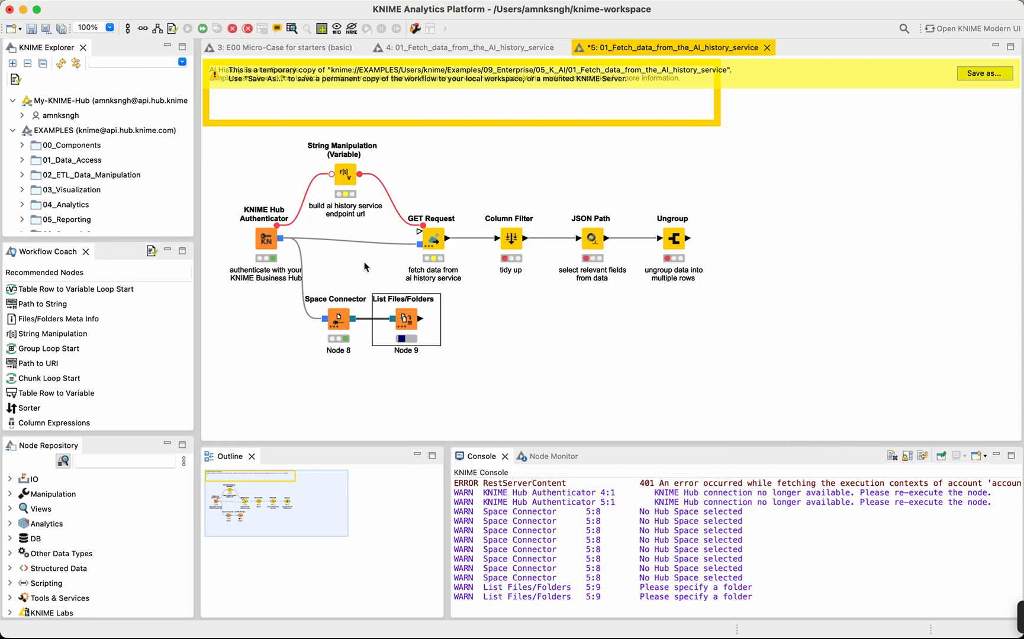
Examine the paths output by List Files/Folders in the Node Monitor, going through each row.
{"action": "double_click", "coordinate": [407, 322]}
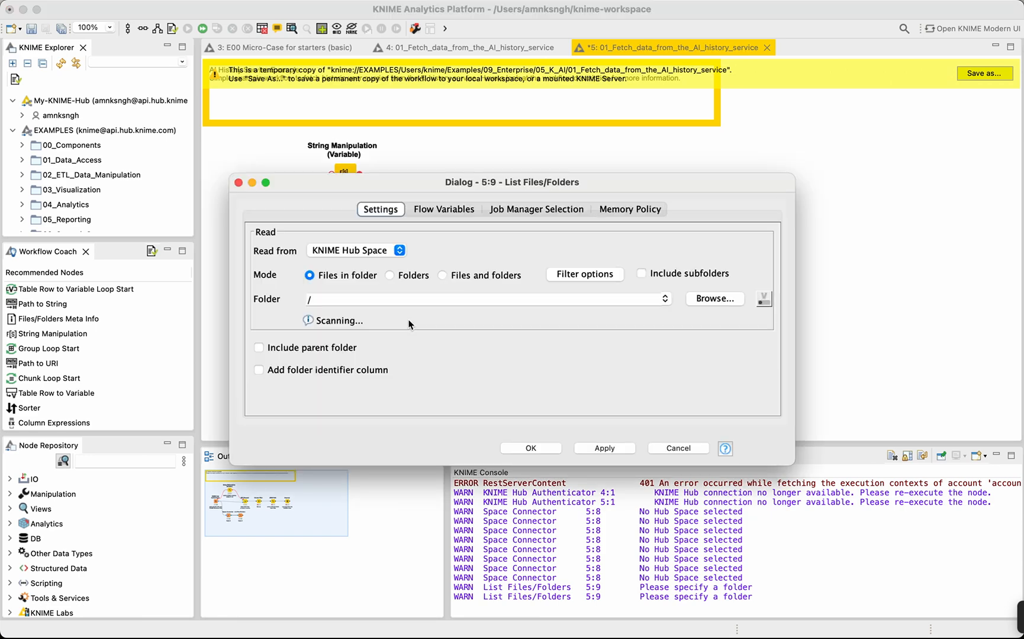
{"action": "left_click", "coordinate": [667, 449]}
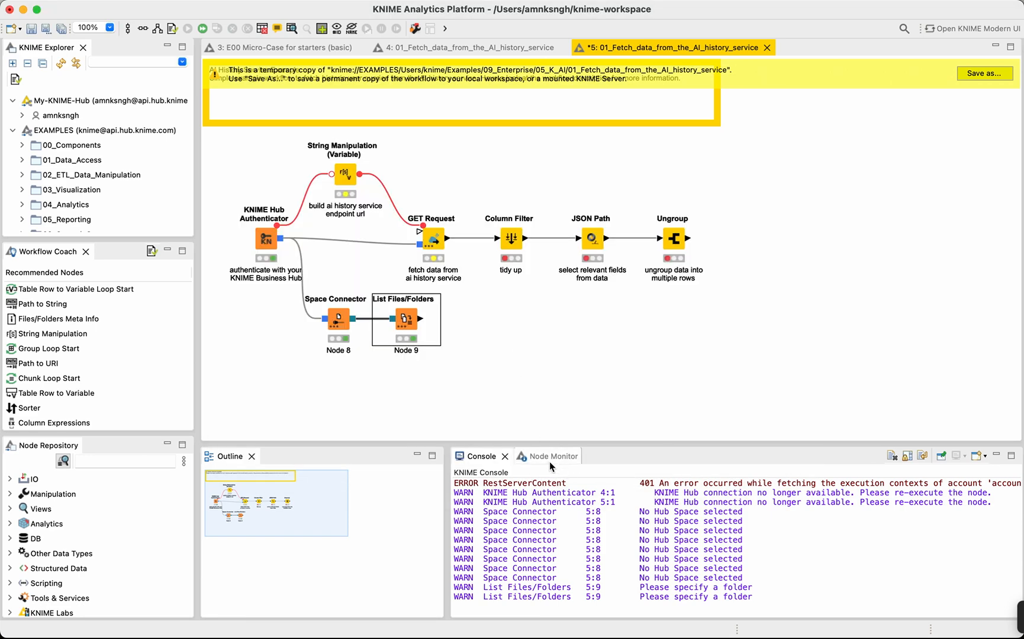
{"action": "left_click", "coordinate": [543, 457]}
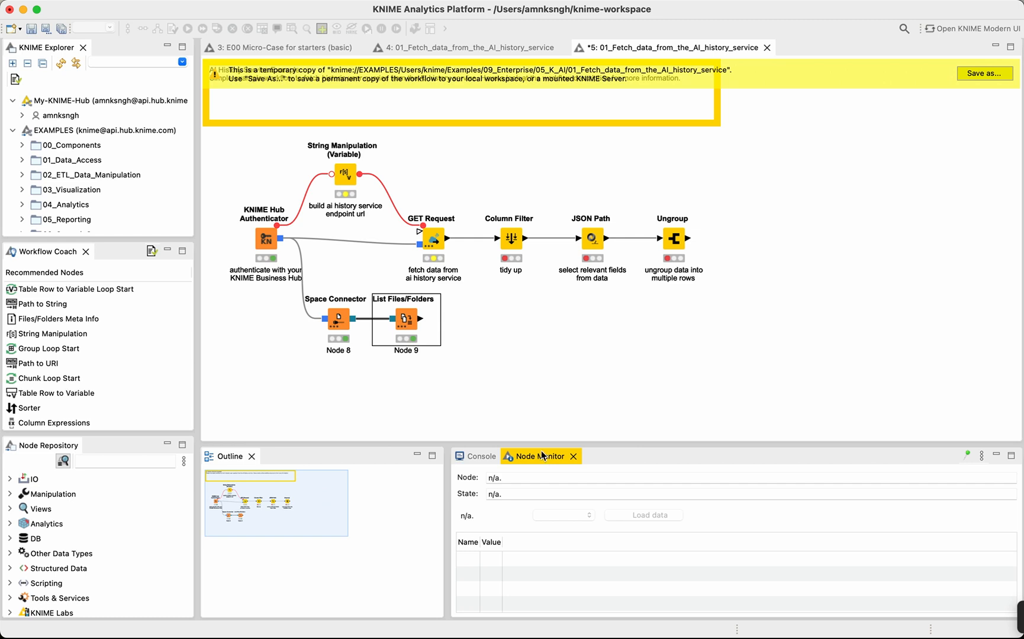
{"action": "left_click", "coordinate": [395, 327]}
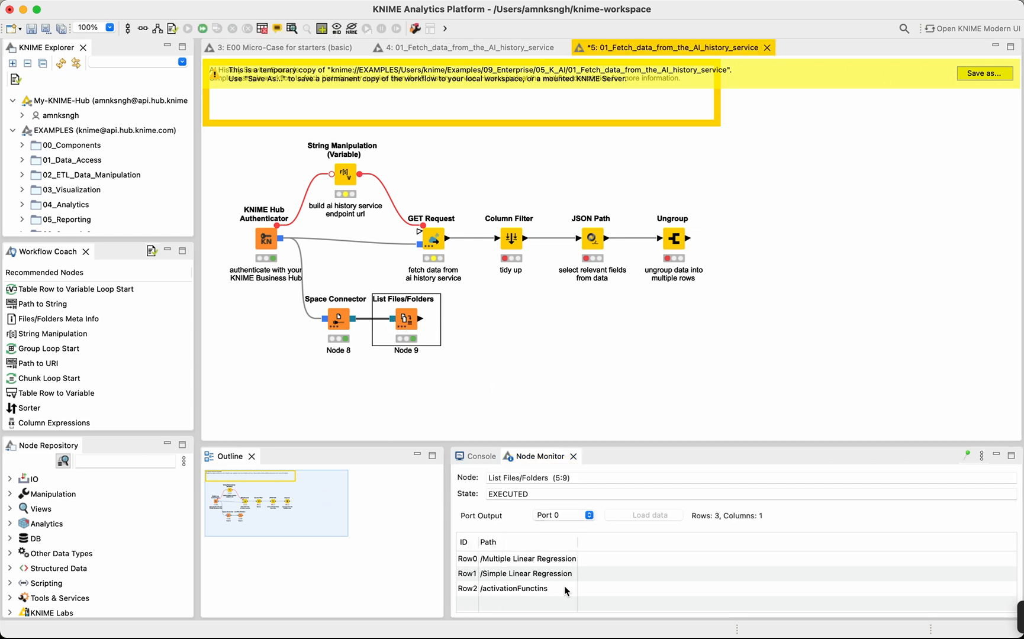
{"action": "left_click_drag", "start_coordinate": [580, 444], "coordinate": [597, 382]}
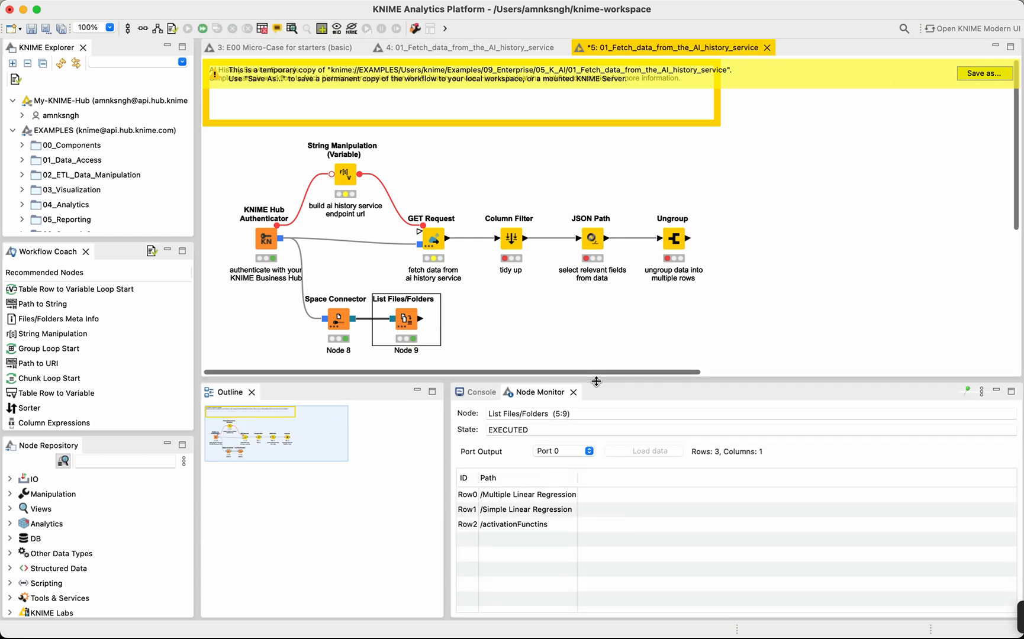
{"action": "left_click", "coordinate": [516, 496]}
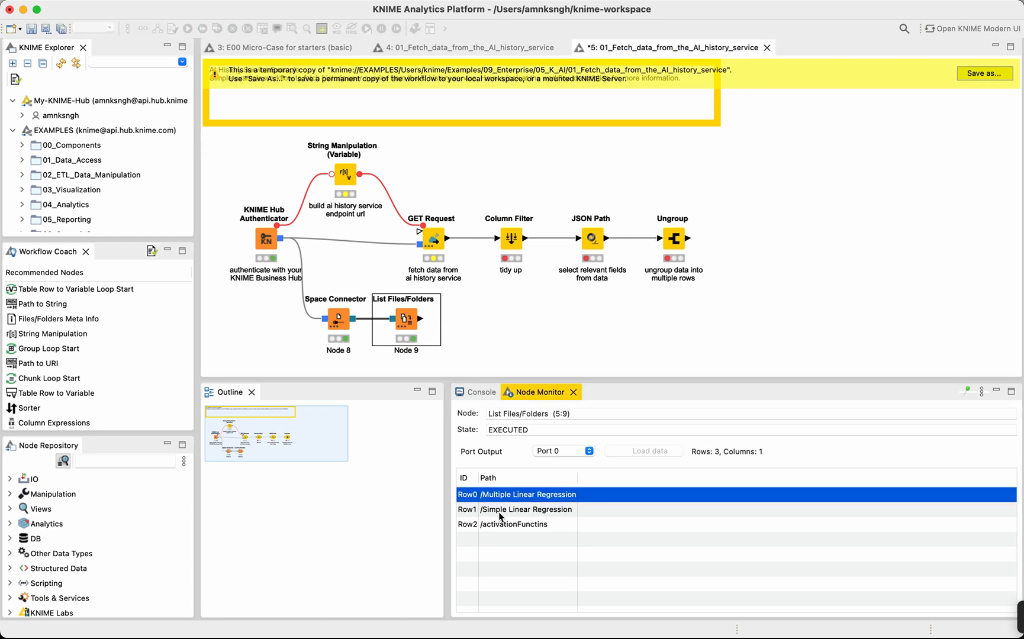
{"action": "left_click", "coordinate": [500, 515]}
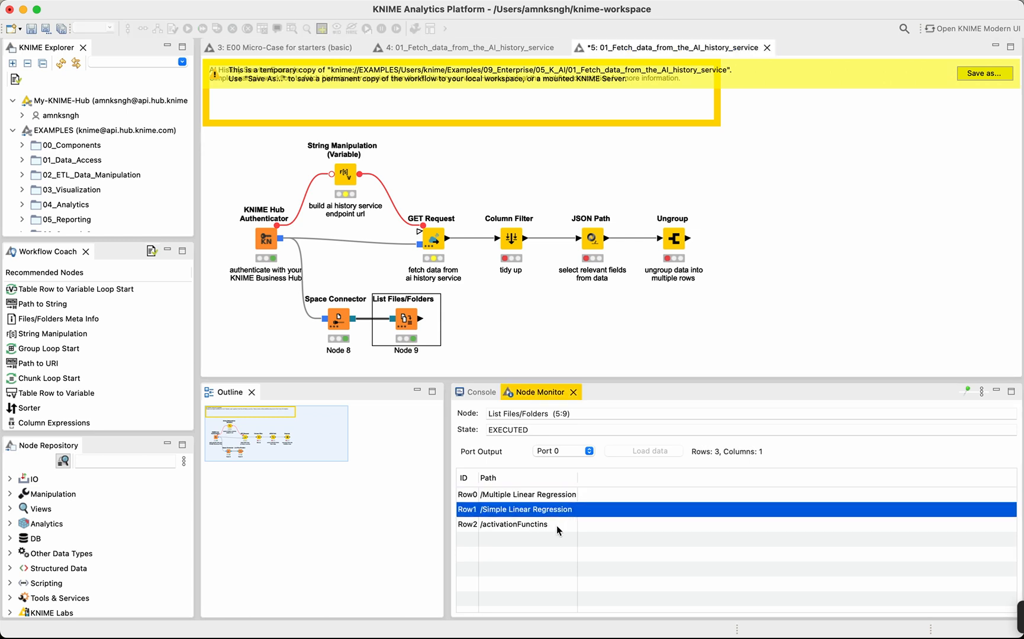
{"action": "left_click", "coordinate": [516, 525]}
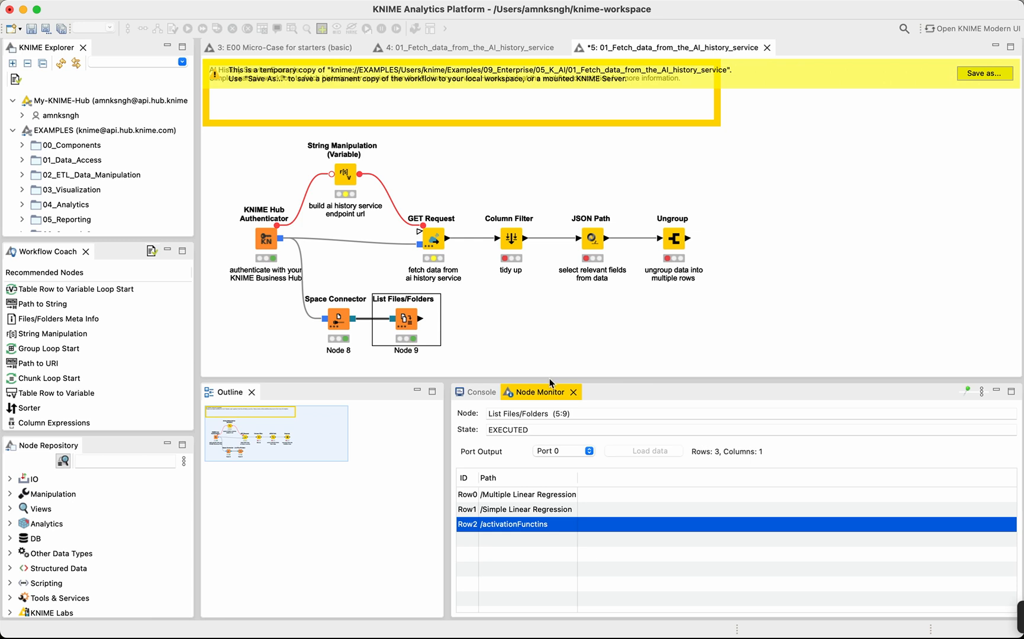
{"action": "left_click_drag", "start_coordinate": [550, 382], "coordinate": [552, 467]}
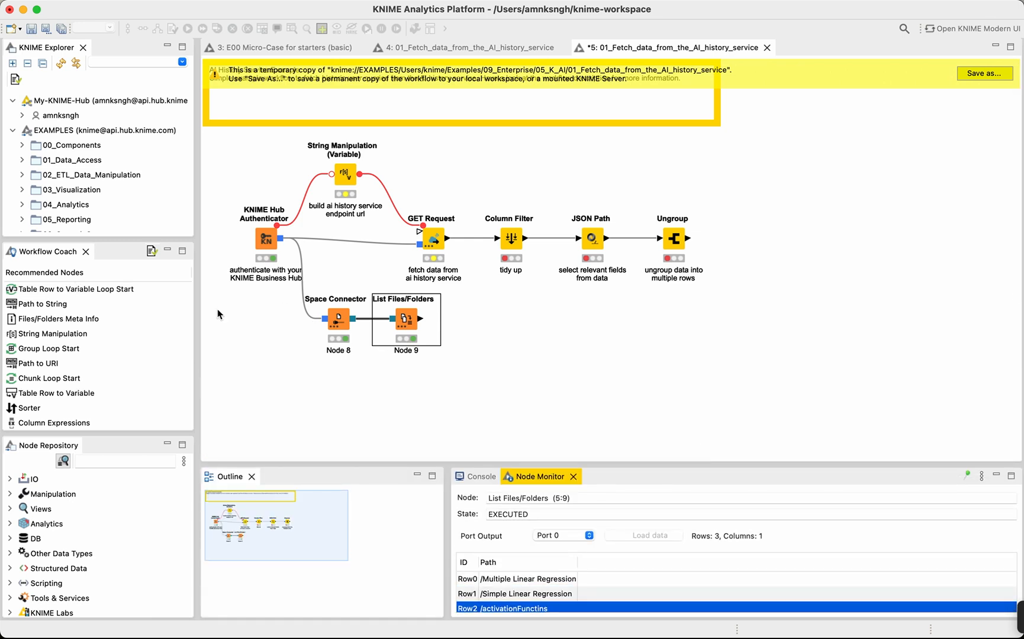
{"action": "left_click", "coordinate": [298, 377]}
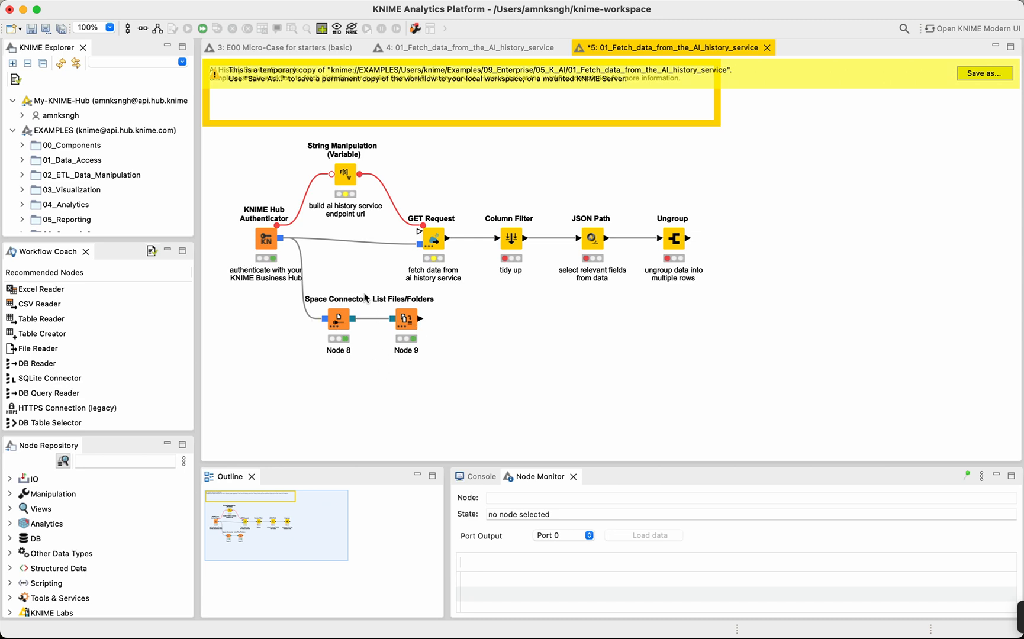
{"action": "left_click", "coordinate": [408, 323]}
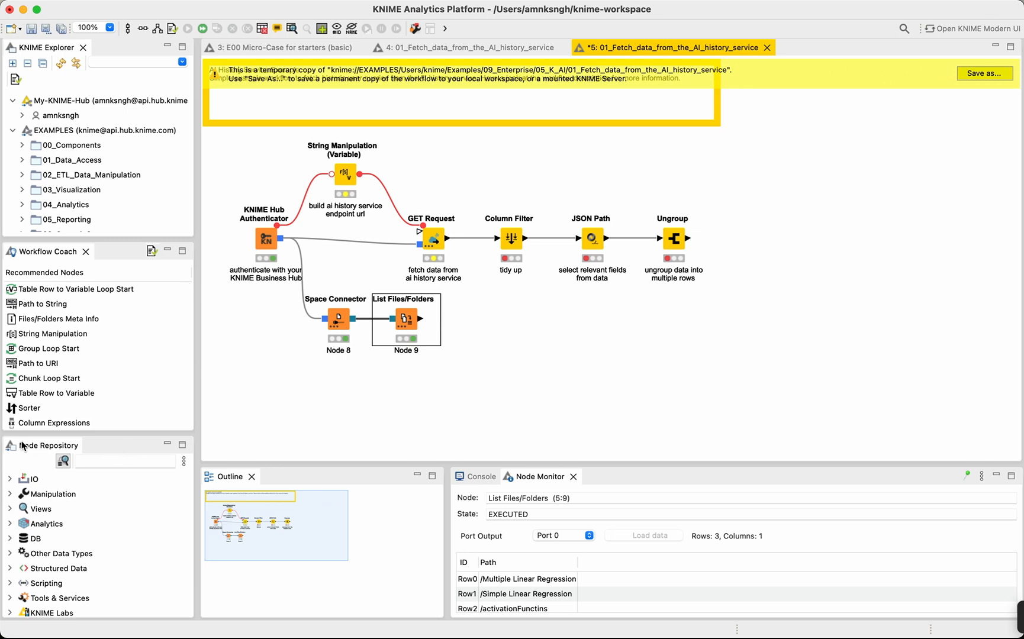
Examine the Read and Write nodes and the other subcategories under IO in the Node Repository.
{"action": "left_click", "coordinate": [105, 461]}
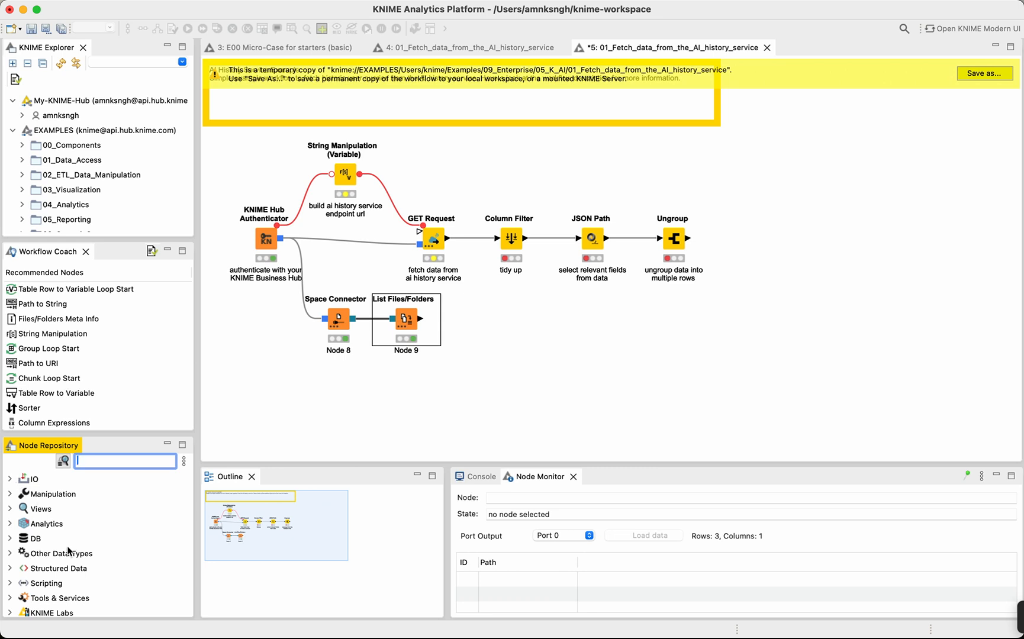
{"action": "scroll", "coordinate": [69, 552], "scroll_direction": "down", "scroll_amount": 5}
{"action": "scroll", "coordinate": [69, 552], "scroll_direction": "up", "scroll_amount": 5}
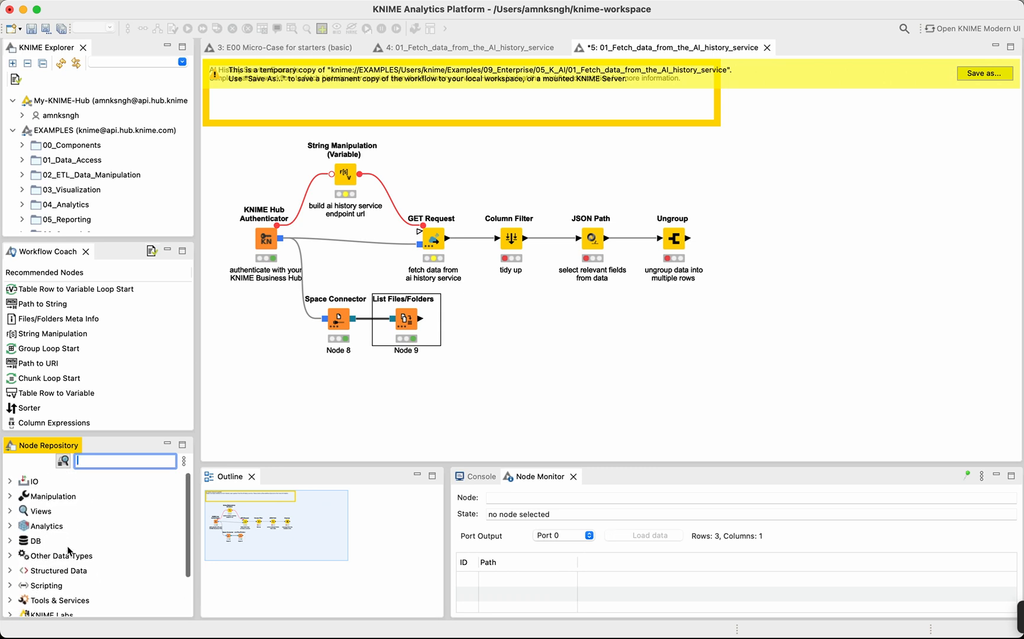
{"action": "left_click", "coordinate": [13, 481]}
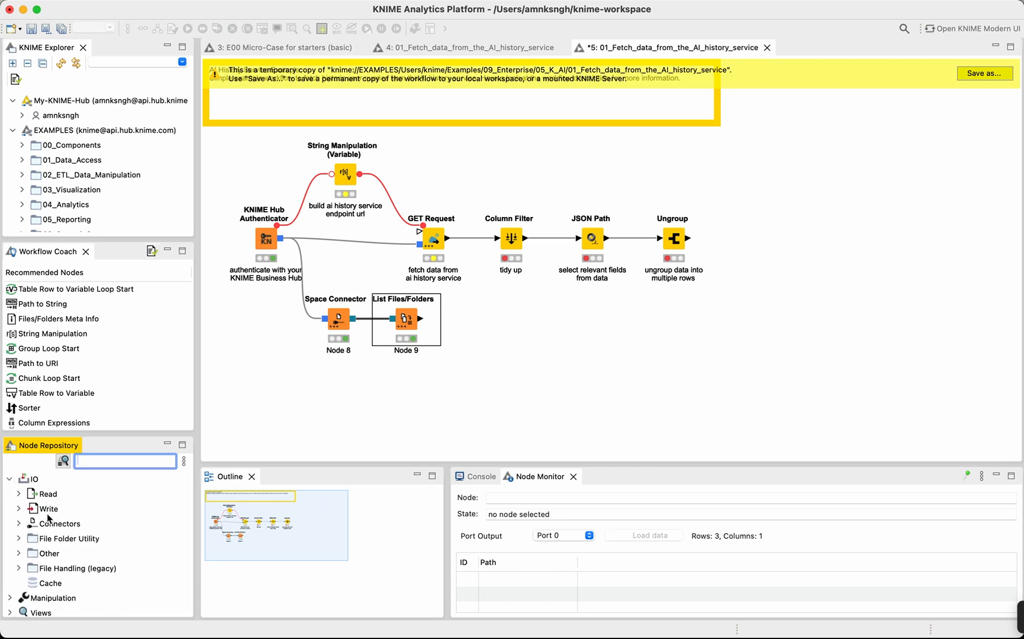
{"action": "left_click", "coordinate": [19, 495]}
{"action": "scroll", "coordinate": [20, 500], "scroll_direction": "down", "scroll_amount": 10}
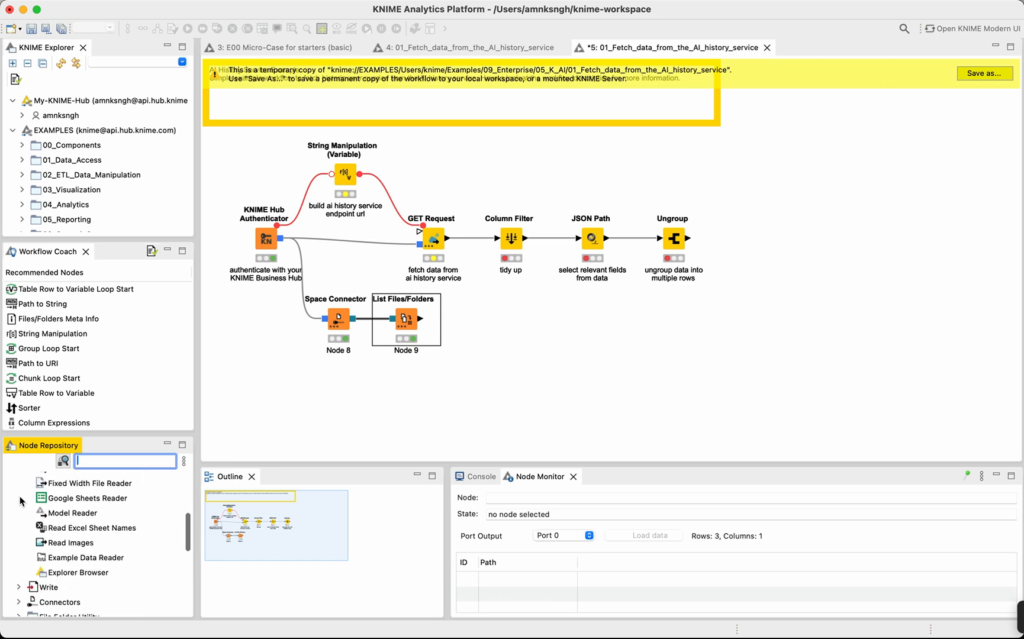
{"action": "scroll", "coordinate": [20, 502], "scroll_direction": "down", "scroll_amount": 1}
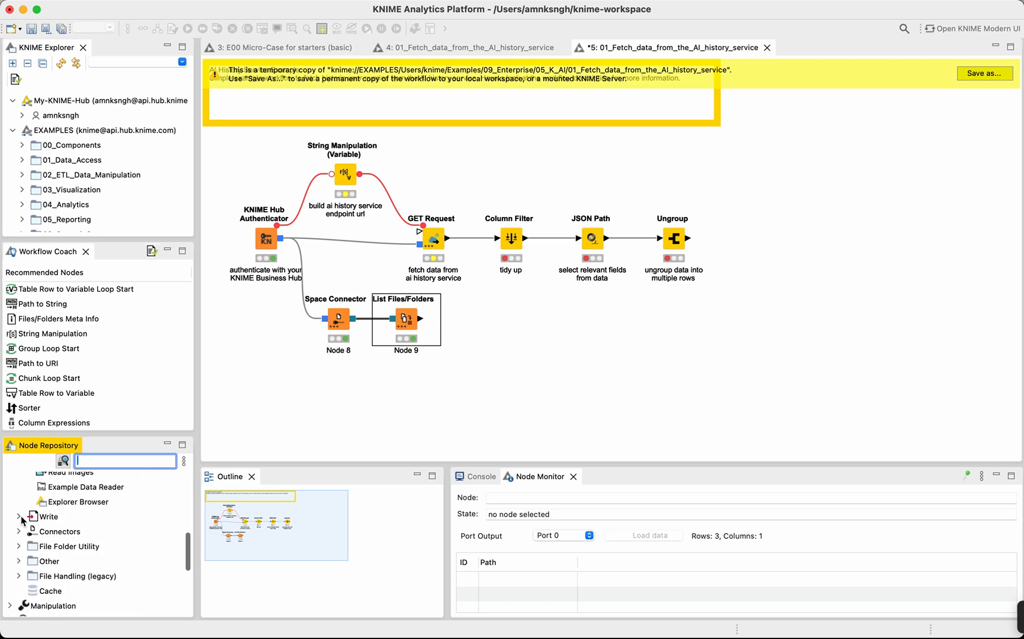
{"action": "left_click", "coordinate": [19, 517]}
{"action": "scroll", "coordinate": [22, 520], "scroll_direction": "down", "scroll_amount": 10}
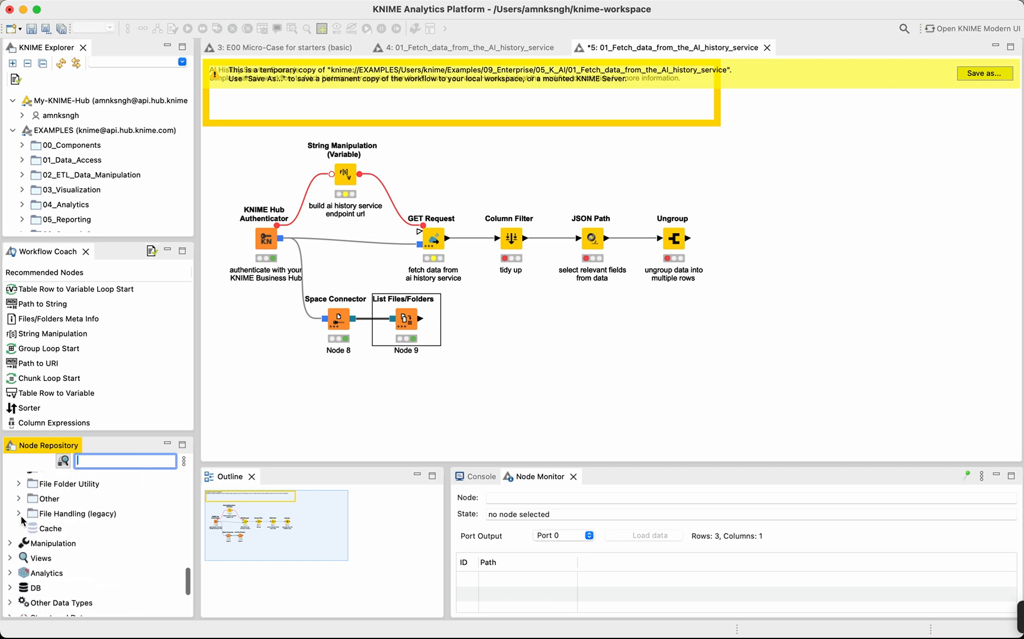
{"action": "scroll", "coordinate": [22, 520], "scroll_direction": "up", "scroll_amount": 3}
{"action": "scroll", "coordinate": [18, 516], "scroll_direction": "down", "scroll_amount": 5}
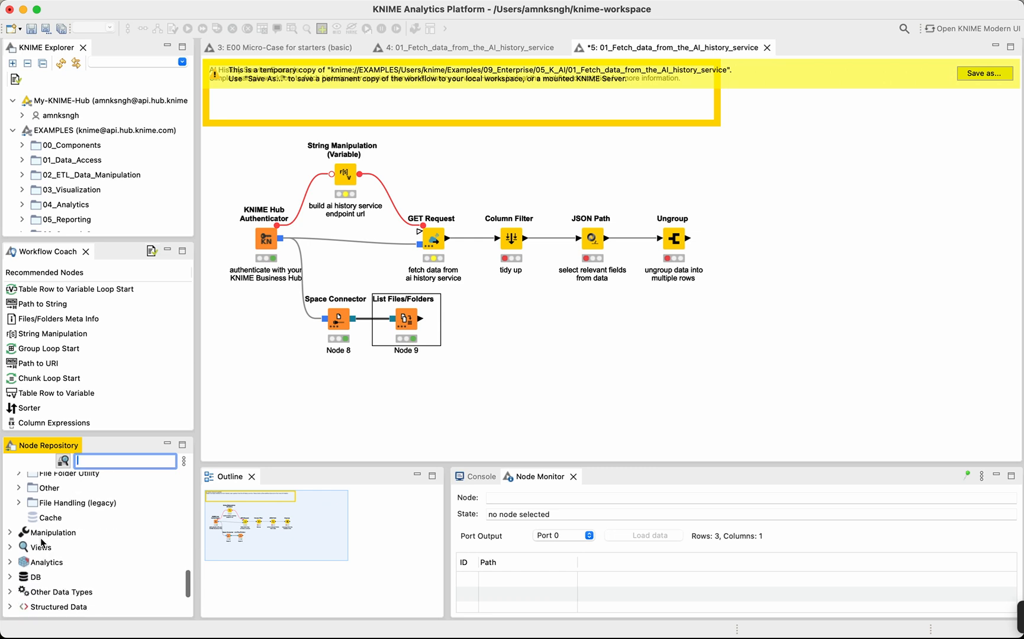
Expand the Manipulation category in the Node Repository and look through its subcategories and the PMML nodes.
{"action": "left_click", "coordinate": [12, 508]}
{"action": "scroll", "coordinate": [36, 509], "scroll_direction": "down", "scroll_amount": 3}
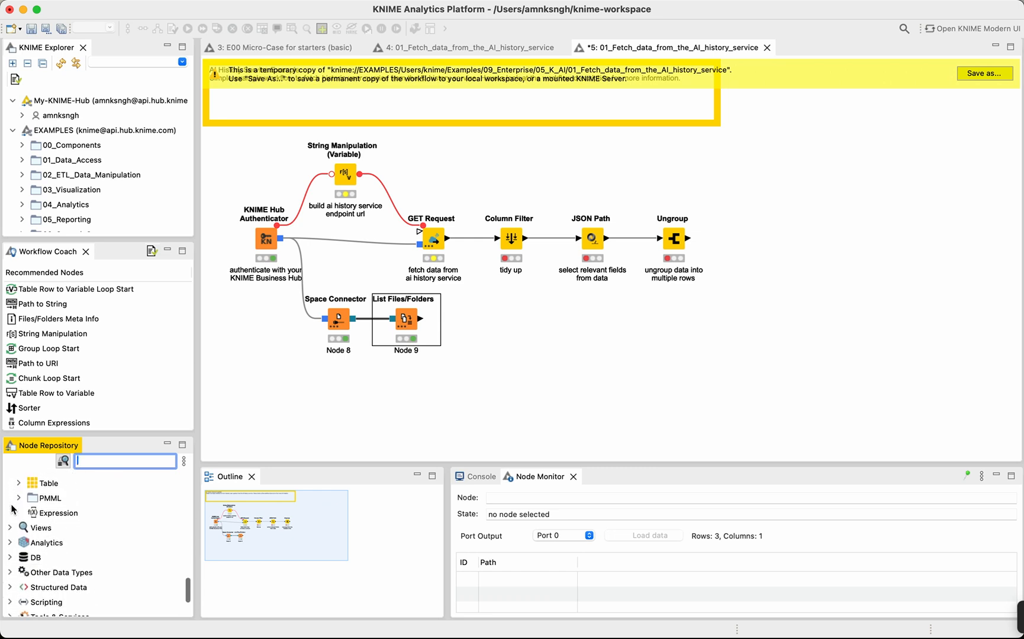
{"action": "scroll", "coordinate": [48, 510], "scroll_direction": "up", "scroll_amount": 3}
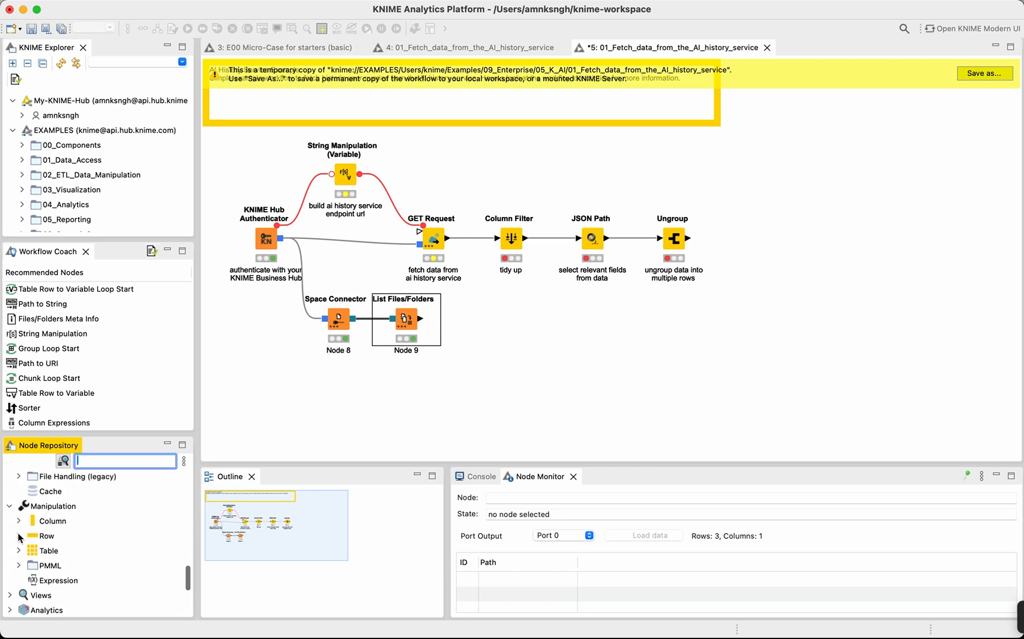
{"action": "scroll", "coordinate": [19, 536], "scroll_direction": "down", "scroll_amount": 3}
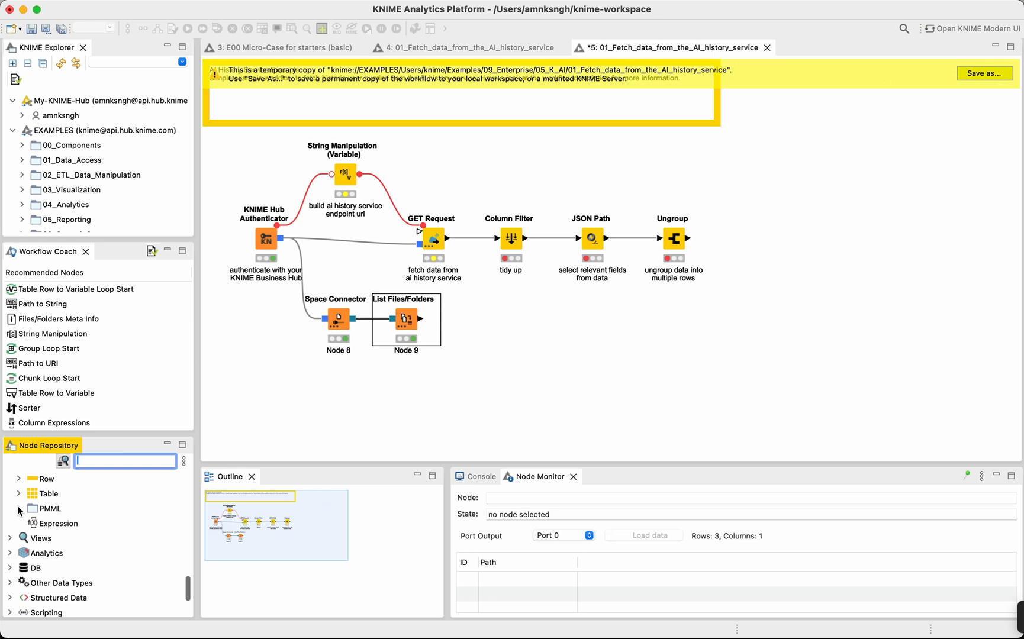
{"action": "left_click", "coordinate": [18, 509]}
{"action": "scroll", "coordinate": [20, 510], "scroll_direction": "down", "scroll_amount": 6}
{"action": "scroll", "coordinate": [19, 510], "scroll_direction": "down", "scroll_amount": 5}
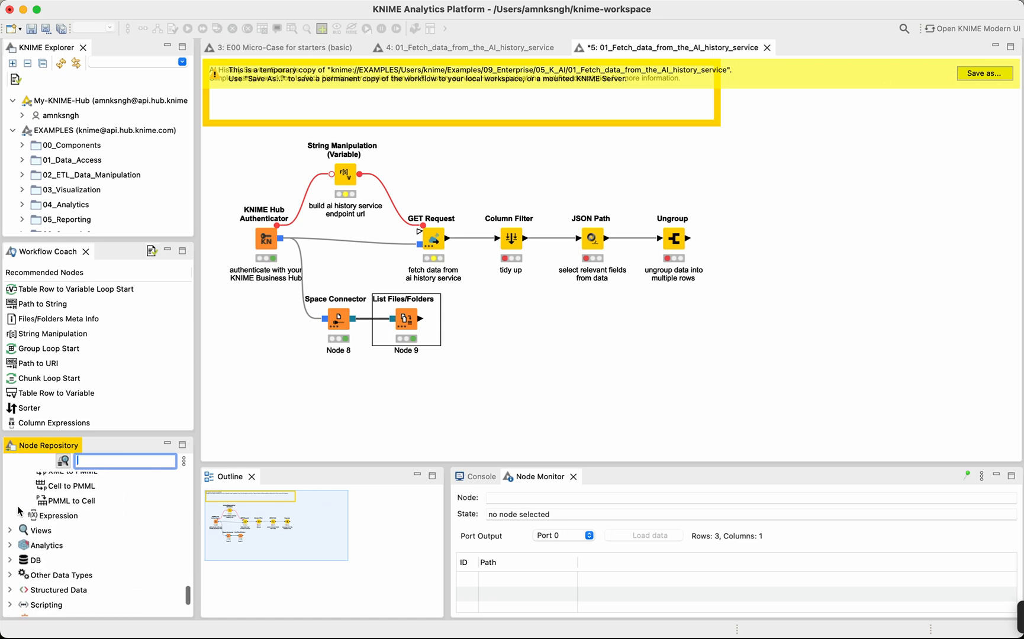
Expand the Views category in the Node Repository and review its chart and plot nodes, including the JavaScript views.
{"action": "left_click", "coordinate": [10, 530]}
{"action": "scroll", "coordinate": [11, 536], "scroll_direction": "down", "scroll_amount": 3}
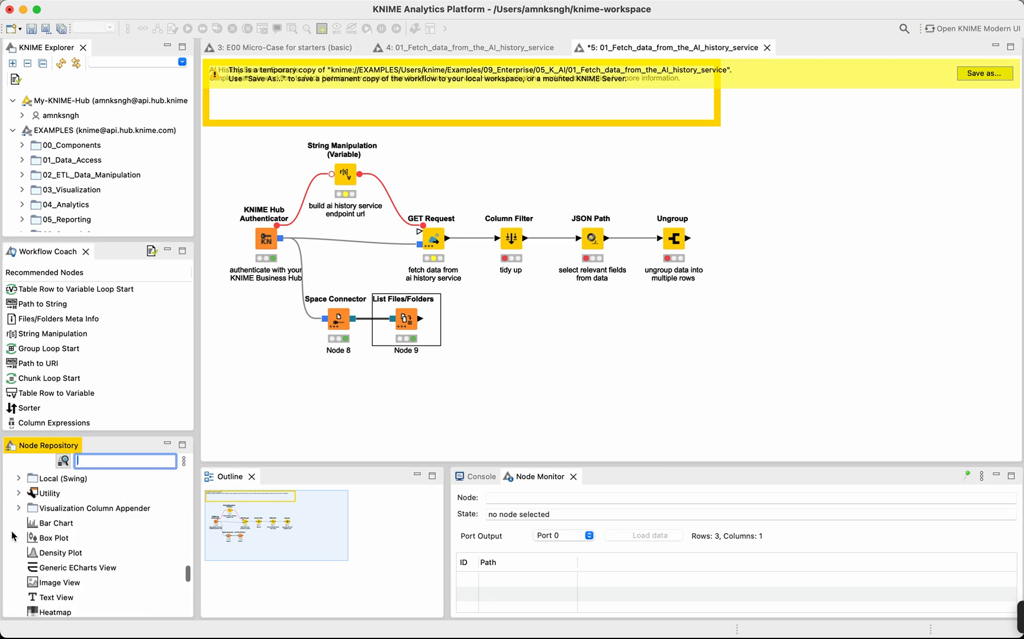
{"action": "scroll", "coordinate": [12, 536], "scroll_direction": "up", "scroll_amount": 3}
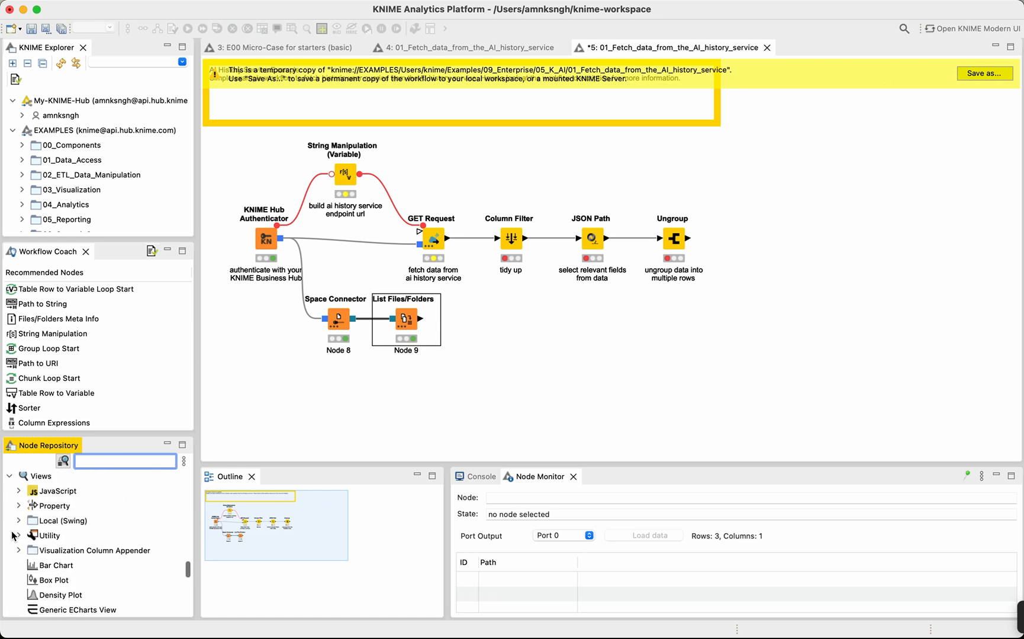
{"action": "left_click", "coordinate": [19, 491]}
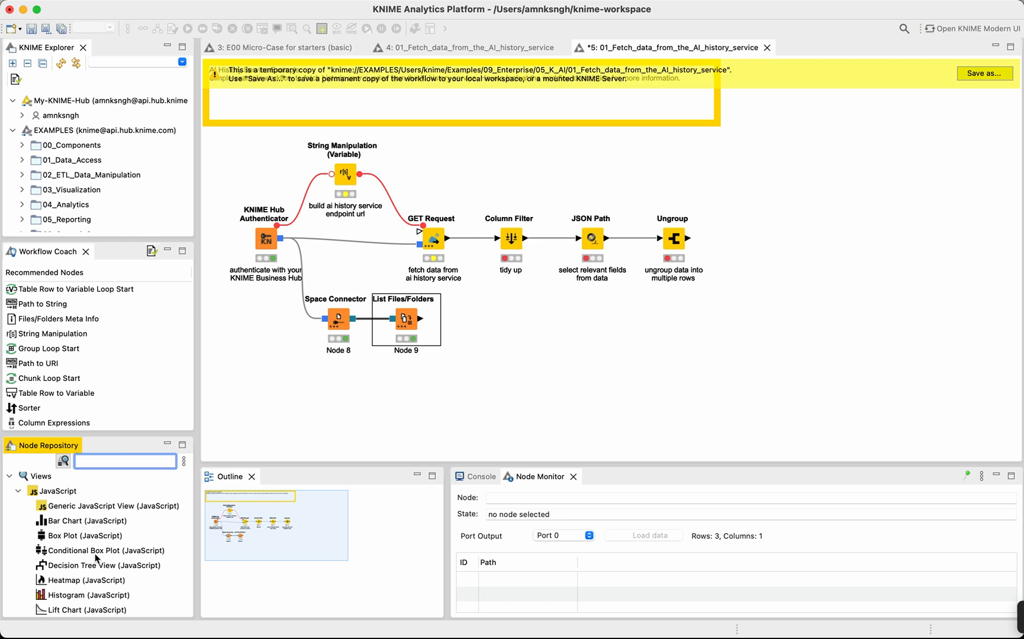
{"action": "scroll", "coordinate": [96, 557], "scroll_direction": "down", "scroll_amount": 5}
{"action": "scroll", "coordinate": [96, 558], "scroll_direction": "down", "scroll_amount": 10}
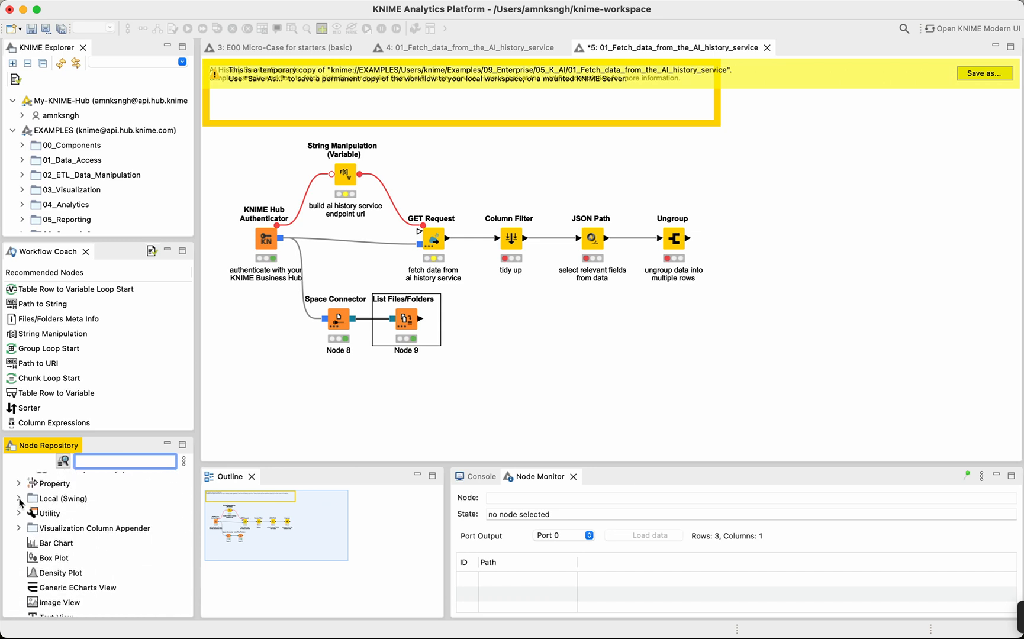
{"action": "scroll", "coordinate": [20, 503], "scroll_direction": "down", "scroll_amount": 10}
{"action": "scroll", "coordinate": [19, 503], "scroll_direction": "up", "scroll_amount": 10}
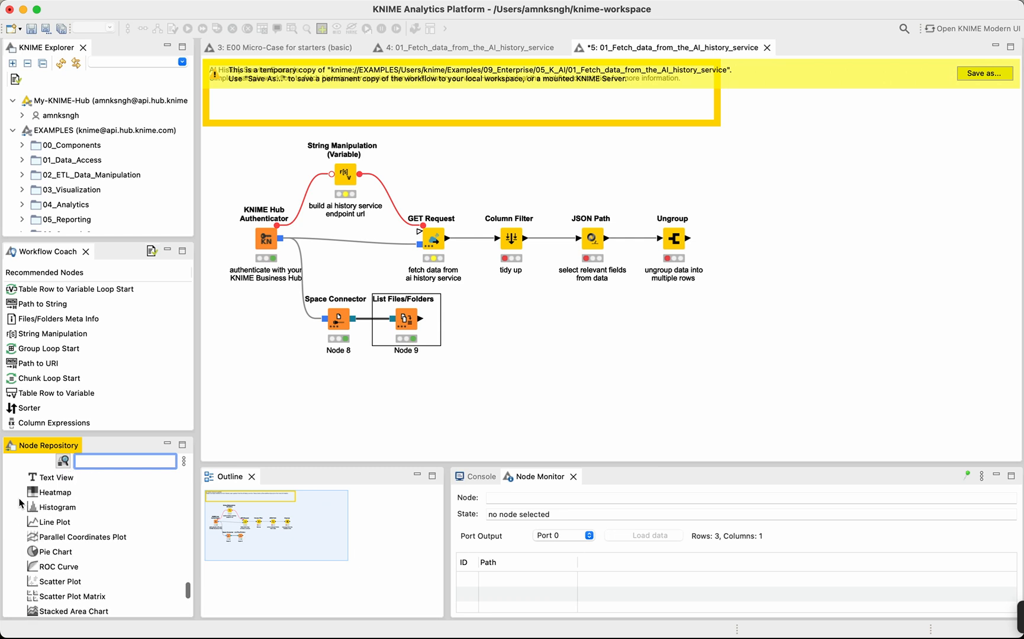
{"action": "scroll", "coordinate": [43, 496], "scroll_direction": "down", "scroll_amount": 2}
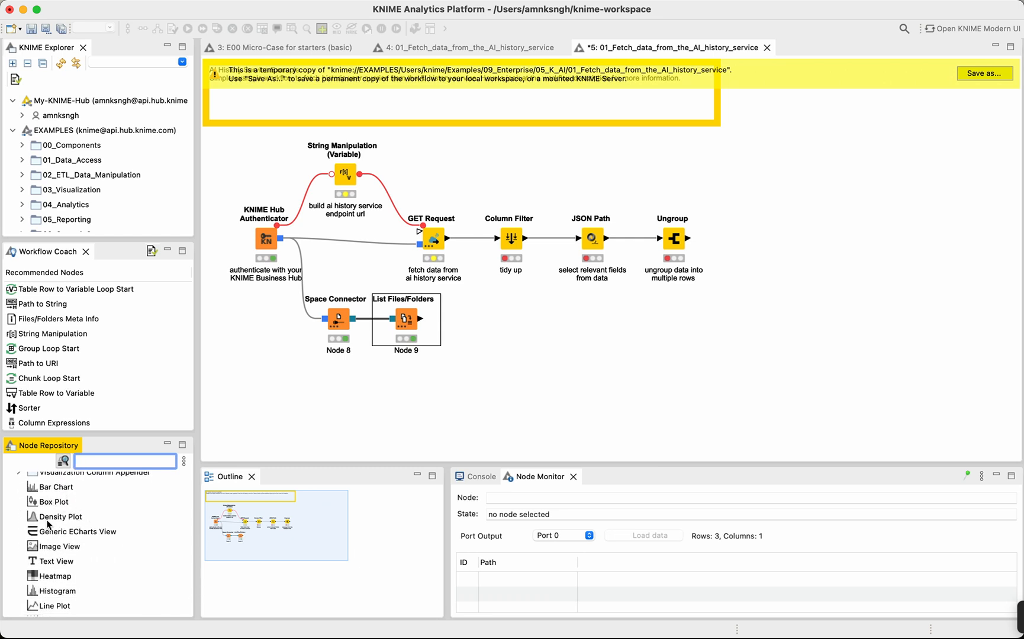
{"action": "scroll", "coordinate": [69, 522], "scroll_direction": "down", "scroll_amount": 5}
{"action": "scroll", "coordinate": [66, 522], "scroll_direction": "down", "scroll_amount": 2}
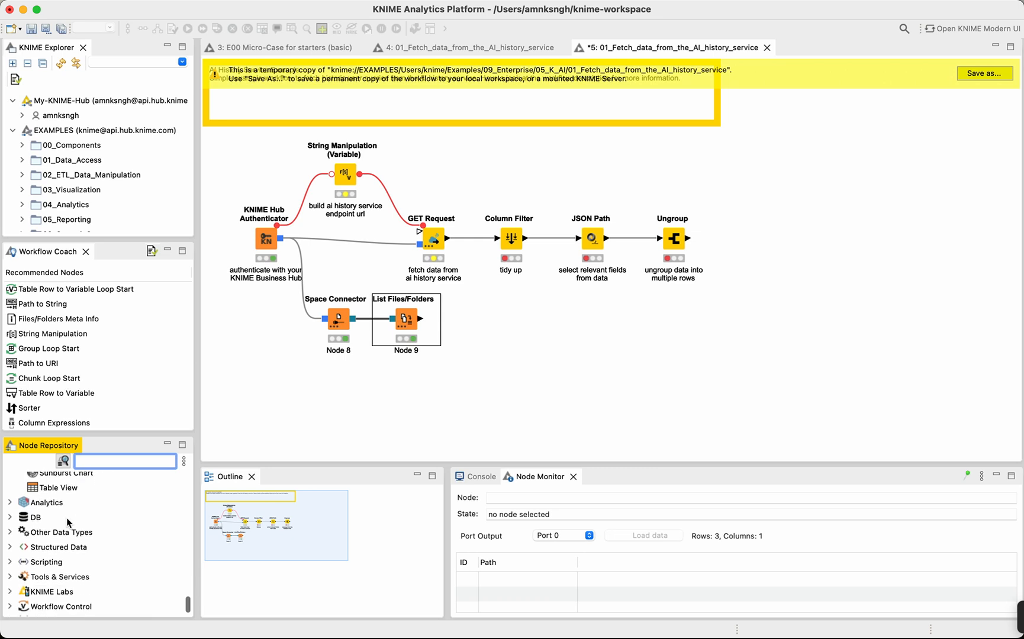
Expand the Analytics category in the Node Repository and review its Mining, Statistics and Distance Calculation subcategories.
{"action": "left_click", "coordinate": [11, 503]}
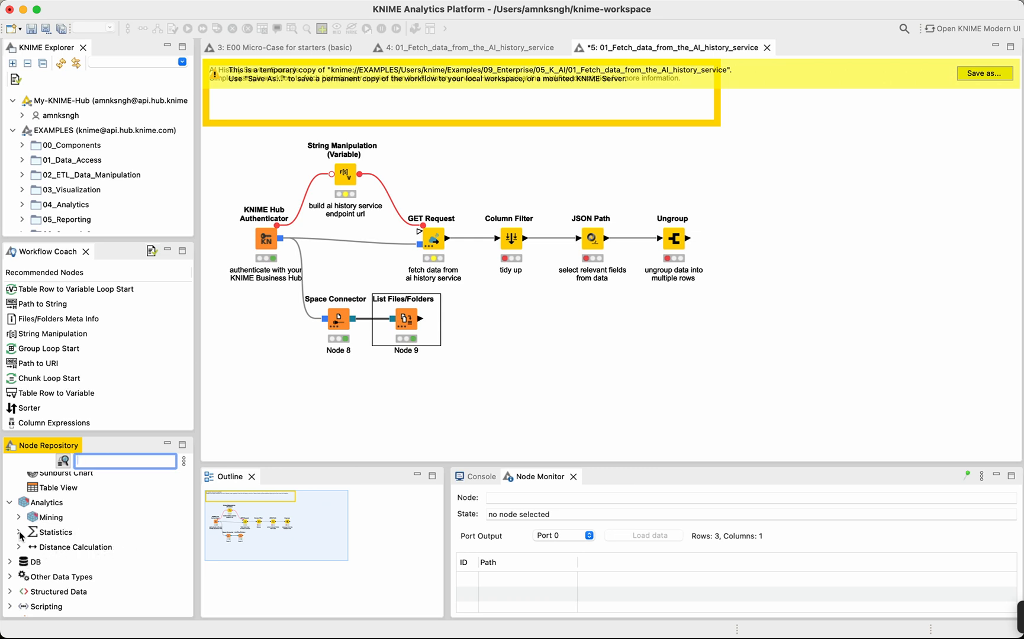
{"action": "scroll", "coordinate": [27, 531], "scroll_direction": "down", "scroll_amount": 2}
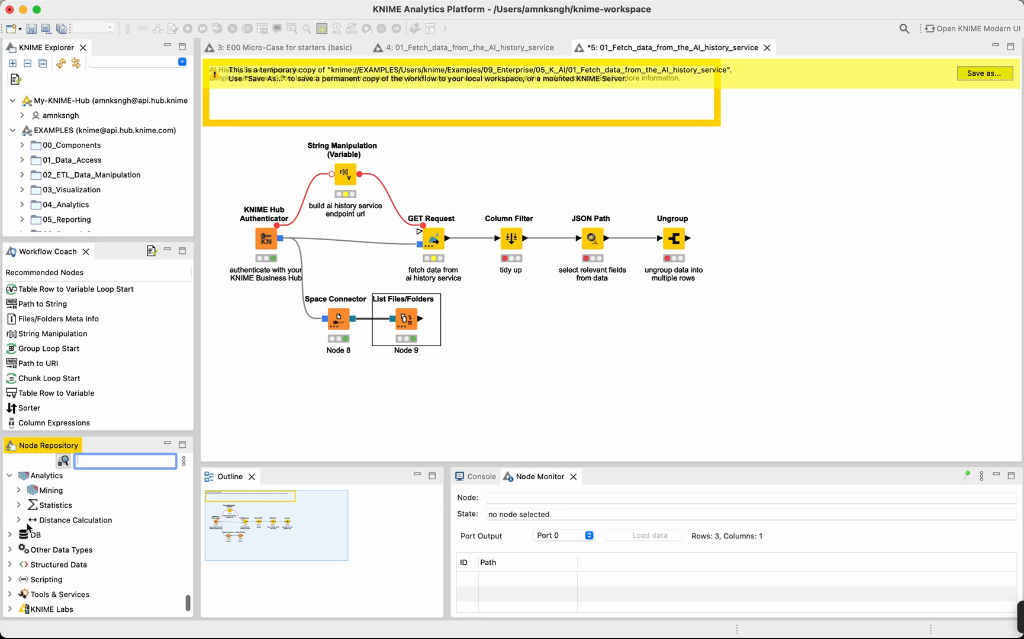
{"action": "scroll", "coordinate": [20, 484], "scroll_direction": "up", "scroll_amount": 3}
{"action": "scroll", "coordinate": [16, 514], "scroll_direction": "down", "scroll_amount": 5}
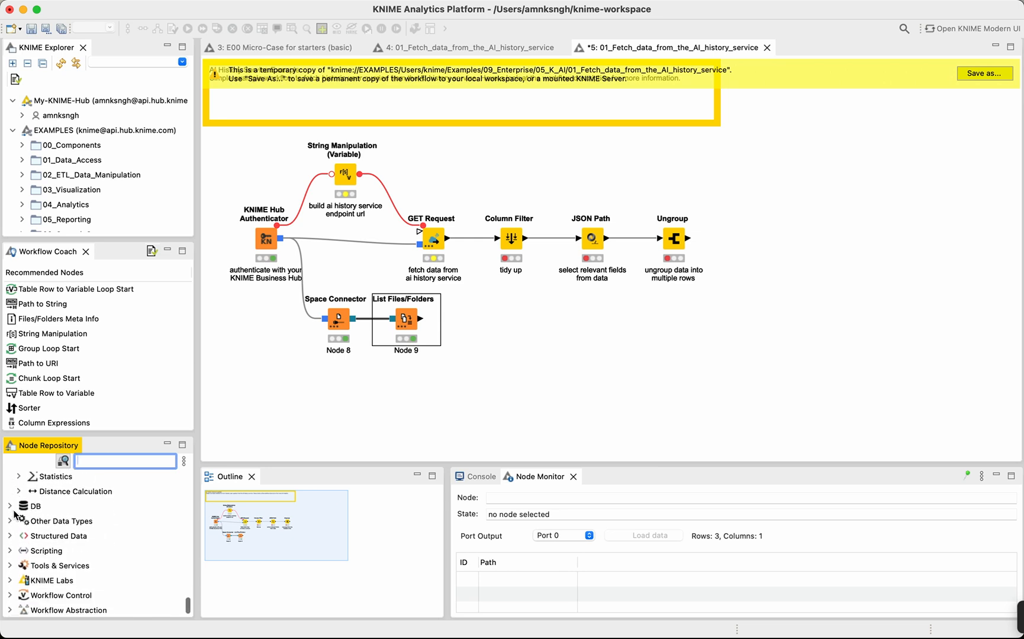
{"action": "scroll", "coordinate": [16, 514], "scroll_direction": "up", "scroll_amount": 4}
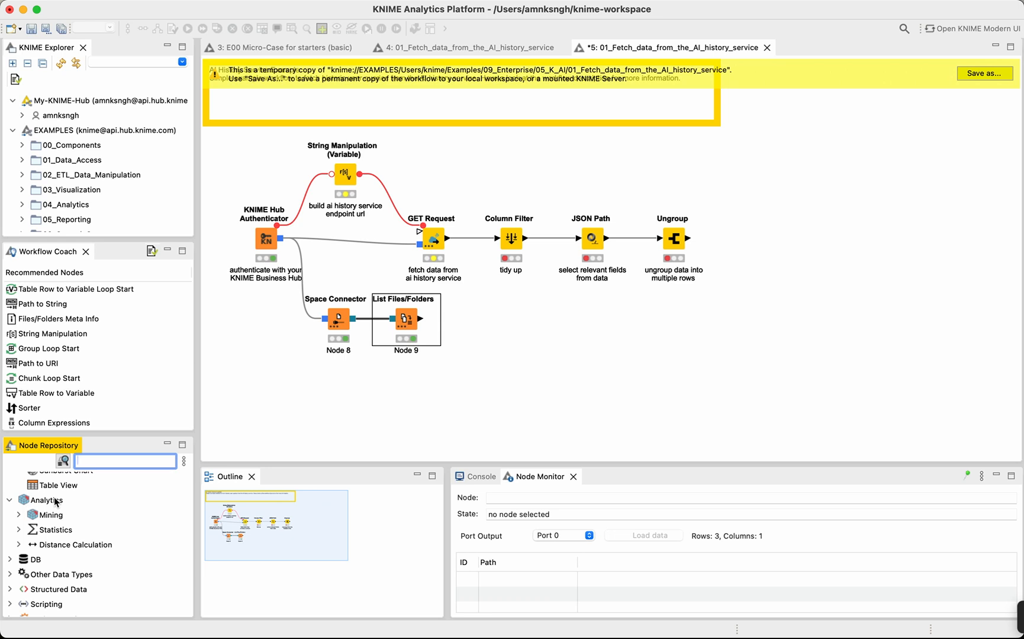
{"action": "scroll", "coordinate": [55, 500], "scroll_direction": "down", "scroll_amount": 1}
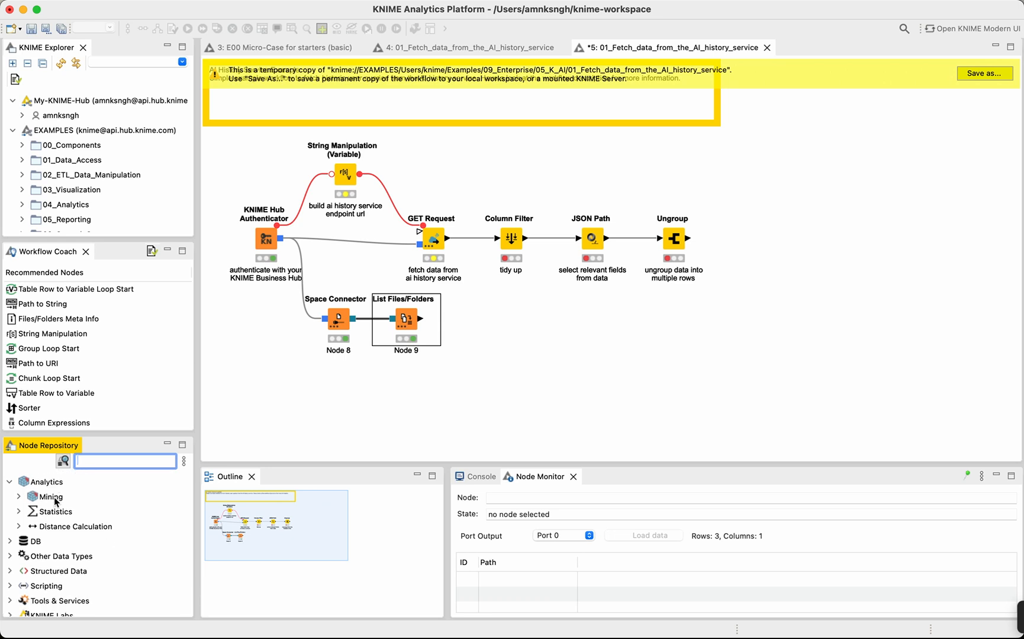
{"action": "scroll", "coordinate": [54, 500], "scroll_direction": "down", "scroll_amount": 1}
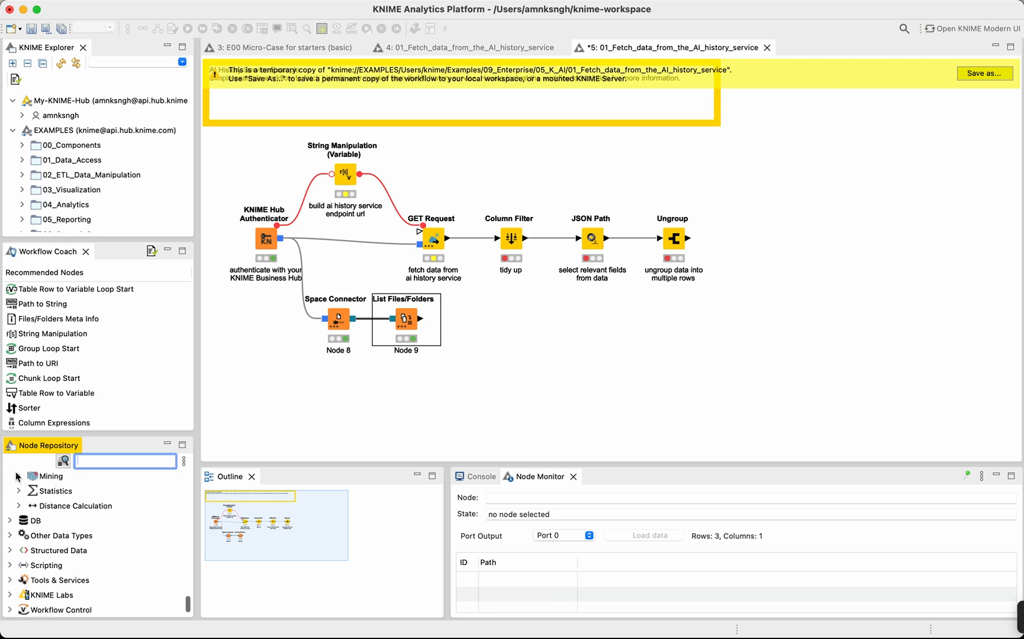
{"action": "scroll", "coordinate": [19, 483], "scroll_direction": "up", "scroll_amount": 4}
{"action": "scroll", "coordinate": [27, 509], "scroll_direction": "down", "scroll_amount": 6}
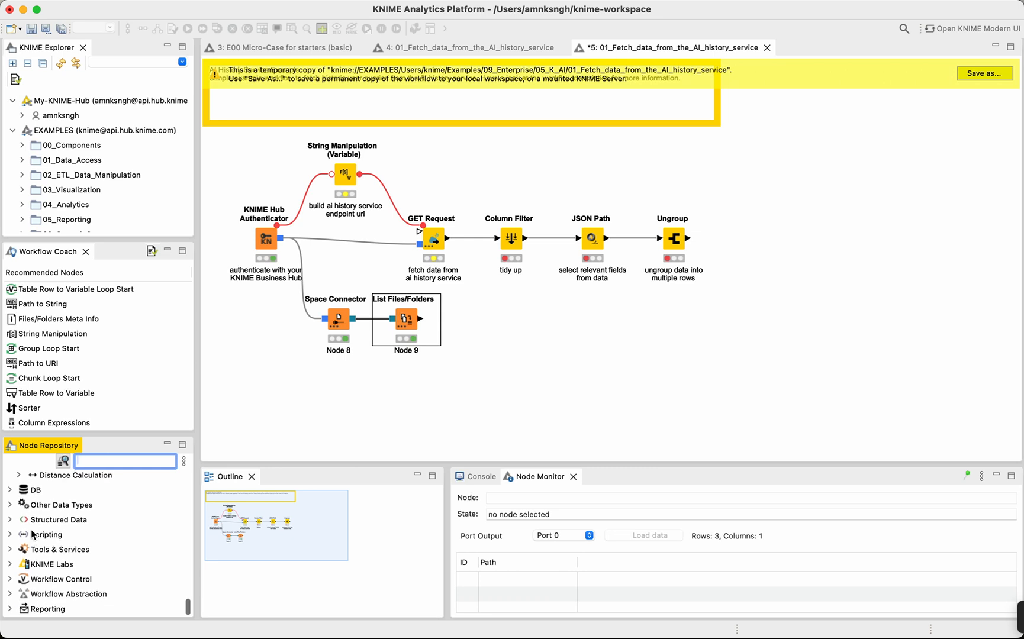
Expand the DB category in the Node Repository and review its subcategories and the remaining categories down to Reporting.
{"action": "left_click", "coordinate": [10, 490]}
{"action": "scroll", "coordinate": [16, 524], "scroll_direction": "down", "scroll_amount": 1}
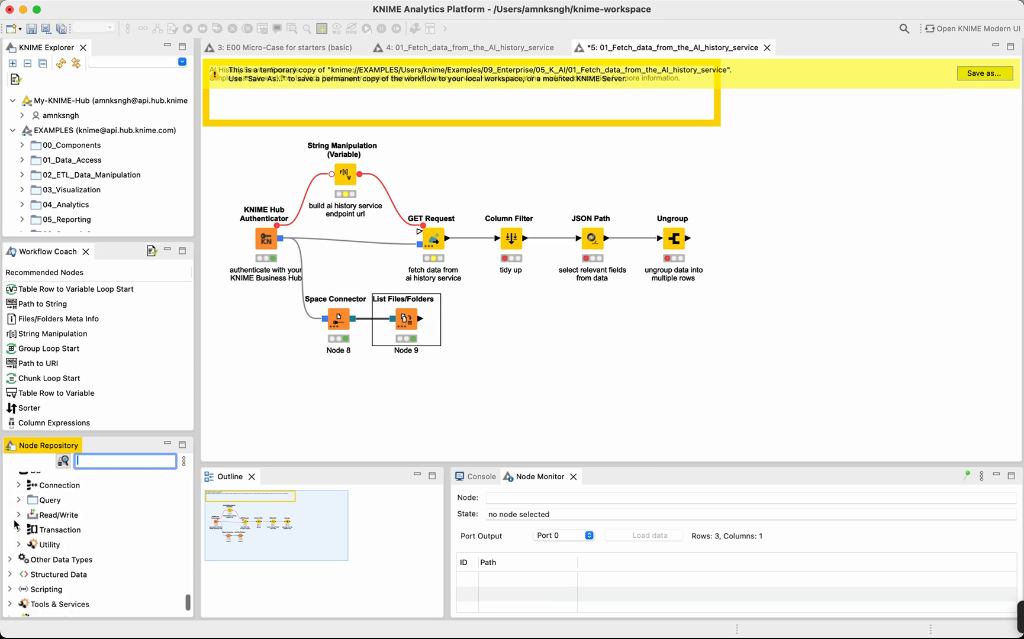
{"action": "scroll", "coordinate": [16, 524], "scroll_direction": "down", "scroll_amount": 3}
{"action": "scroll", "coordinate": [17, 509], "scroll_direction": "up", "scroll_amount": 4}
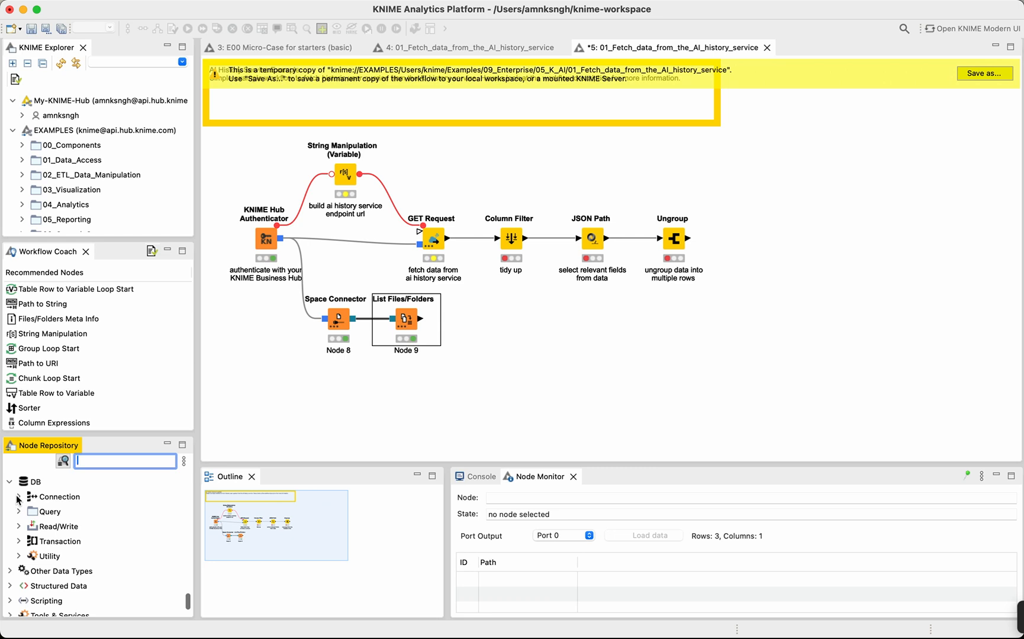
{"action": "scroll", "coordinate": [17, 500], "scroll_direction": "down", "scroll_amount": 5}
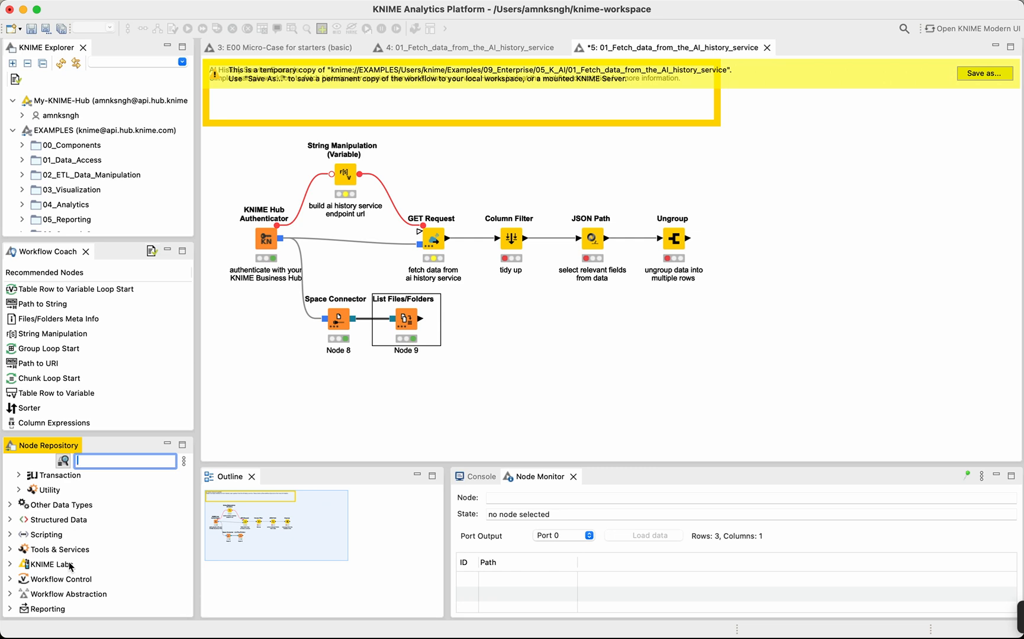
Reset the KNIME perspective to its defaults and narrow the KNIME Explorer column to give the workflow editor more width.
{"action": "left_click", "coordinate": [620, 375]}
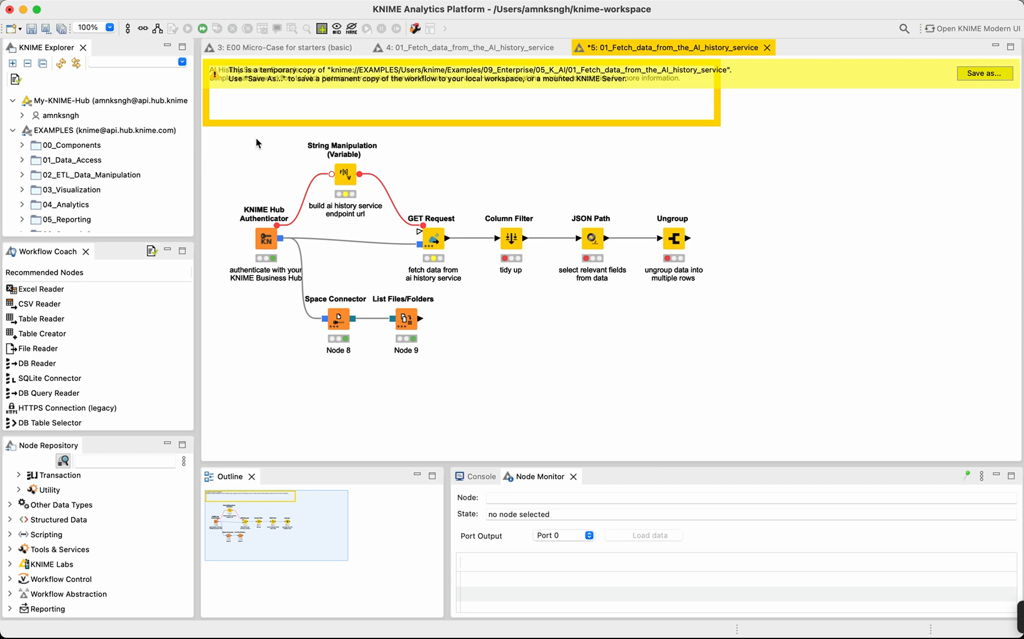
{"action": "left_click", "coordinate": [142, 1]}
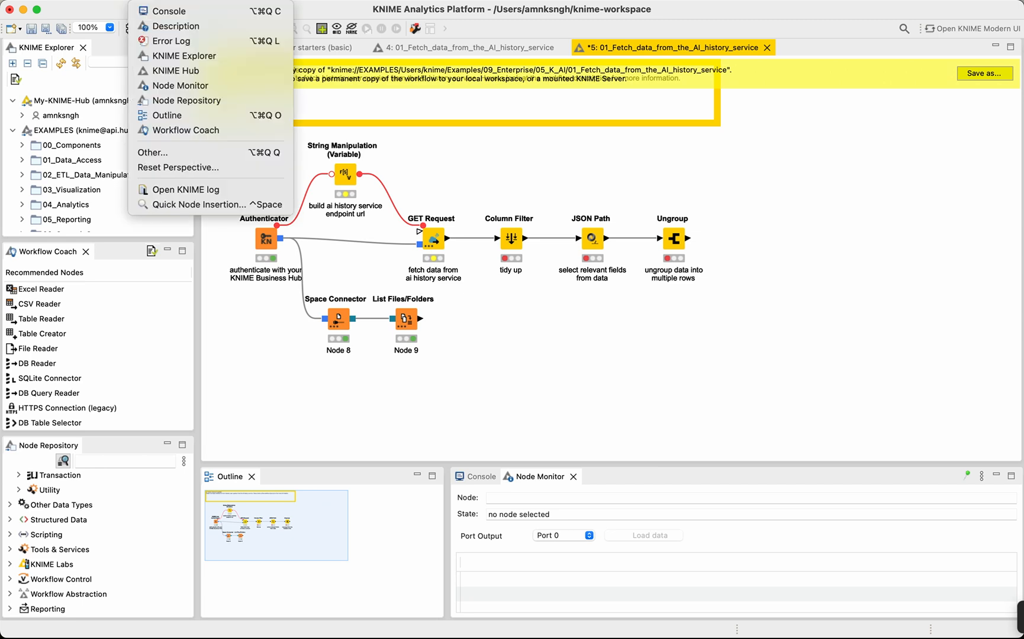
{"action": "left_click", "coordinate": [172, 168]}
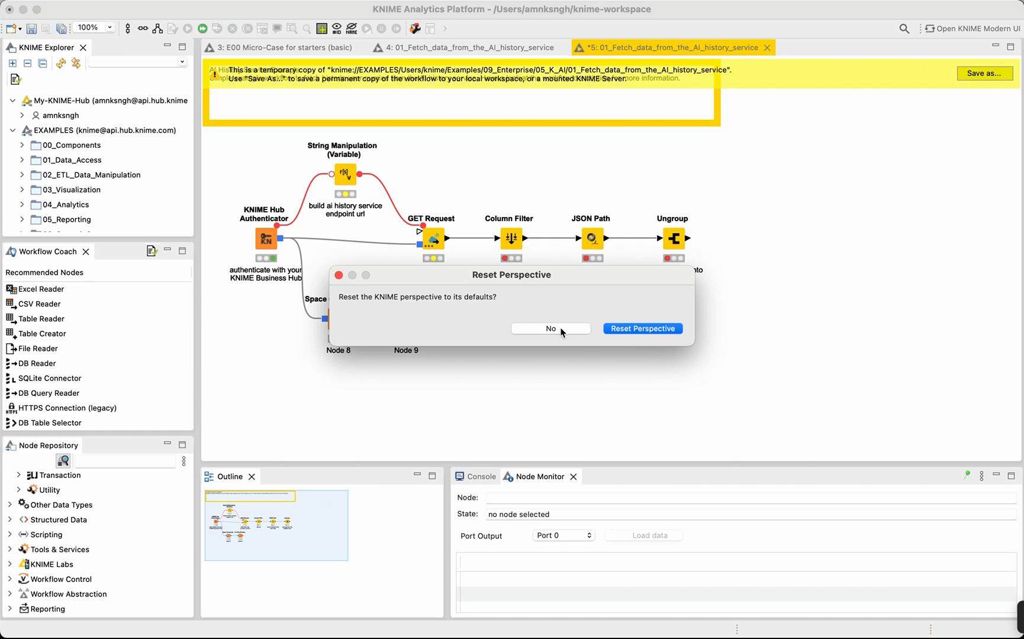
{"action": "left_click", "coordinate": [624, 328]}
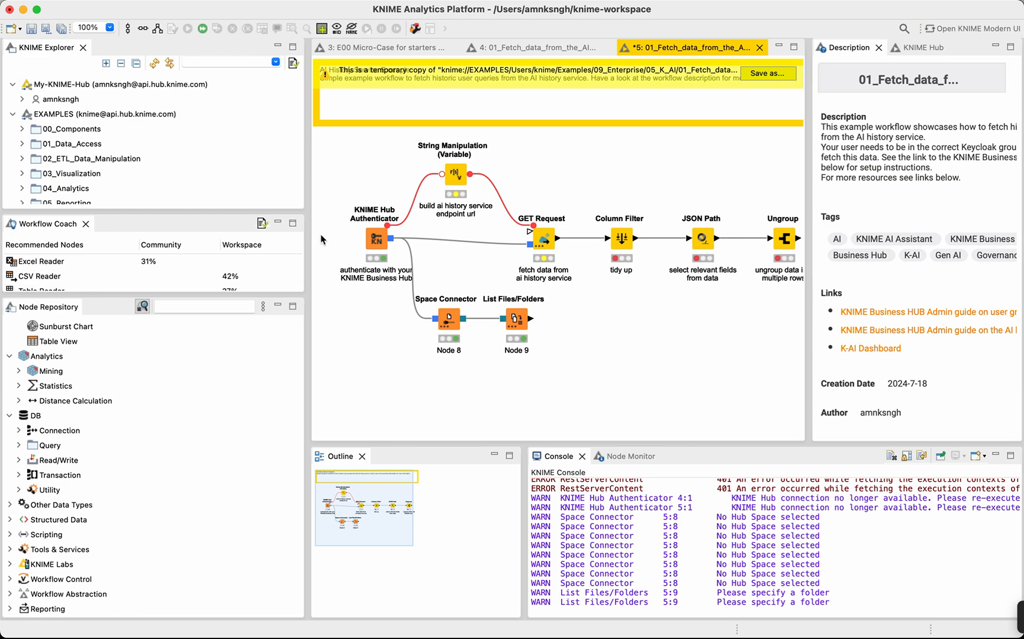
{"action": "left_click_drag", "start_coordinate": [308, 195], "coordinate": [223, 234]}
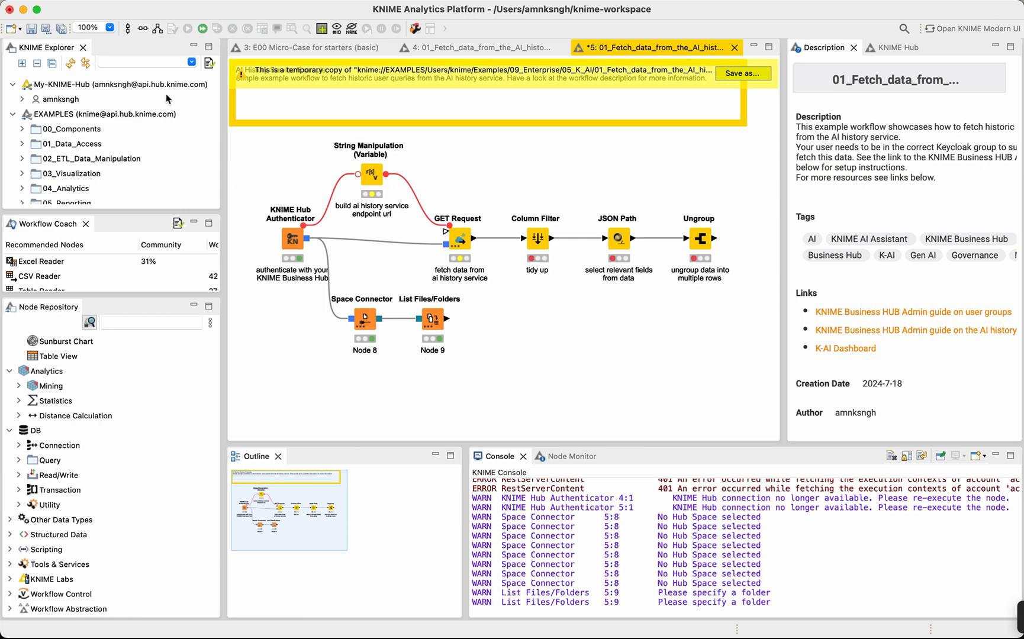
Look through the EXAMPLES folders in the KNIME Explorer.
{"action": "scroll", "coordinate": [76, 134], "scroll_direction": "down", "scroll_amount": 5}
{"action": "scroll", "coordinate": [76, 134], "scroll_direction": "up", "scroll_amount": 5}
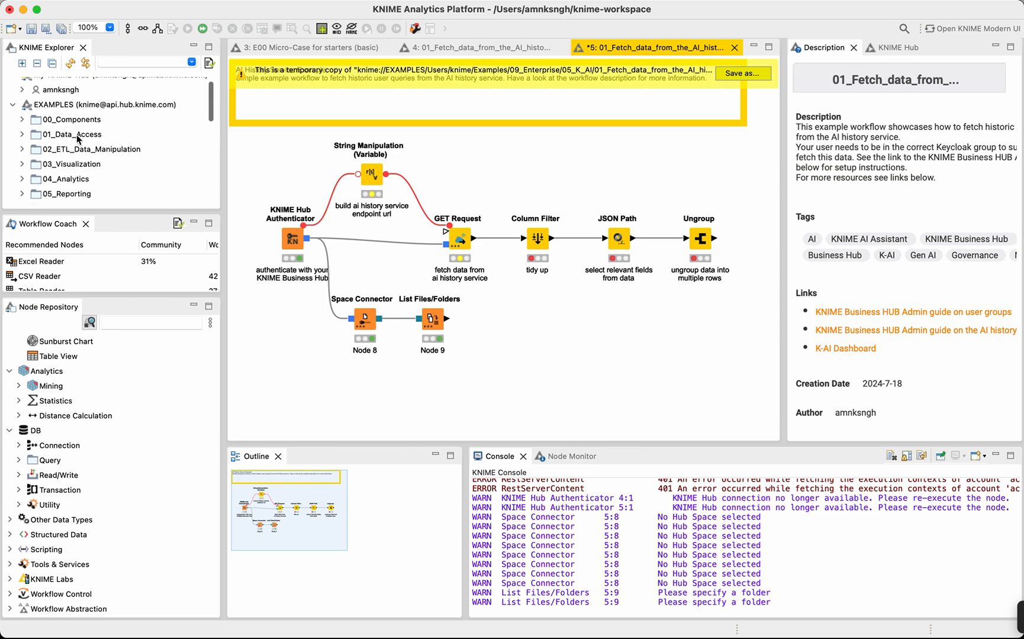
{"action": "scroll", "coordinate": [76, 134], "scroll_direction": "down", "scroll_amount": 5}
{"action": "scroll", "coordinate": [75, 134], "scroll_direction": "up", "scroll_amount": 8}
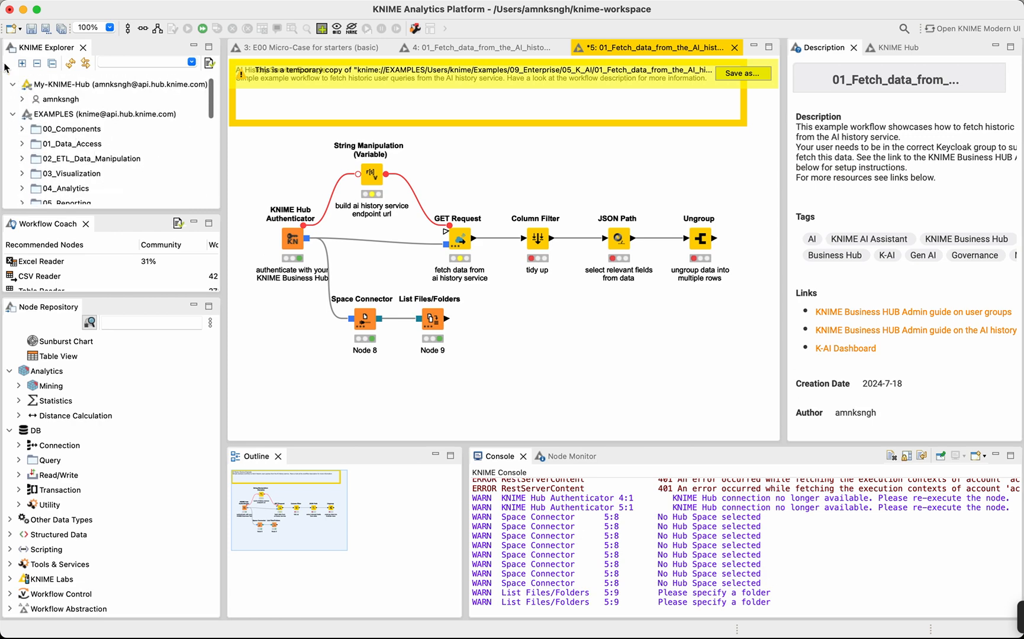
Collapse My-KNIME-Hub in the KNIME Explorer and enlarge the Workflow Coach downward to show more recommended nodes.
{"action": "left_click", "coordinate": [13, 84]}
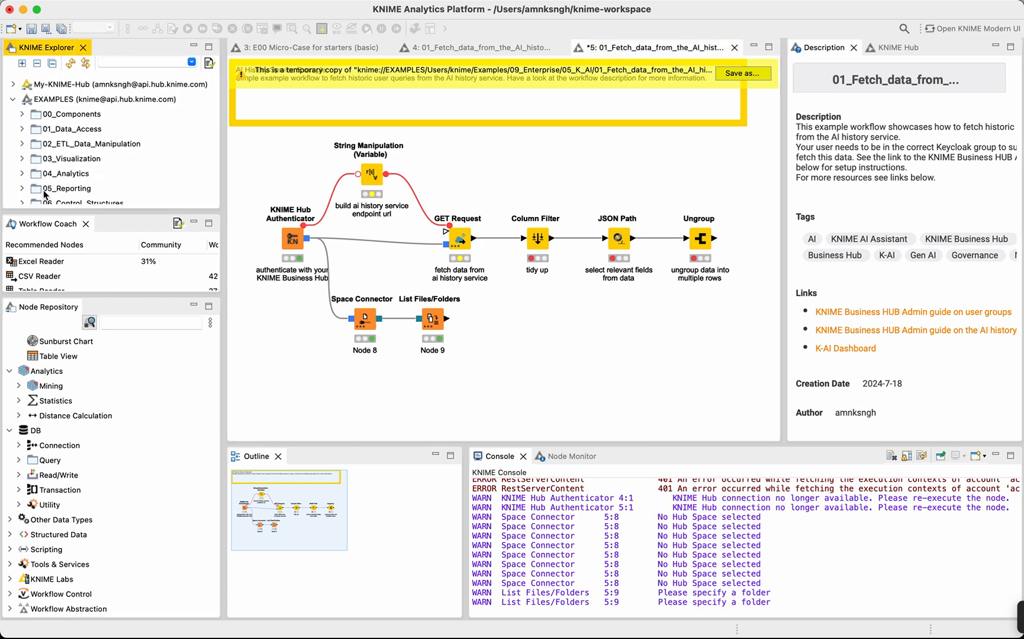
{"action": "scroll", "coordinate": [74, 277], "scroll_direction": "down", "scroll_amount": 3}
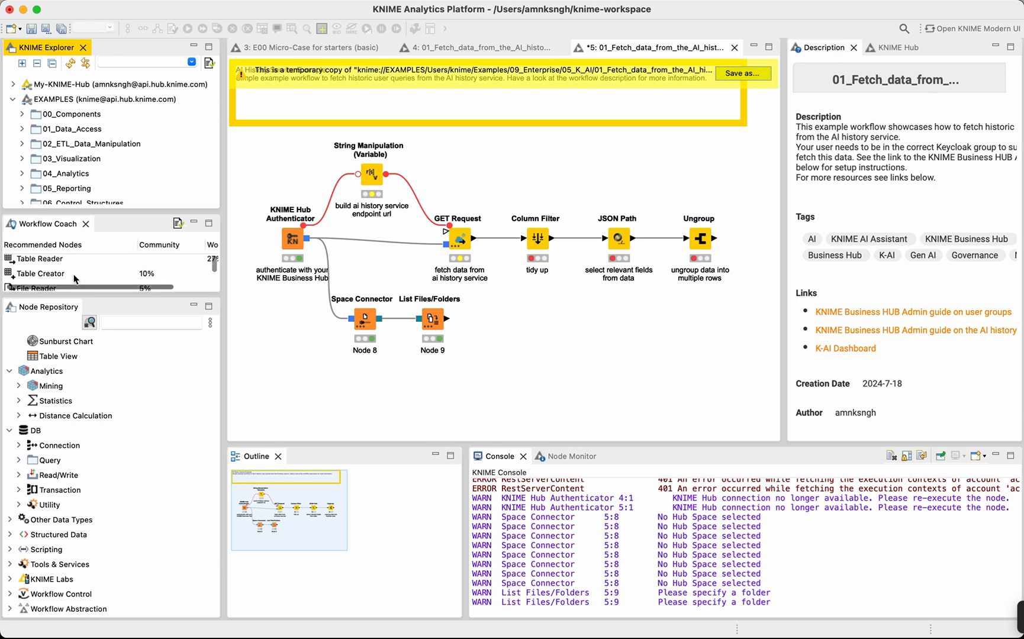
{"action": "left_click_drag", "start_coordinate": [84, 296], "coordinate": [96, 392]}
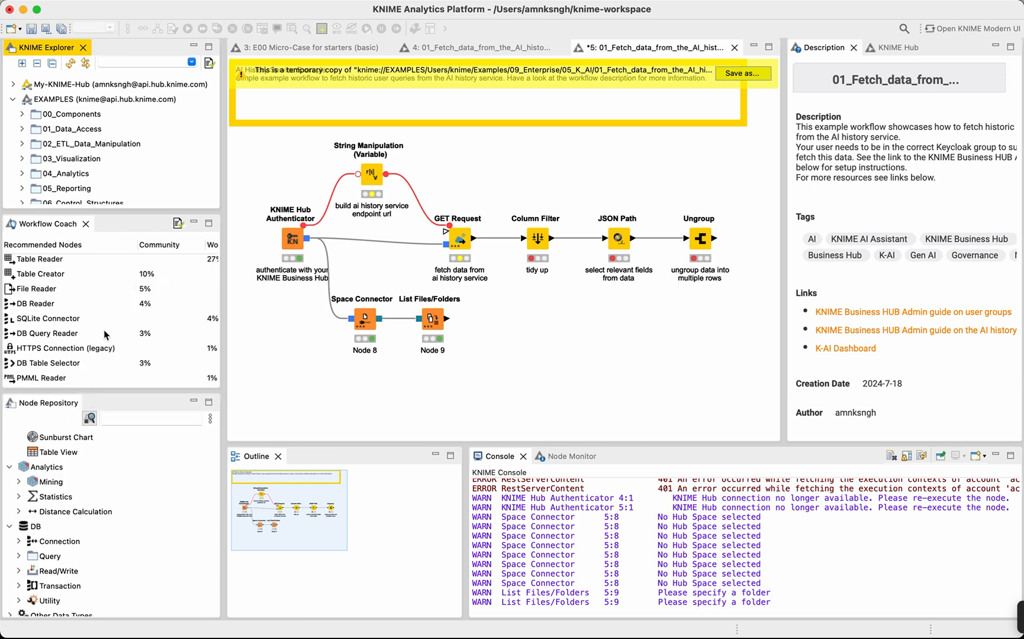
{"action": "scroll", "coordinate": [106, 334], "scroll_direction": "up", "scroll_amount": 2}
{"action": "scroll", "coordinate": [117, 511], "scroll_direction": "down", "scroll_amount": 3}
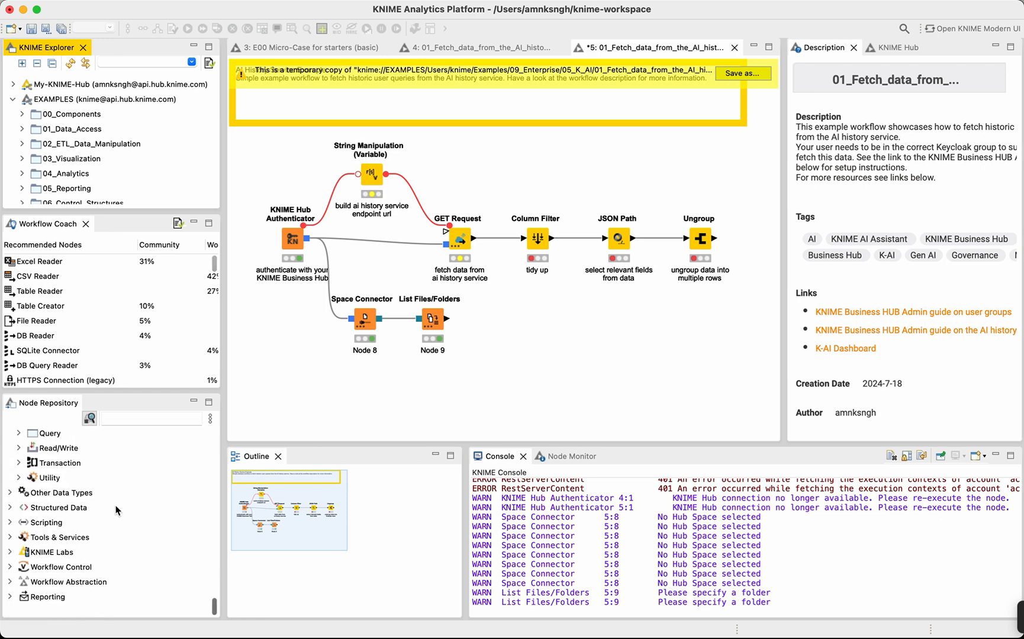
{"action": "scroll", "coordinate": [117, 511], "scroll_direction": "up", "scroll_amount": 8}
Review the open workflow's description, tags and links in the Description view.
{"action": "scroll", "coordinate": [892, 197], "scroll_direction": "down", "scroll_amount": 2}
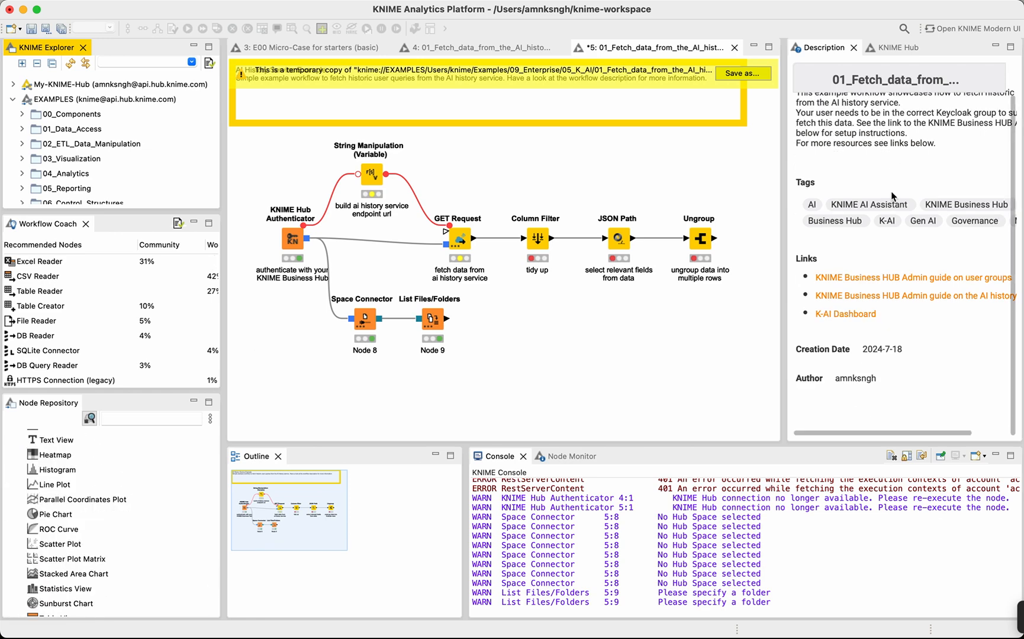
{"action": "scroll", "coordinate": [892, 196], "scroll_direction": "up", "scroll_amount": 2}
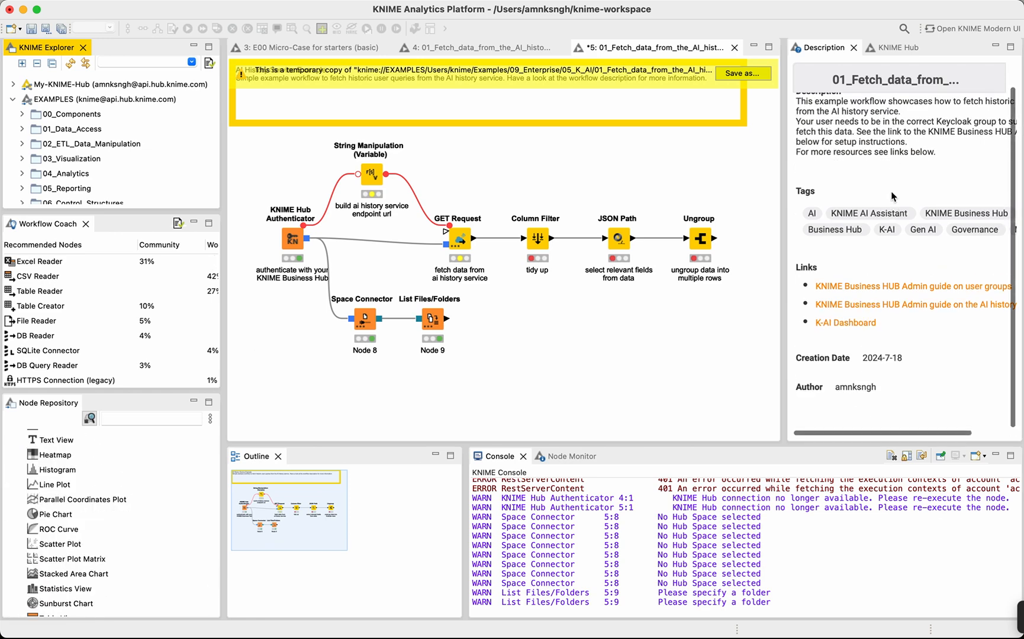
{"action": "left_click", "coordinate": [810, 47]}
{"action": "left_click", "coordinate": [571, 340]}
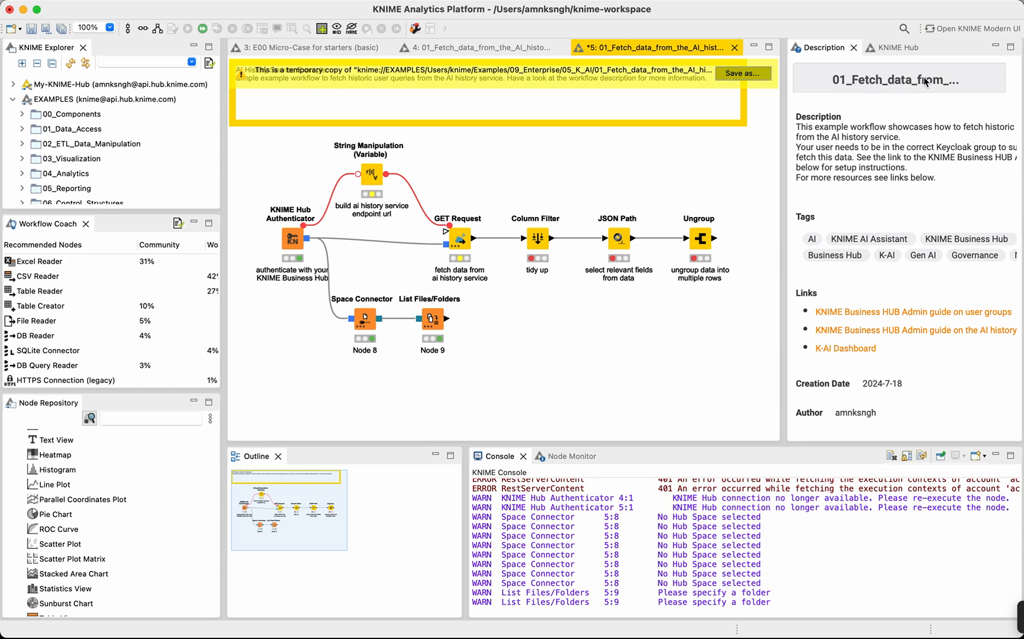
{"action": "scroll", "coordinate": [876, 185], "scroll_direction": "down", "scroll_amount": 1}
{"action": "scroll", "coordinate": [876, 185], "scroll_direction": "up", "scroll_amount": 1}
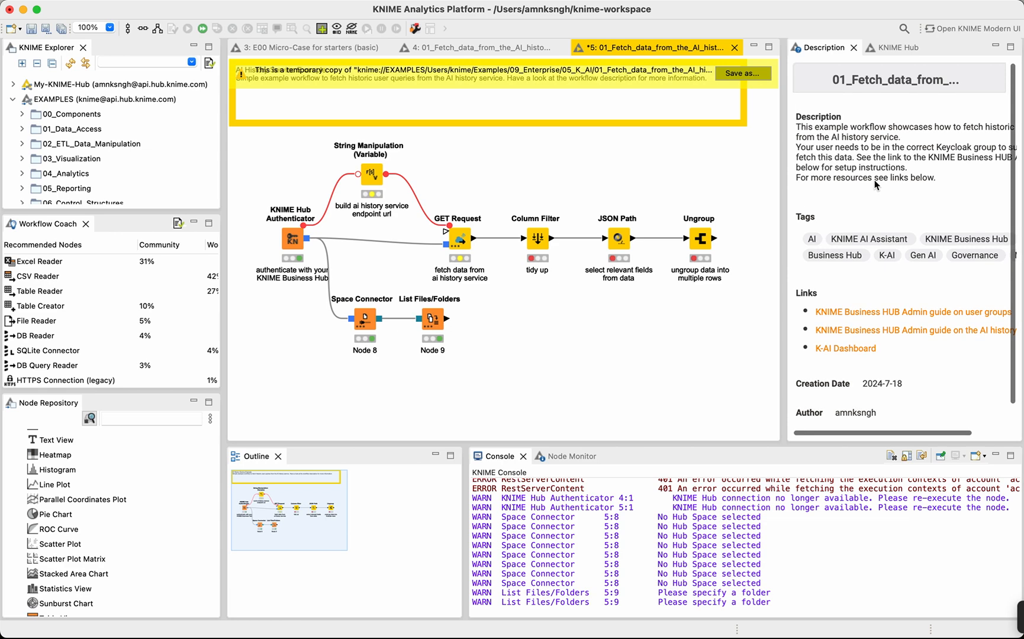
Read the descriptions of the KNIME Hub Authenticator, JSON Path and Column Filter nodes, ending with no node selected.
{"action": "left_click", "coordinate": [291, 241]}
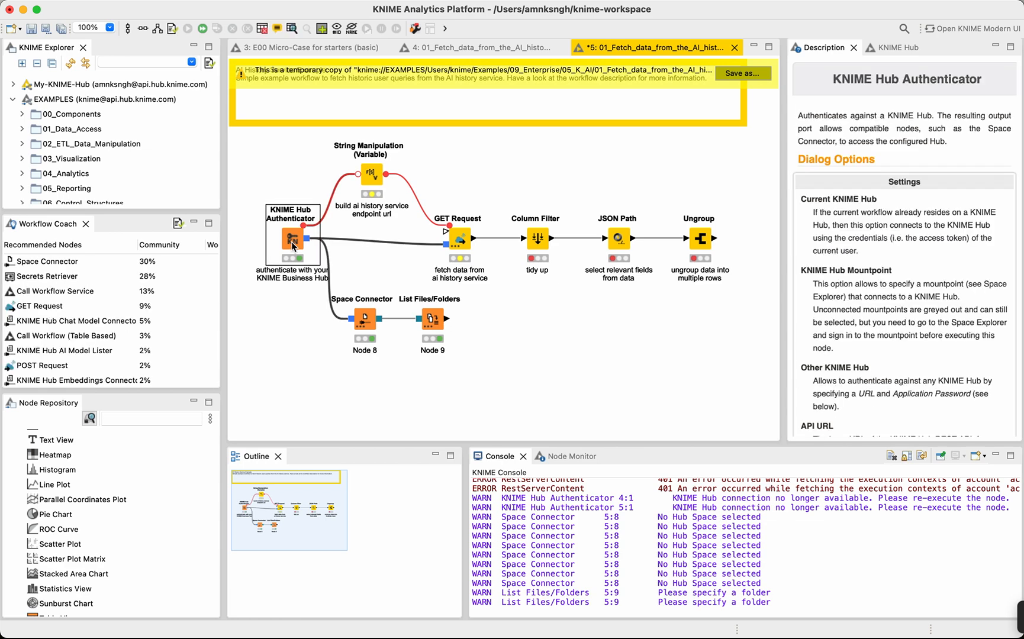
{"action": "scroll", "coordinate": [862, 142], "scroll_direction": "down", "scroll_amount": 1}
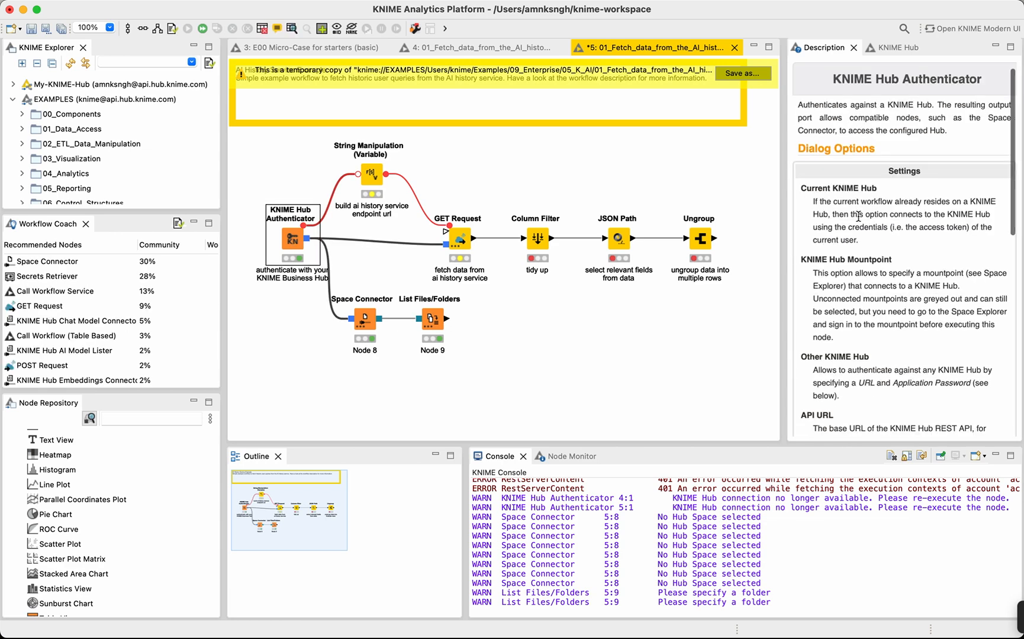
{"action": "scroll", "coordinate": [863, 143], "scroll_direction": "up", "scroll_amount": 1}
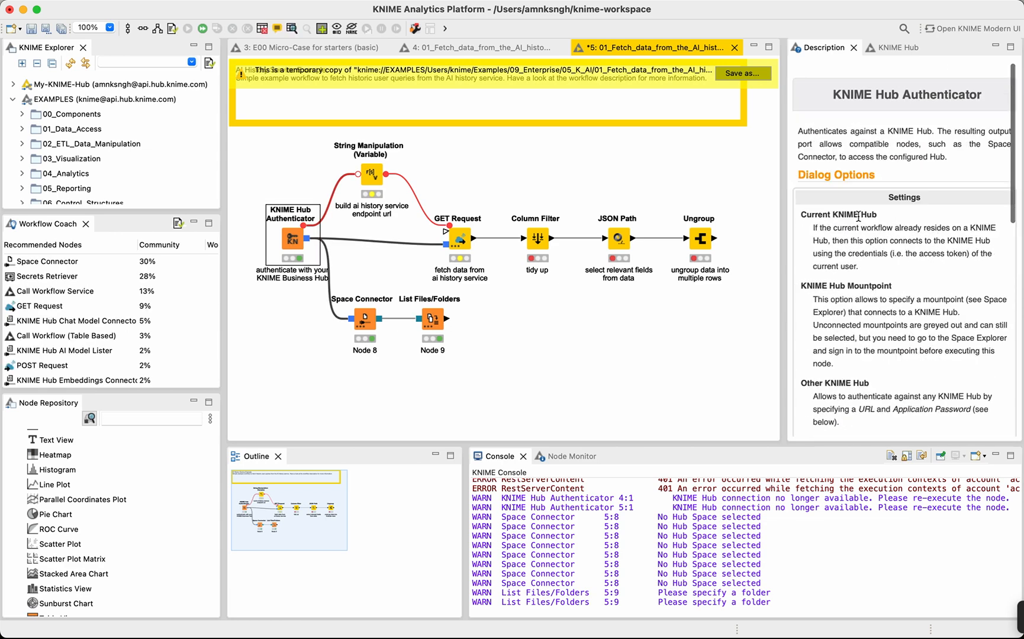
{"action": "left_click", "coordinate": [628, 243]}
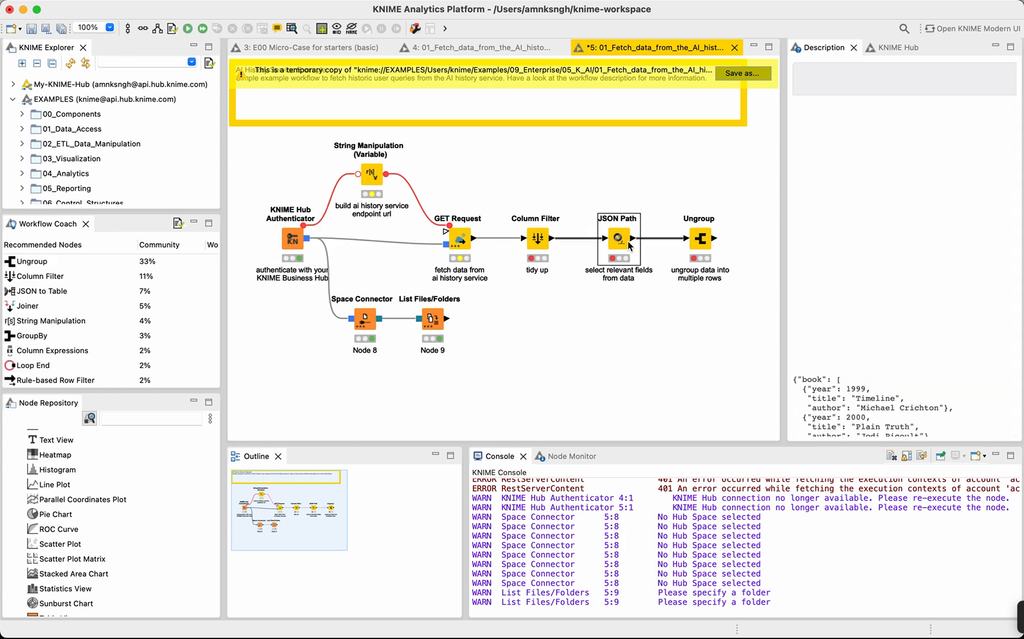
{"action": "left_click", "coordinate": [534, 243]}
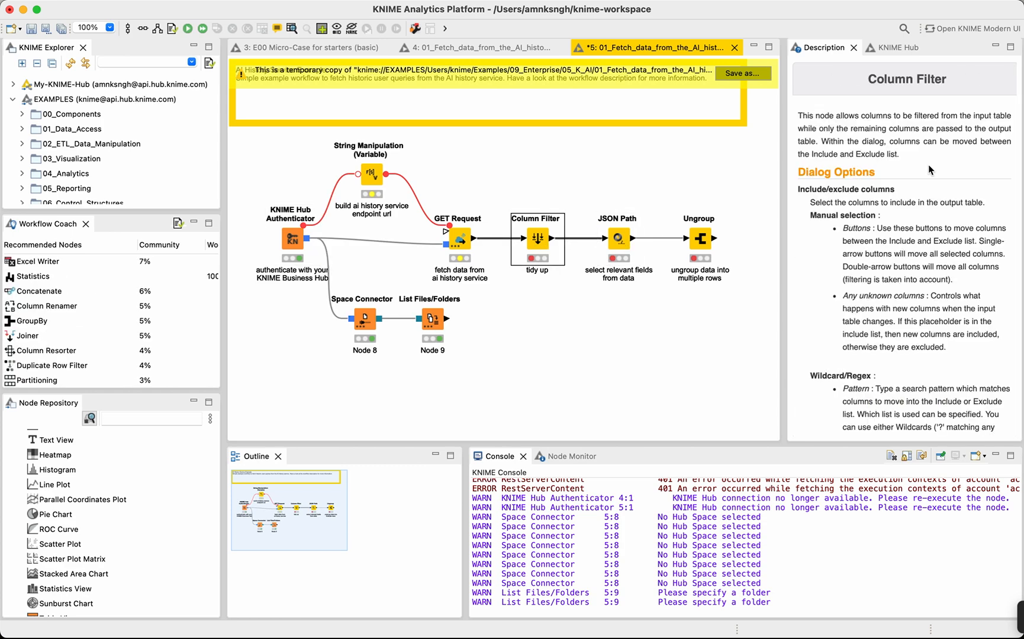
{"action": "left_click", "coordinate": [742, 151]}
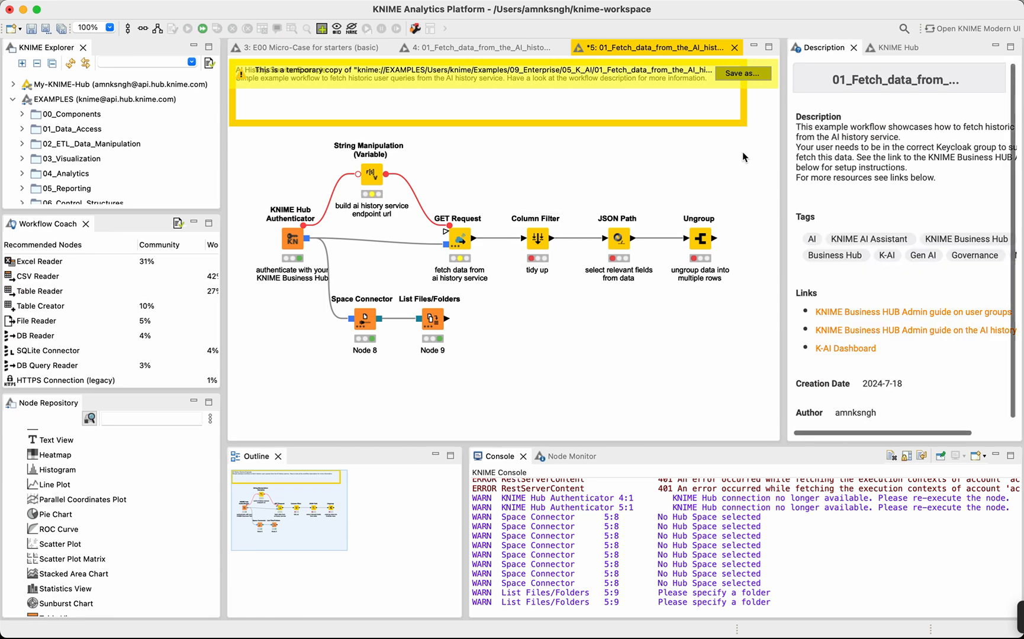
Open the KNIME Hub view and look over the Community Hub start page, including recent searches and the curated collections.
{"action": "left_click", "coordinate": [905, 47]}
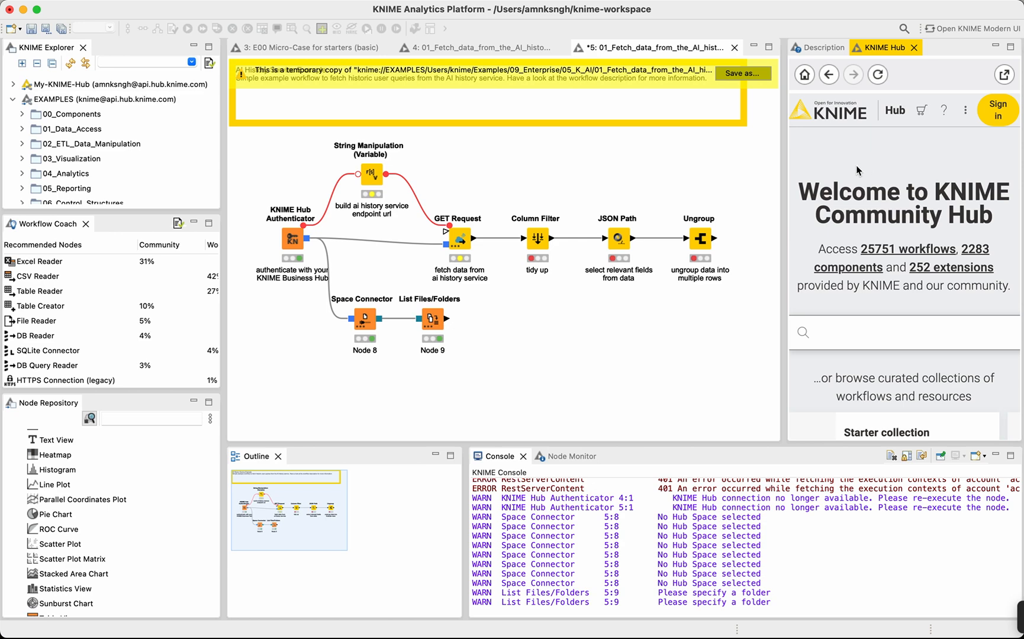
{"action": "scroll", "coordinate": [843, 222], "scroll_direction": "down", "scroll_amount": 2}
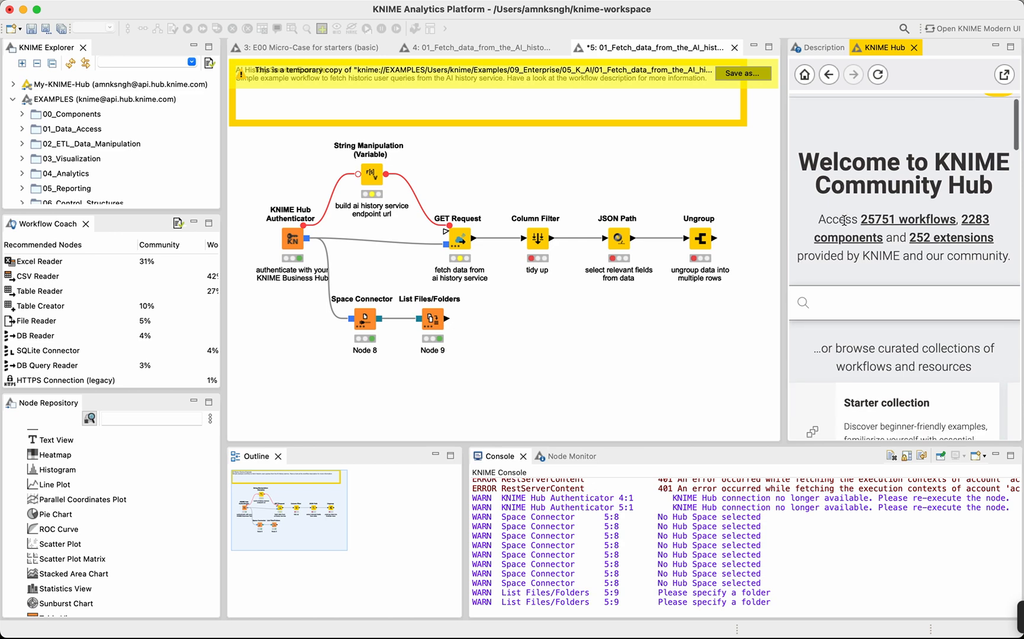
{"action": "left_click", "coordinate": [831, 278]}
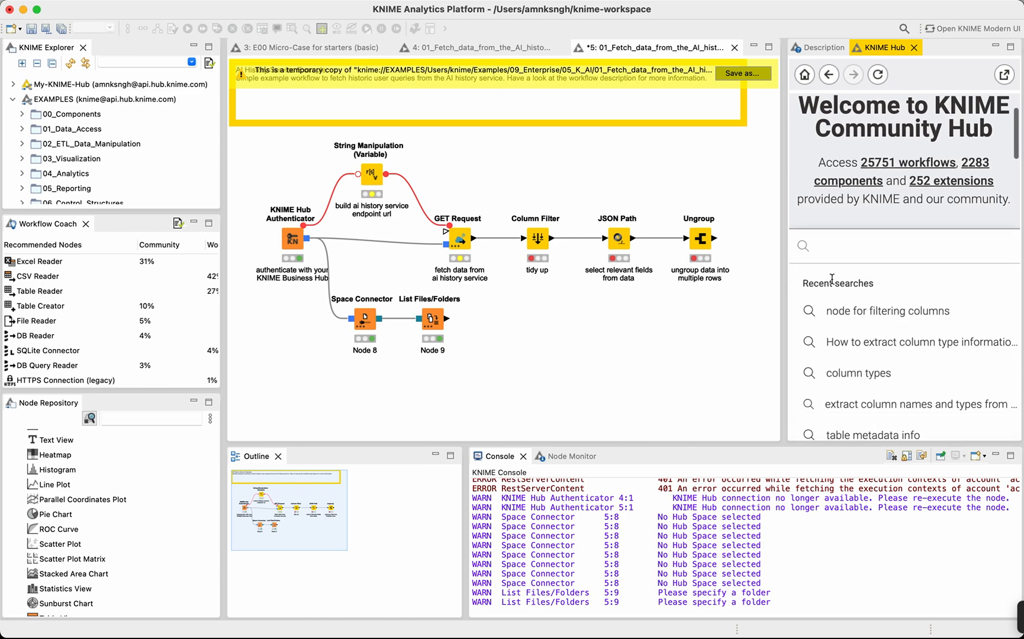
{"action": "scroll", "coordinate": [831, 279], "scroll_direction": "down", "scroll_amount": 5}
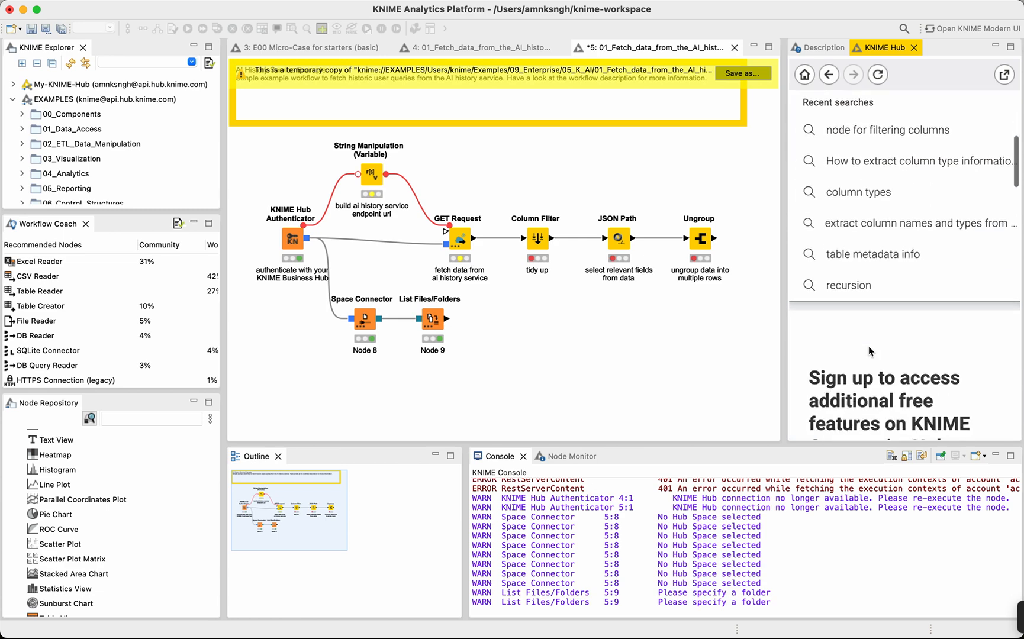
{"action": "scroll", "coordinate": [864, 417], "scroll_direction": "up", "scroll_amount": 8}
{"action": "scroll", "coordinate": [923, 314], "scroll_direction": "down", "scroll_amount": 3}
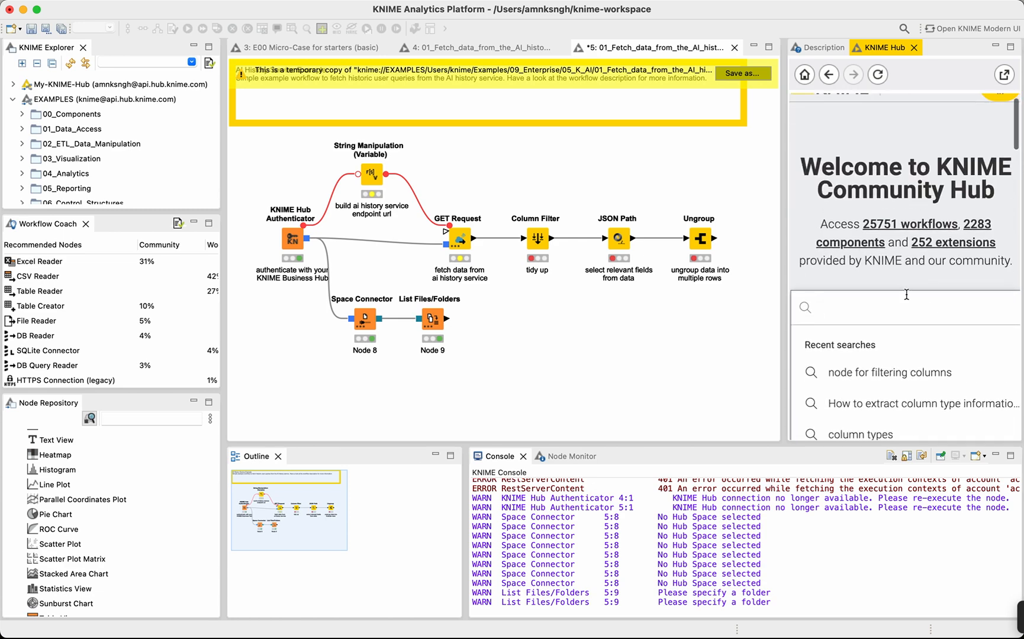
{"action": "scroll", "coordinate": [893, 283], "scroll_direction": "down", "scroll_amount": 5}
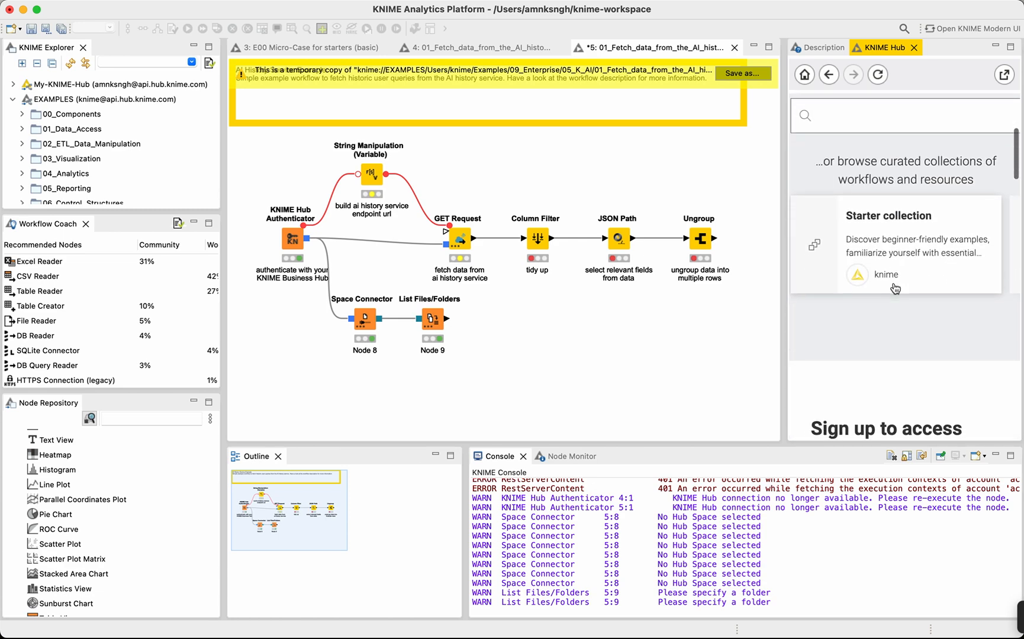
{"action": "scroll", "coordinate": [895, 288], "scroll_direction": "up", "scroll_amount": 2}
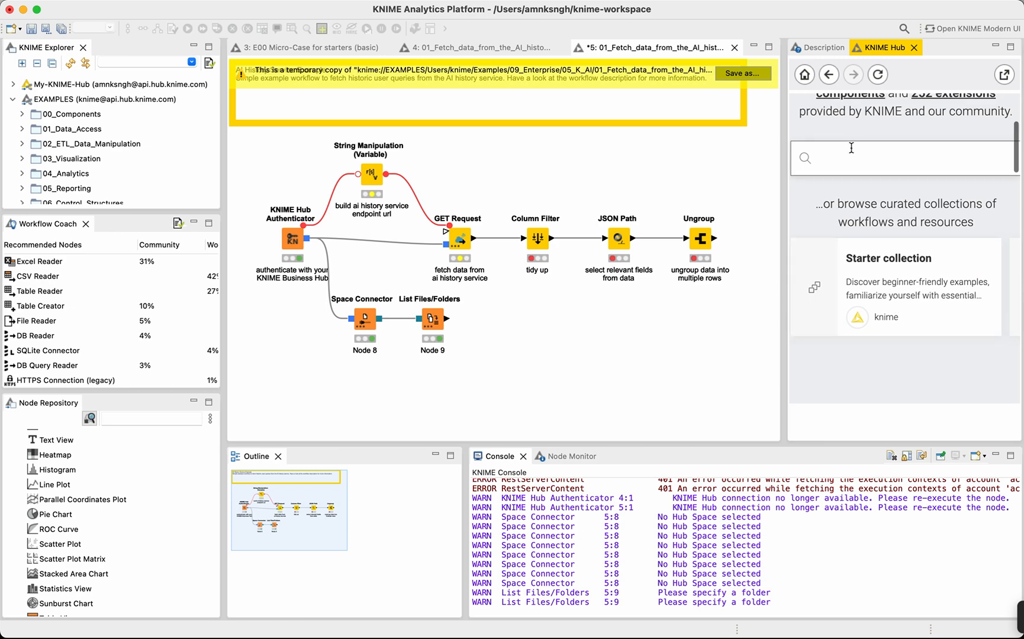
Search the KNIME Community Hub for "python script".
{"action": "left_click", "coordinate": [850, 161]}
{"action": "type", "text": "python scru"}
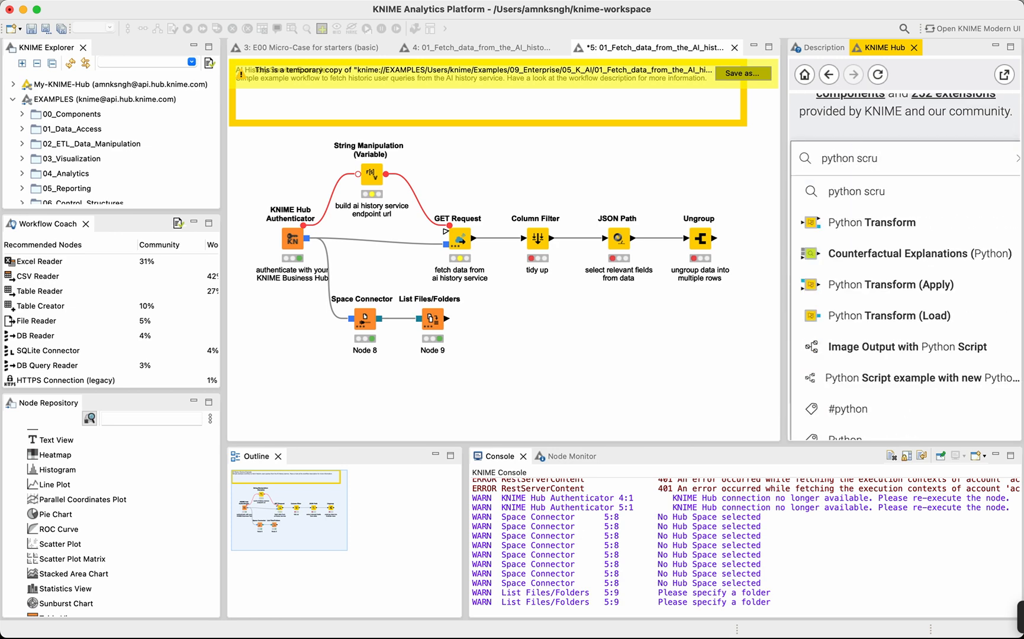
{"action": "key", "text": "BackSpace"}
{"action": "key", "text": "BackSpace"}
{"action": "type", "text": "ript"}
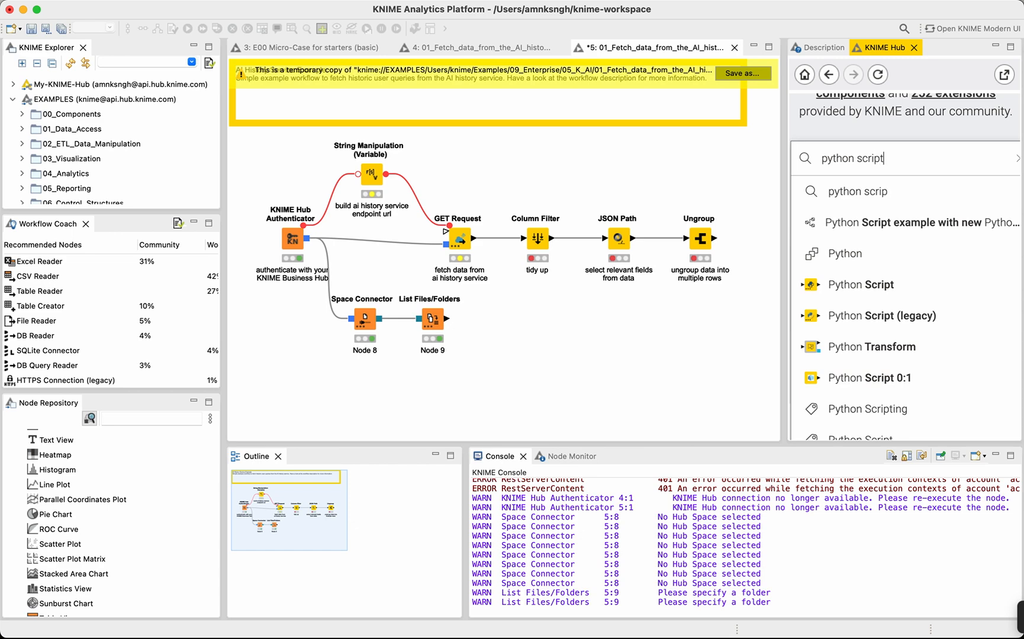
{"action": "key", "text": "Return"}
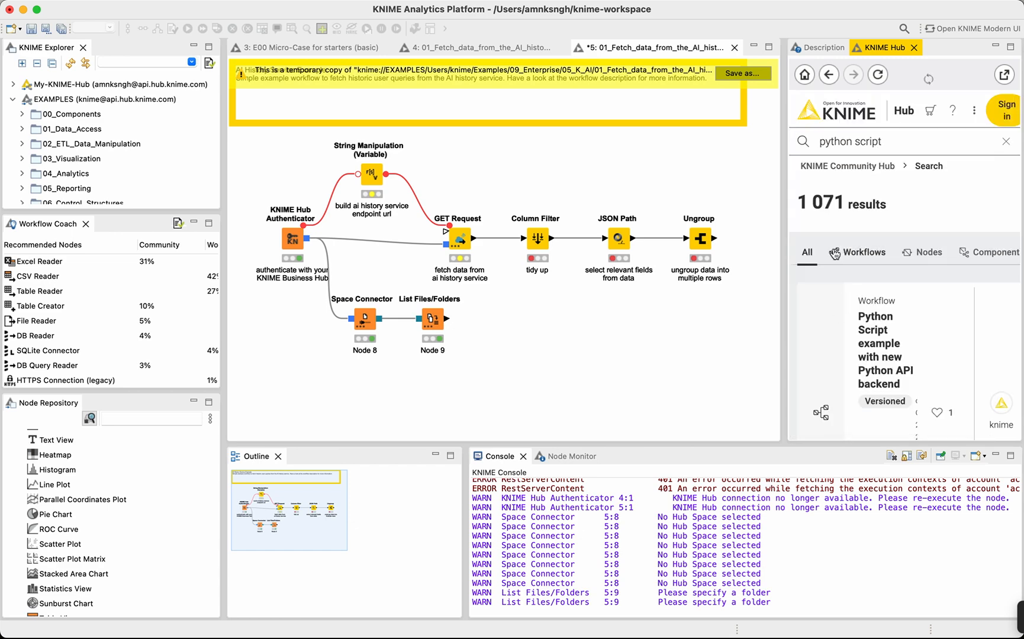
Limit the Hub search results to workflows and look through them.
{"action": "scroll", "coordinate": [846, 302], "scroll_direction": "down", "scroll_amount": 3}
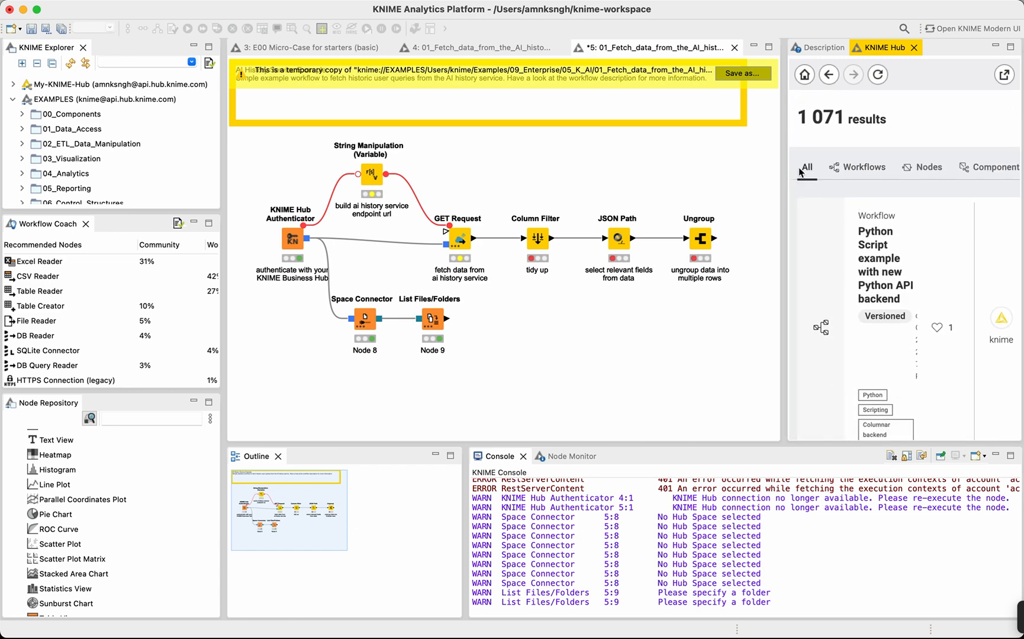
{"action": "left_click", "coordinate": [856, 173]}
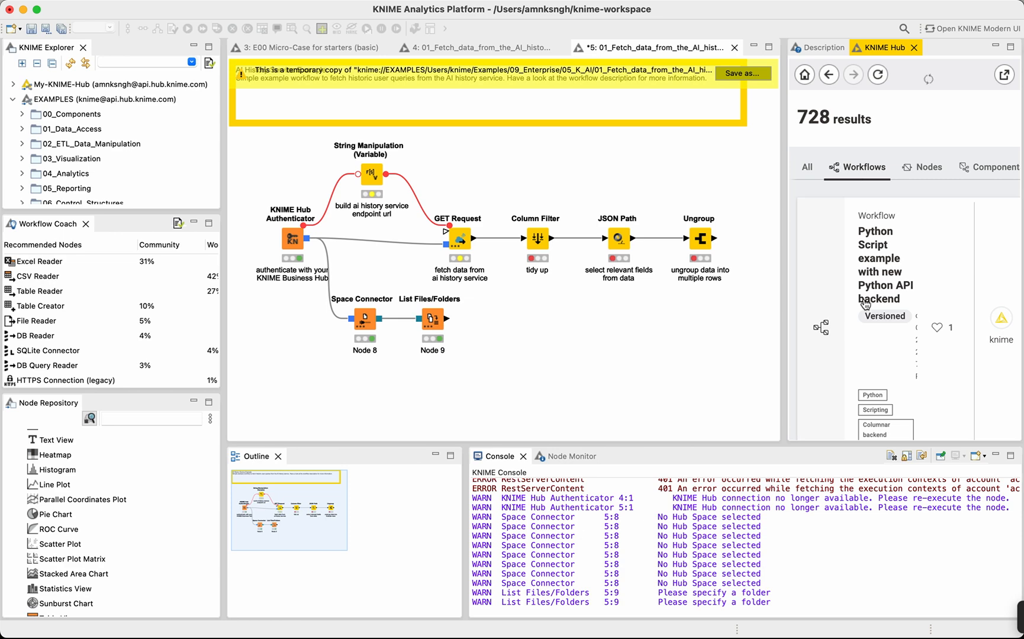
{"action": "scroll", "coordinate": [857, 177], "scroll_direction": "down", "scroll_amount": 3}
{"action": "scroll", "coordinate": [864, 207], "scroll_direction": "up", "scroll_amount": 5}
{"action": "scroll", "coordinate": [874, 235], "scroll_direction": "right", "scroll_amount": 1}
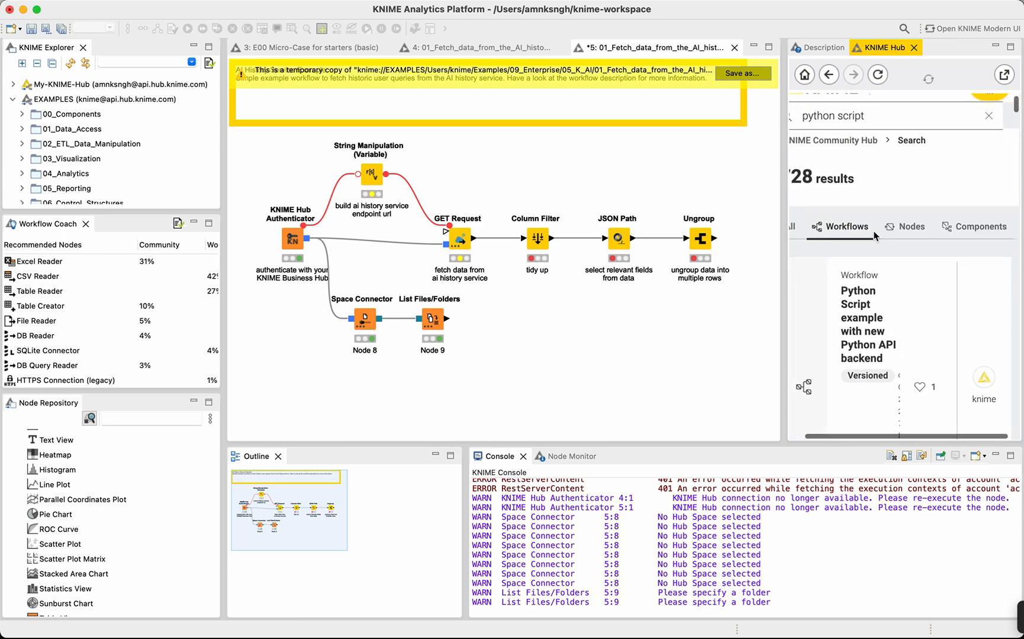
Switch the Hub search results to nodes and browse the Python Script node entries.
{"action": "left_click", "coordinate": [906, 226]}
{"action": "scroll", "coordinate": [907, 227], "scroll_direction": "down", "scroll_amount": 3}
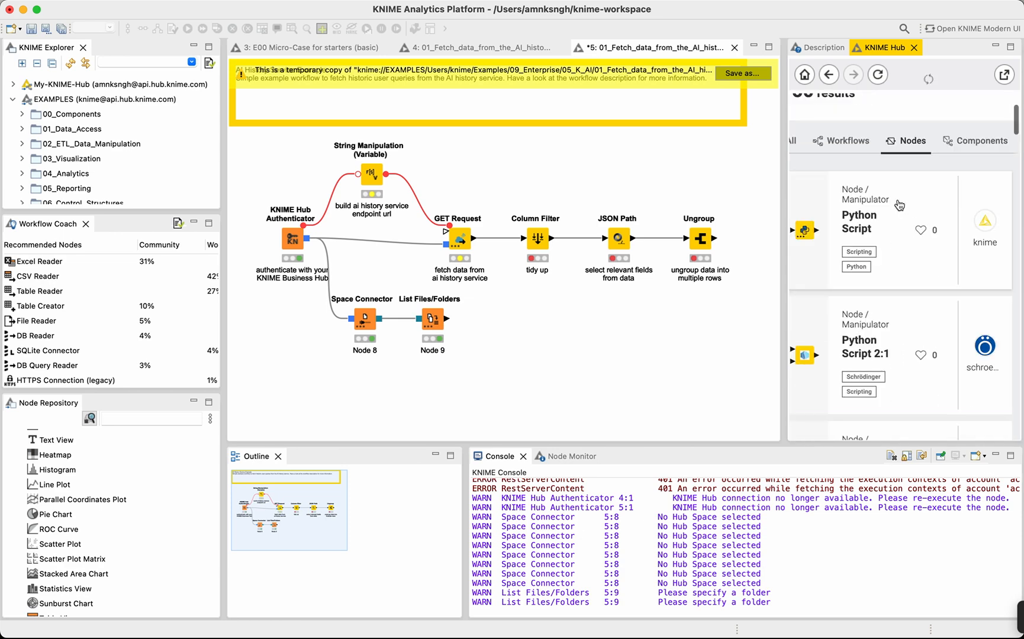
{"action": "scroll", "coordinate": [877, 273], "scroll_direction": "down", "scroll_amount": 5}
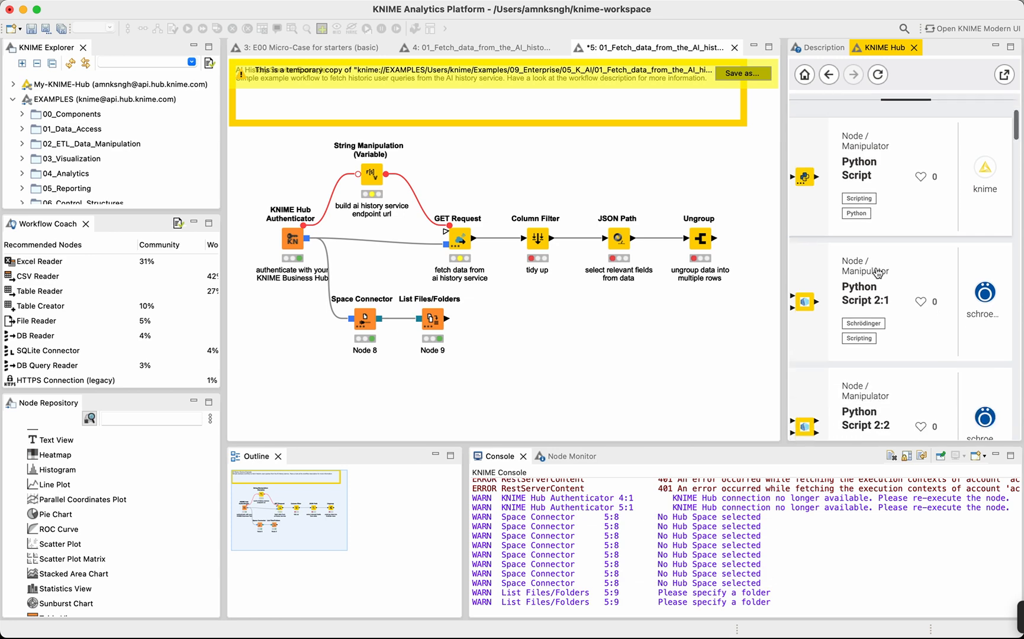
{"action": "scroll", "coordinate": [906, 334], "scroll_direction": "down", "scroll_amount": 10}
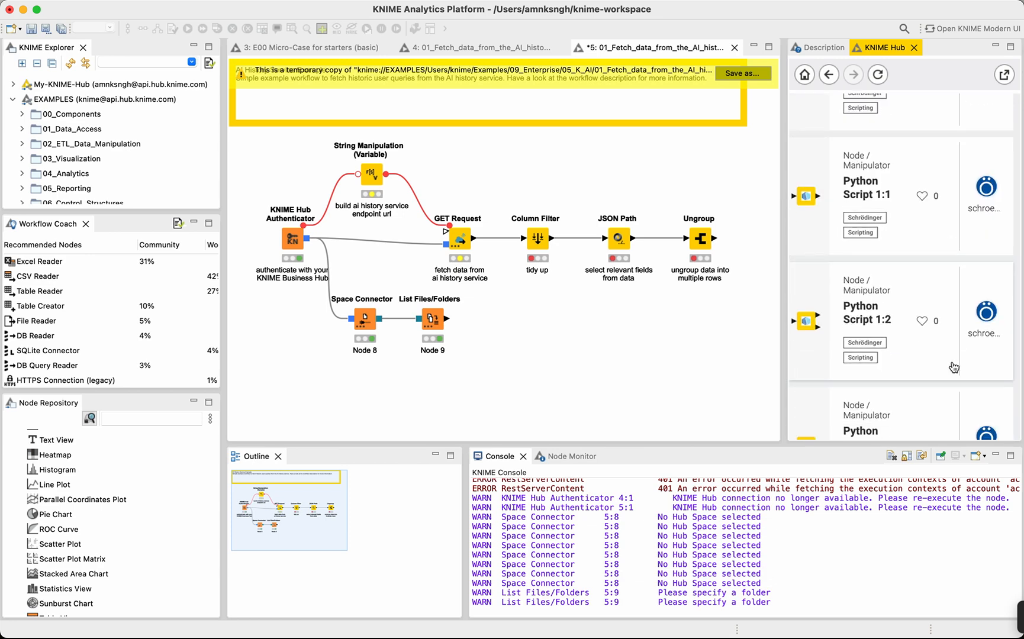
{"action": "scroll", "coordinate": [949, 229], "scroll_direction": "up", "scroll_amount": 15}
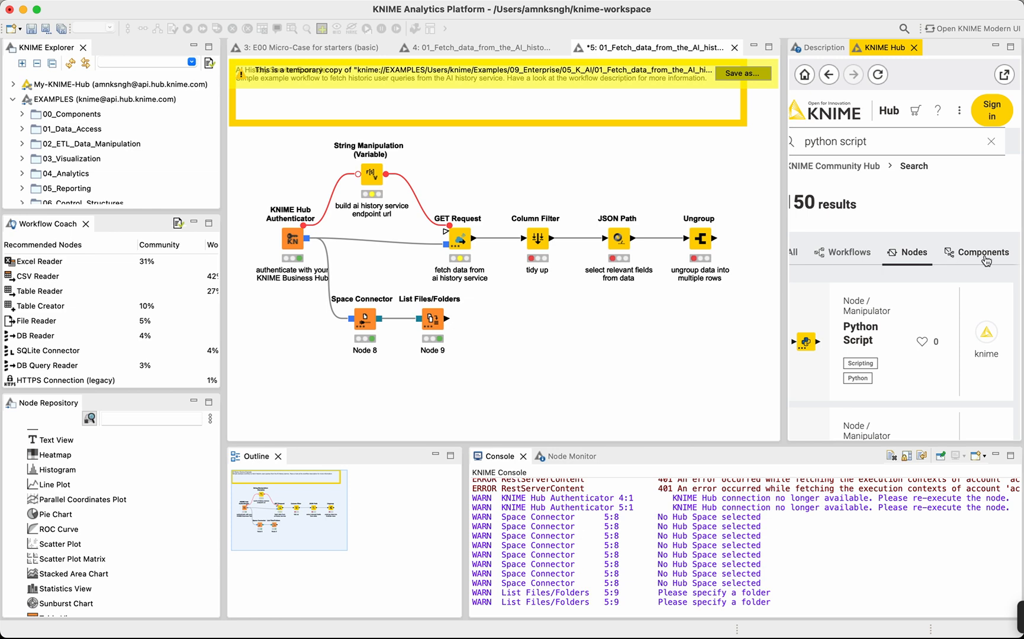
Switch the Hub search results to components and browse the listed entries.
{"action": "left_click", "coordinate": [947, 259]}
{"action": "scroll", "coordinate": [966, 217], "scroll_direction": "down", "scroll_amount": 3}
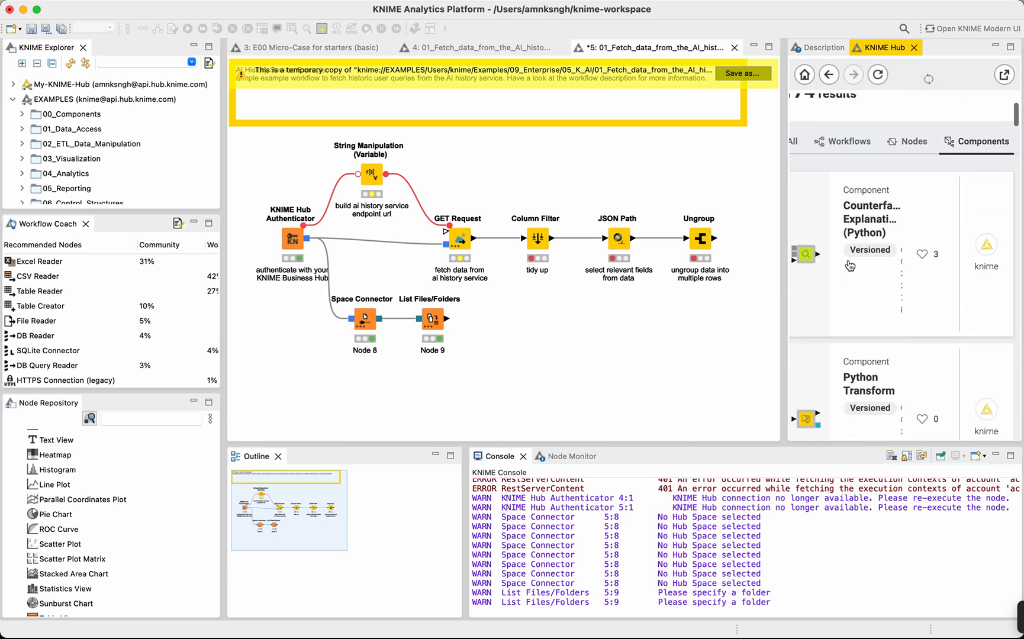
{"action": "scroll", "coordinate": [871, 318], "scroll_direction": "down", "scroll_amount": 6}
{"action": "scroll", "coordinate": [871, 317], "scroll_direction": "down", "scroll_amount": 10}
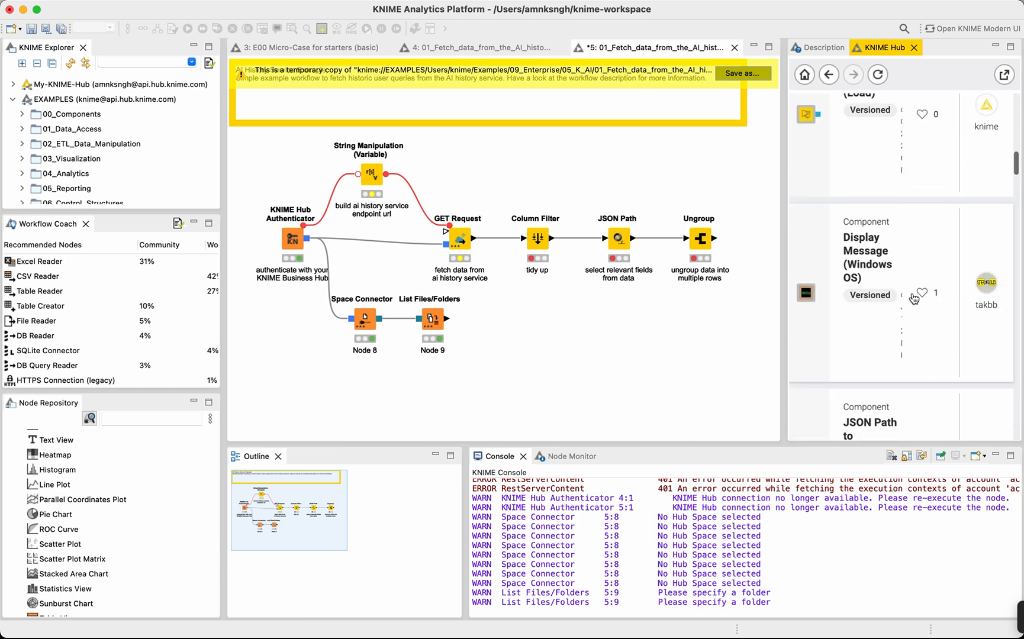
{"action": "scroll", "coordinate": [897, 299], "scroll_direction": "down", "scroll_amount": 5}
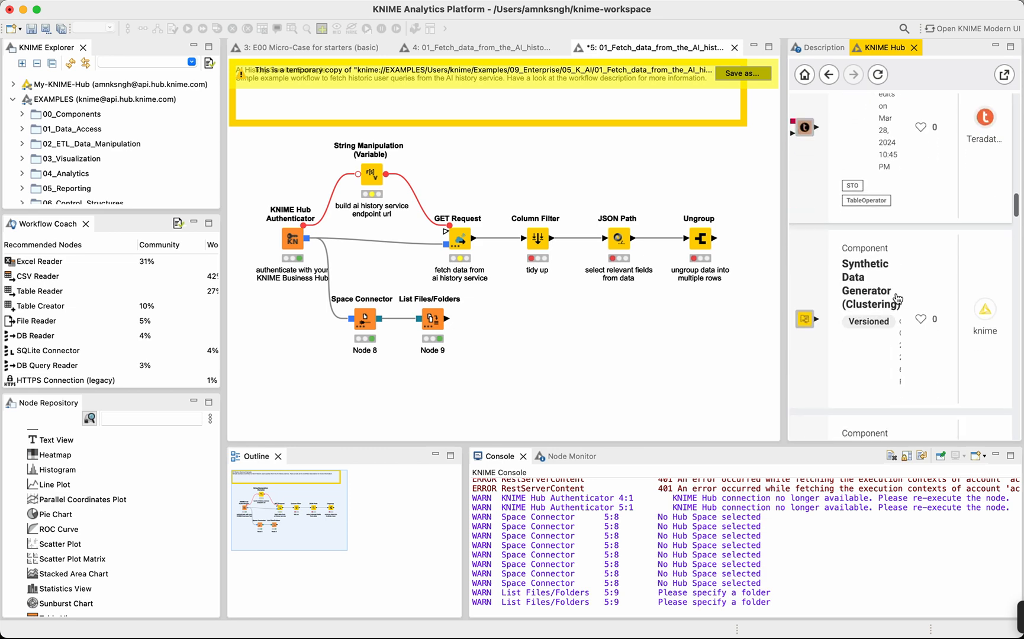
{"action": "scroll", "coordinate": [898, 298], "scroll_direction": "up", "scroll_amount": 20}
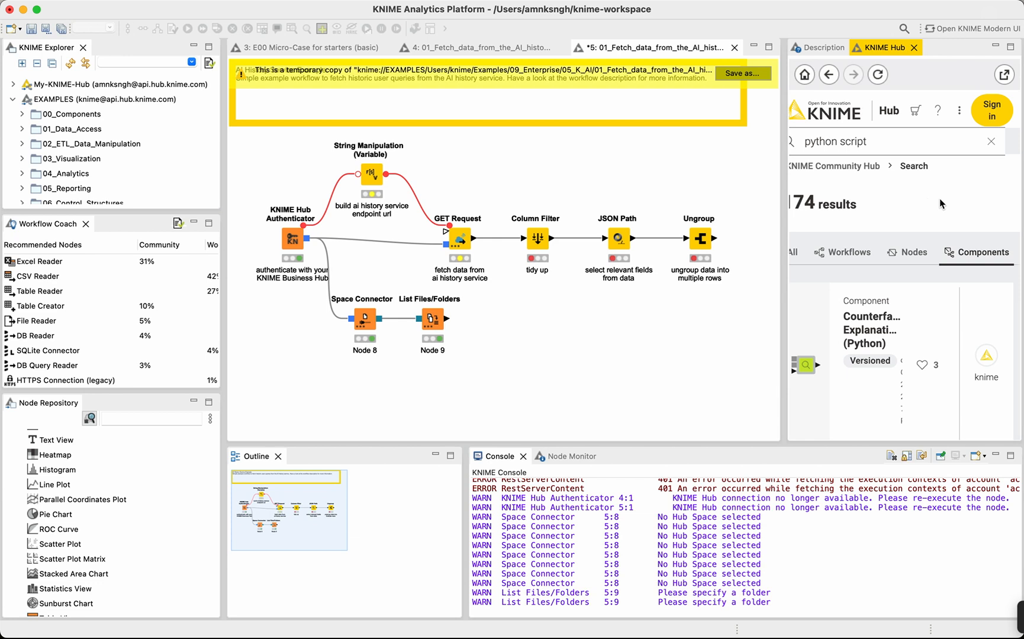
Show all result types for the Hub search and clear the "python script" search term.
{"action": "scroll", "coordinate": [840, 243], "scroll_direction": "left", "scroll_amount": 3}
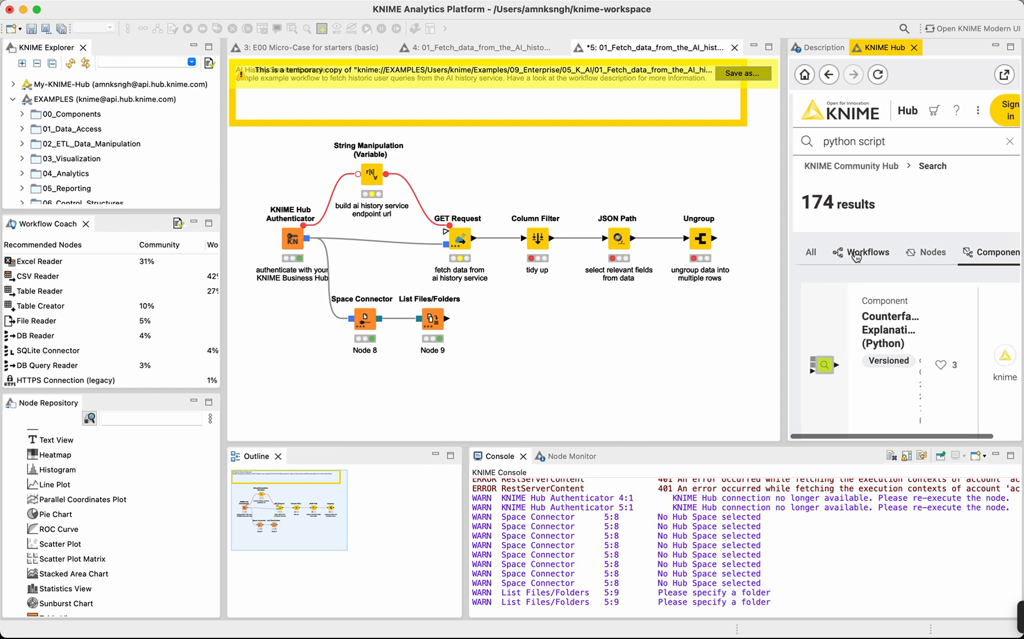
{"action": "left_click", "coordinate": [818, 252]}
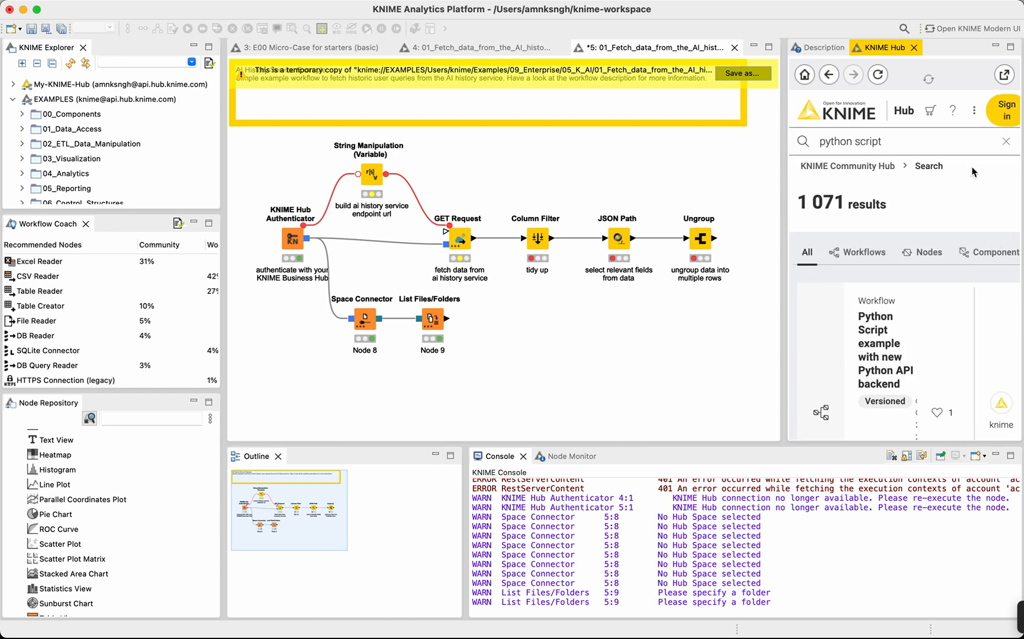
{"action": "left_click", "coordinate": [1005, 141]}
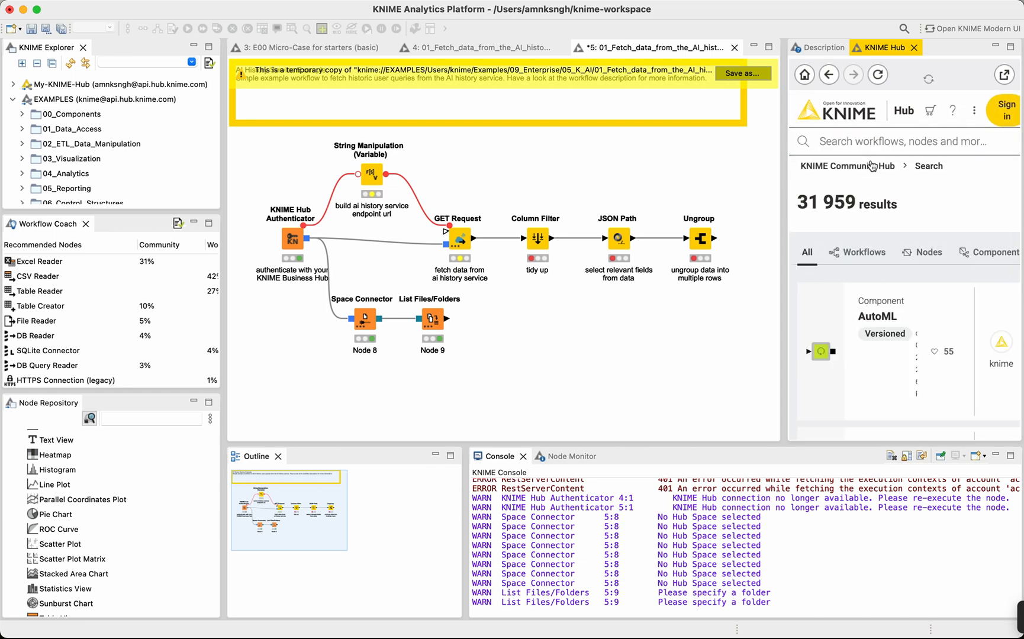
Open the KNIME home page in the embedded Hub view and accept its cookie settings.
{"action": "left_click", "coordinate": [821, 127]}
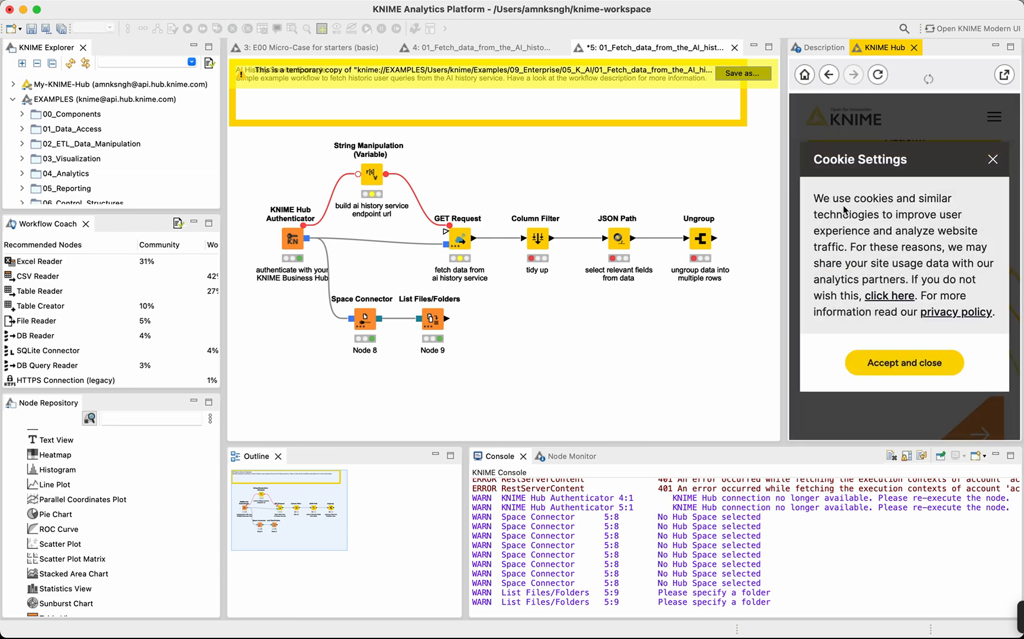
{"action": "left_click", "coordinate": [909, 373]}
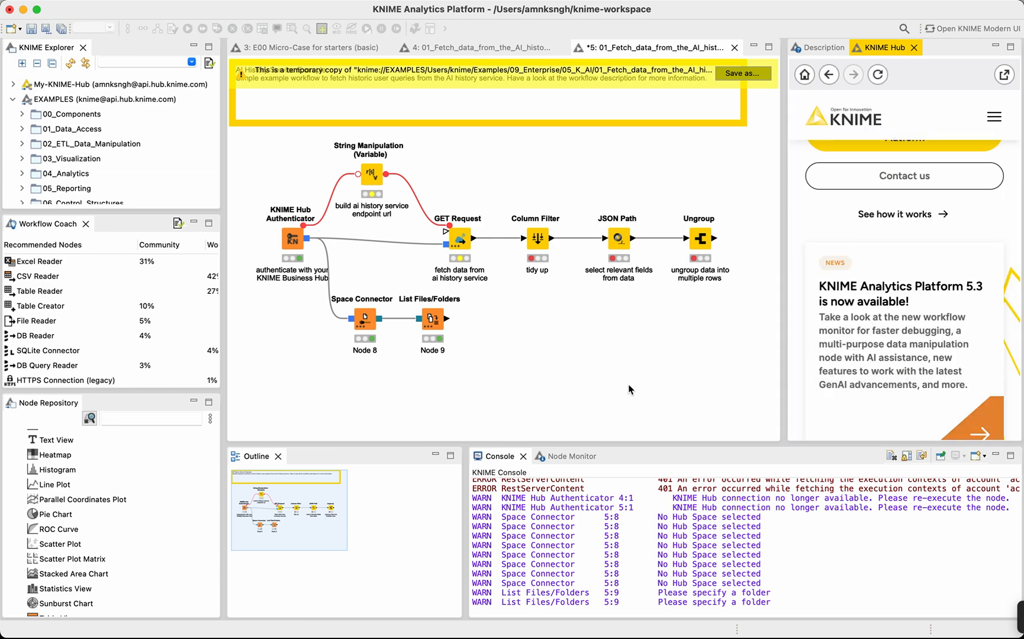
{"action": "left_click", "coordinate": [629, 386]}
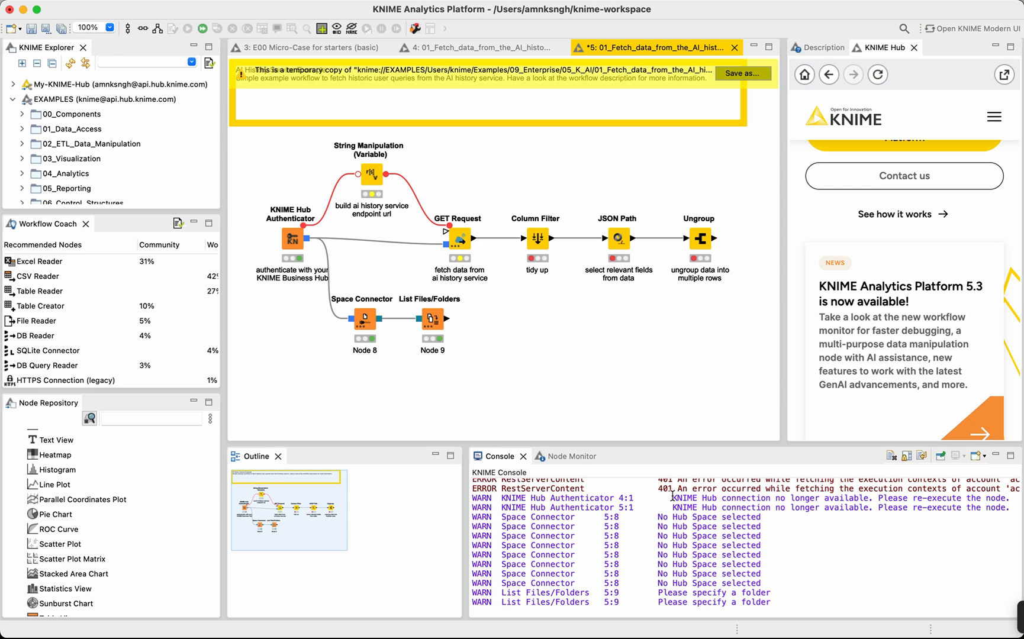
Move the visible area across the workflow using the Outline overview.
{"action": "left_click", "coordinate": [391, 503]}
{"action": "left_click_drag", "start_coordinate": [348, 518], "coordinate": [264, 508]}
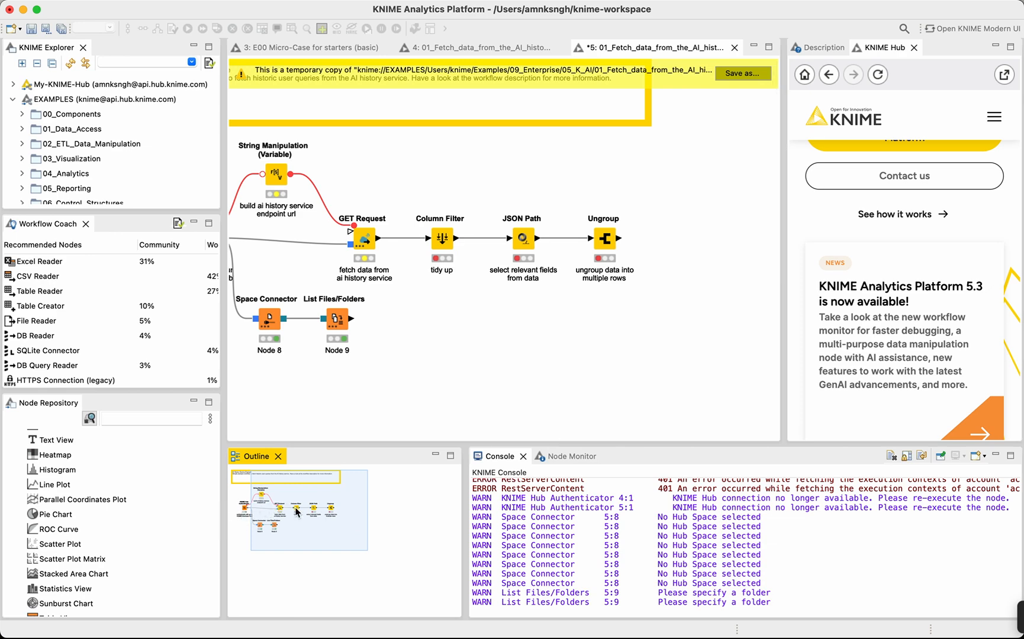
{"action": "left_click_drag", "start_coordinate": [297, 513], "coordinate": [278, 514]}
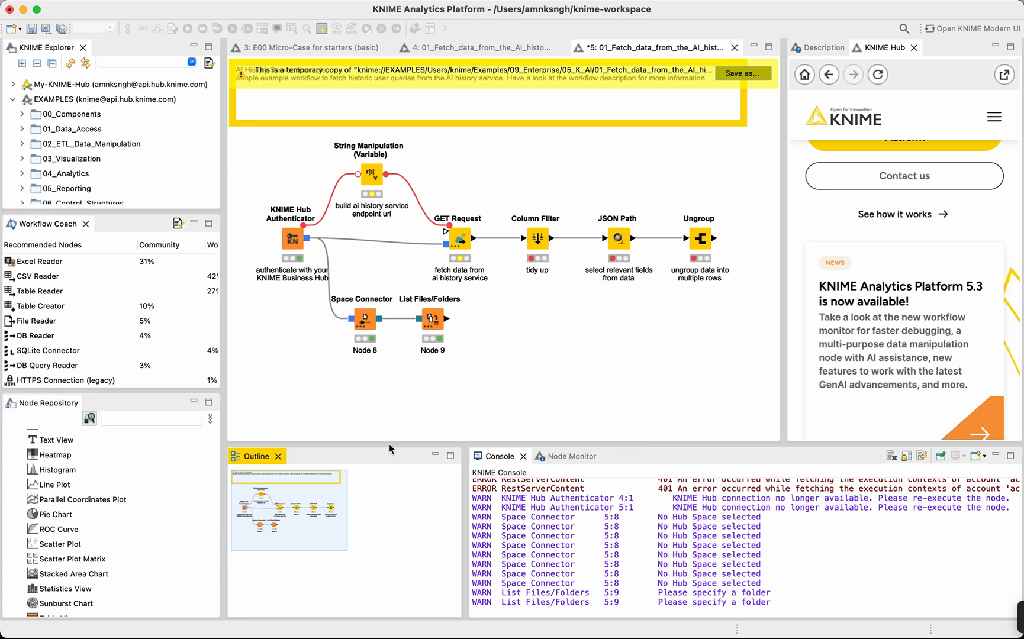
{"action": "left_click_drag", "start_coordinate": [271, 504], "coordinate": [329, 489]}
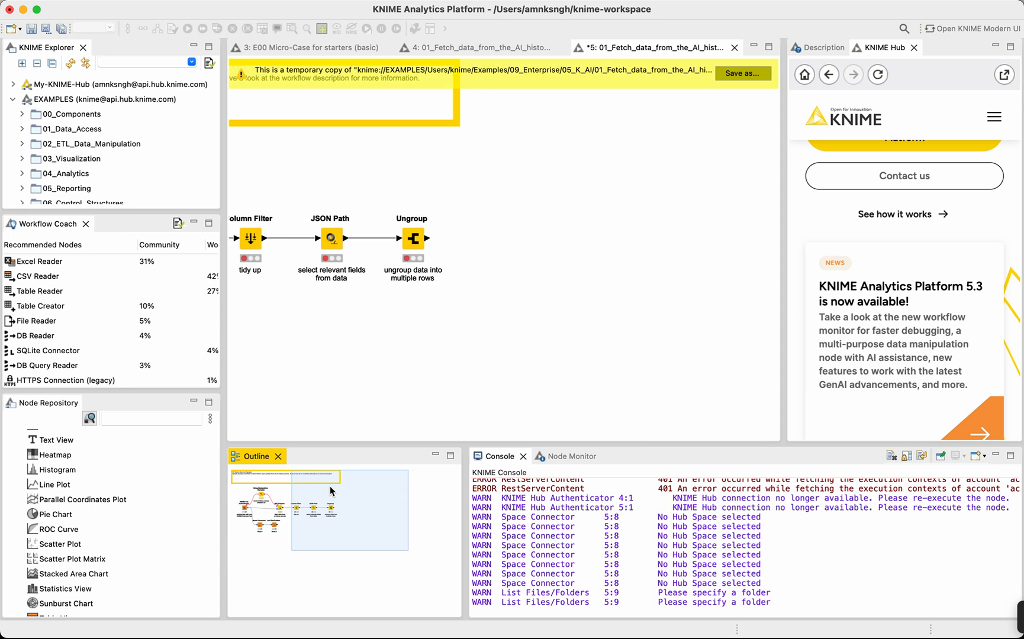
Review the warning and error messages logged in the KNIME Console.
{"action": "scroll", "coordinate": [613, 536], "scroll_direction": "right", "scroll_amount": 3}
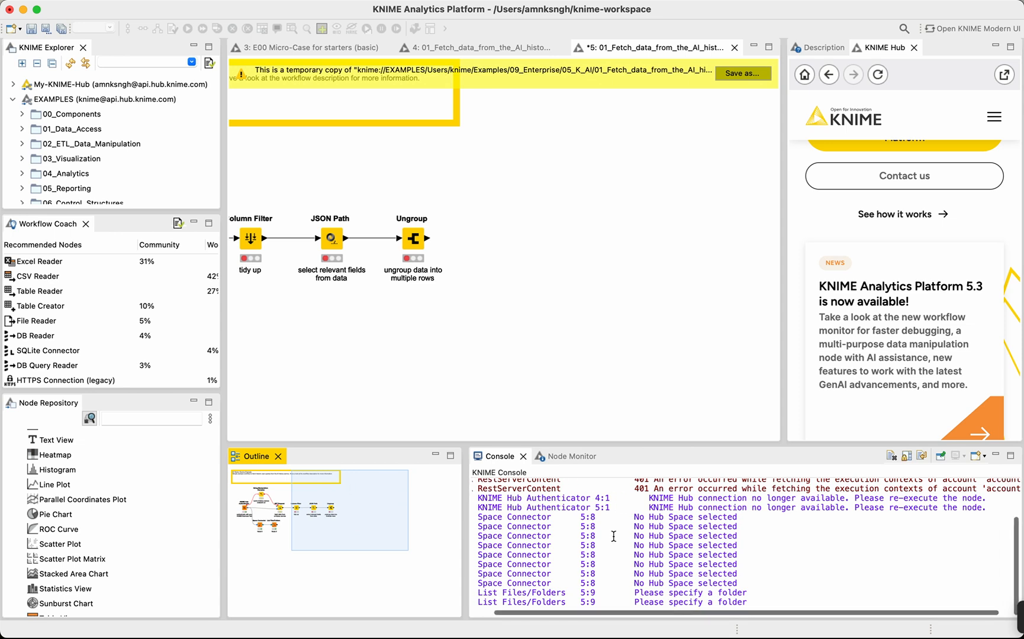
{"action": "scroll", "coordinate": [613, 536], "scroll_direction": "left", "scroll_amount": 3}
{"action": "scroll", "coordinate": [560, 582], "scroll_direction": "up", "scroll_amount": 3}
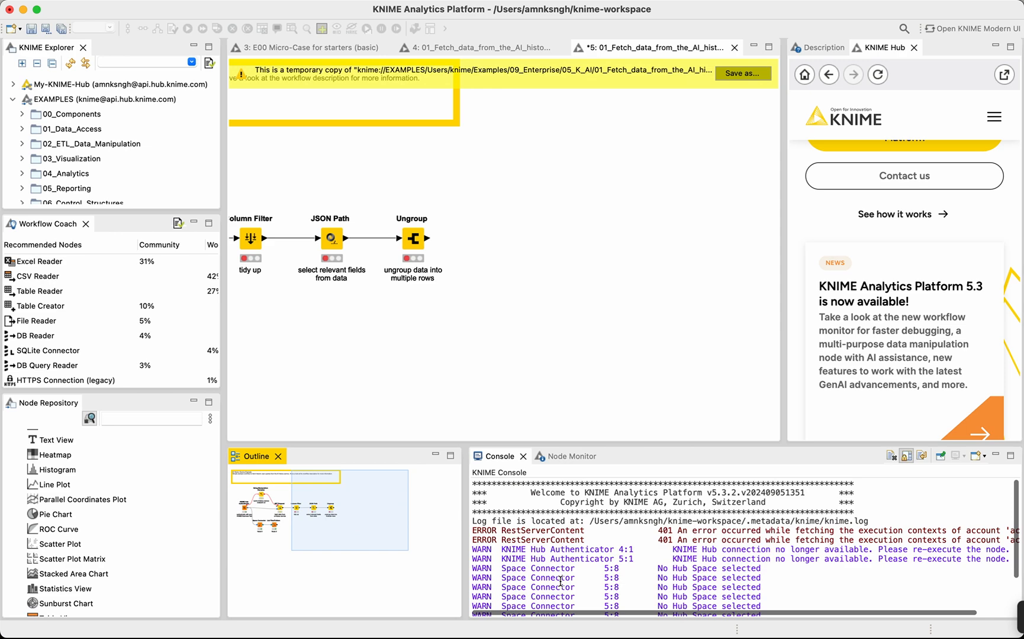
{"action": "scroll", "coordinate": [592, 578], "scroll_direction": "down", "scroll_amount": 3}
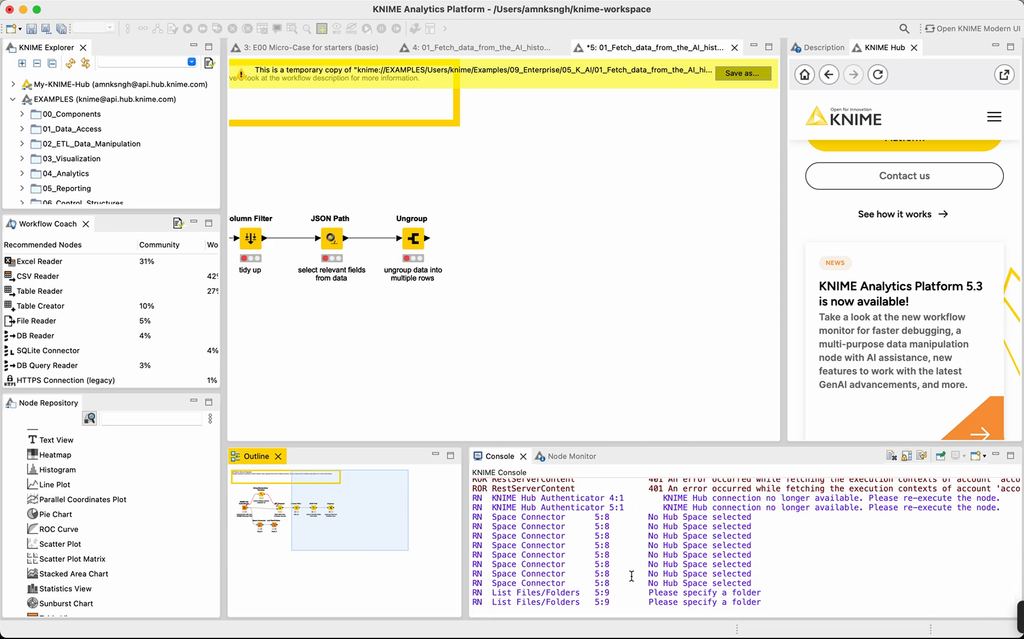
{"action": "left_click", "coordinate": [820, 574]}
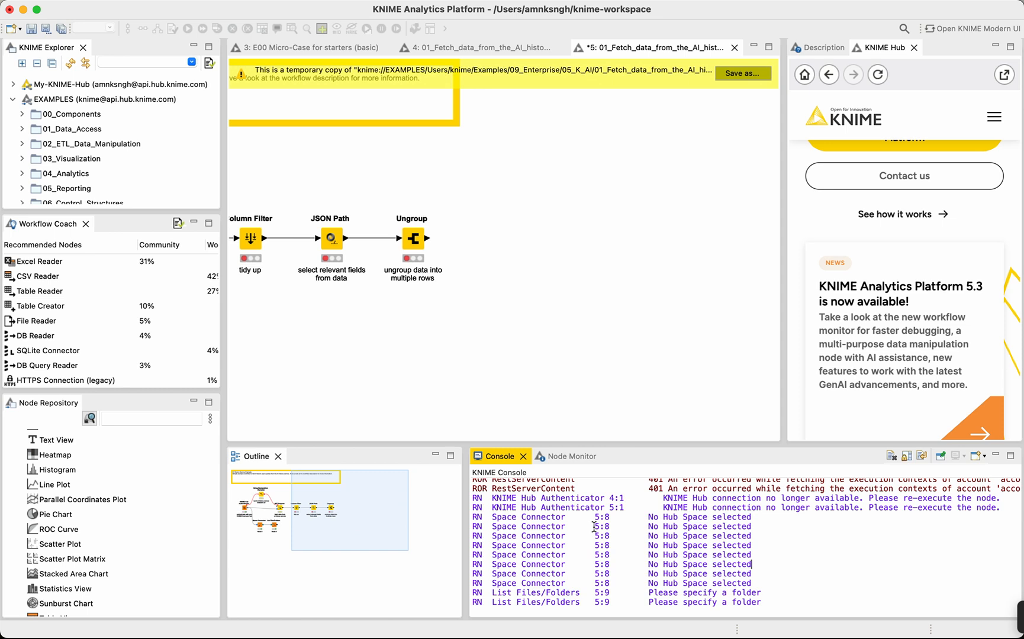
Inspect the execution state of the Ungroup node in the Node Monitor.
{"action": "left_click", "coordinate": [565, 457]}
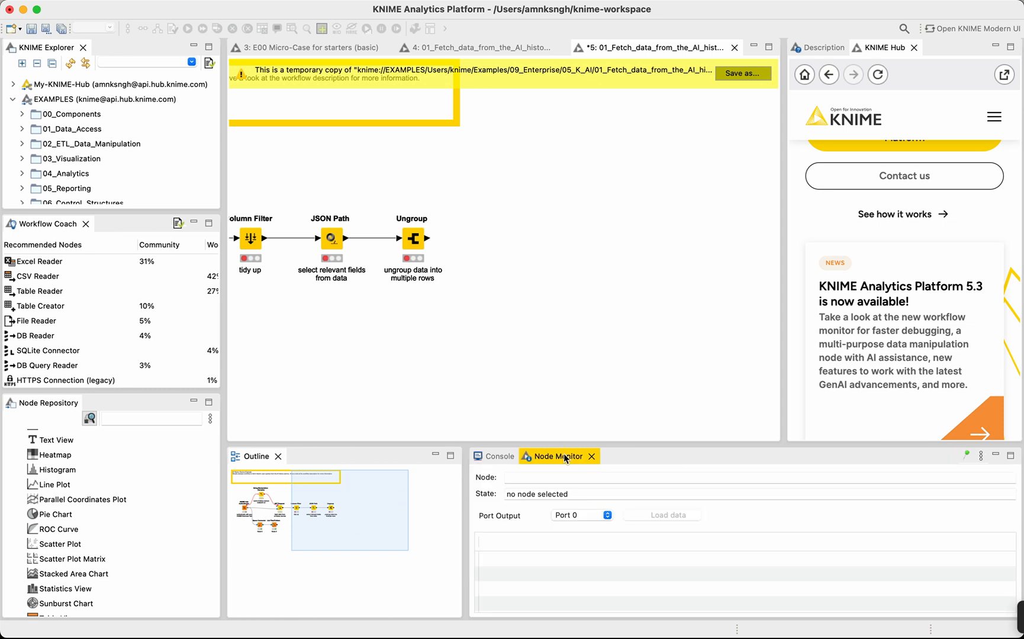
{"action": "left_click", "coordinate": [561, 268]}
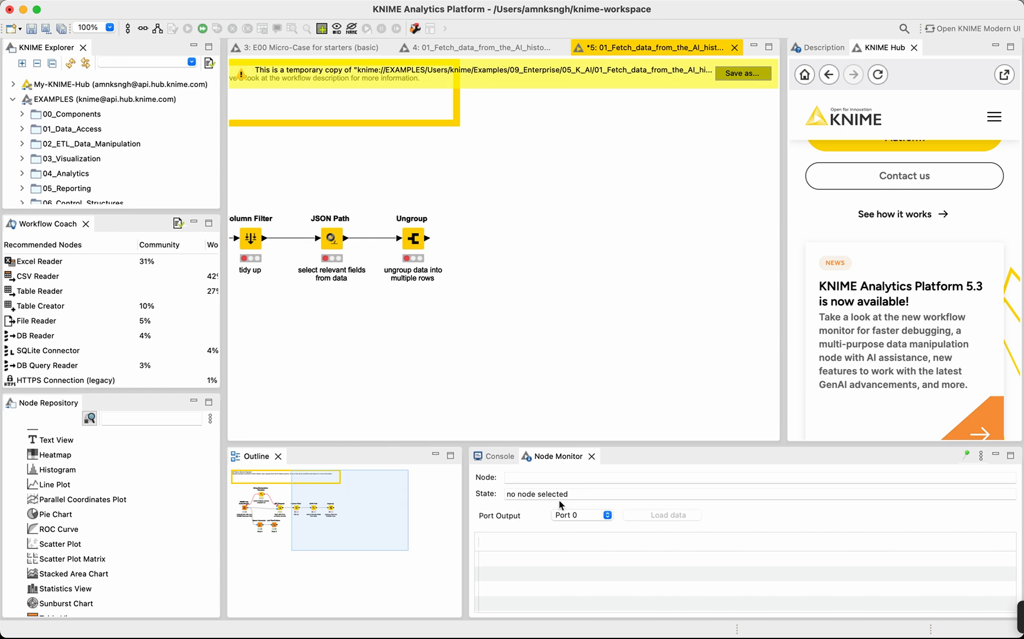
{"action": "scroll", "coordinate": [419, 246], "scroll_direction": "left", "scroll_amount": 3}
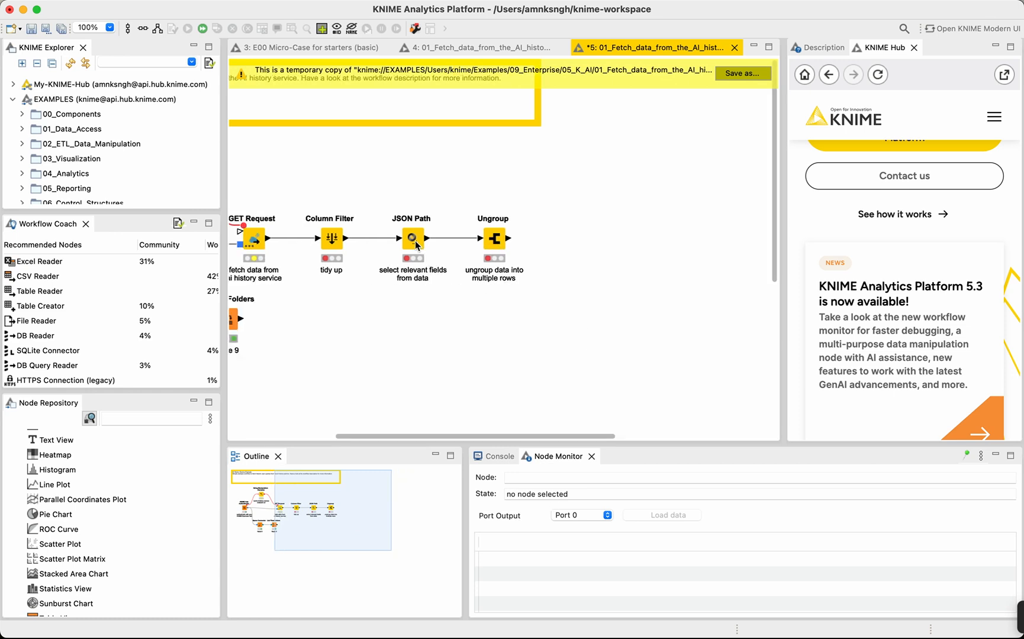
{"action": "left_click", "coordinate": [498, 239]}
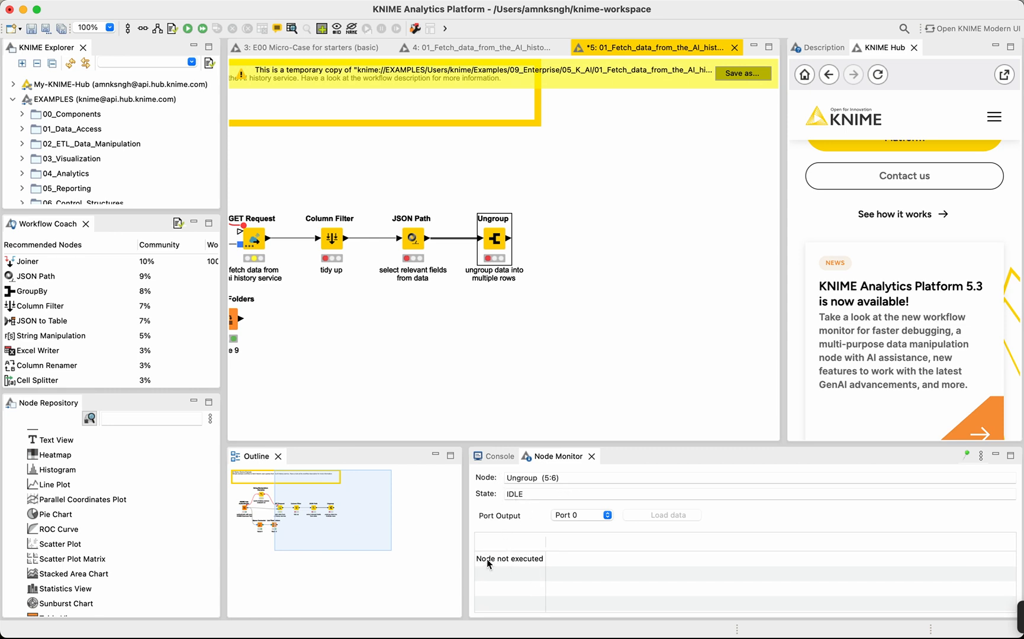
Examine the output table of the List Files/Folders node in the Node Monitor, then clear the node selection.
{"action": "scroll", "coordinate": [455, 280], "scroll_direction": "left", "scroll_amount": 5}
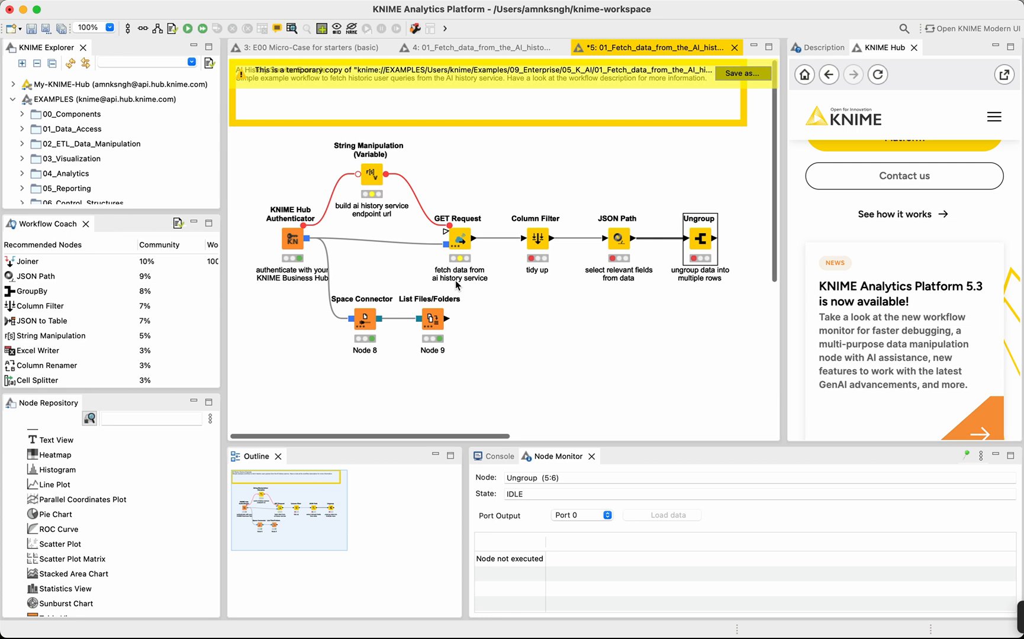
{"action": "left_click", "coordinate": [434, 320]}
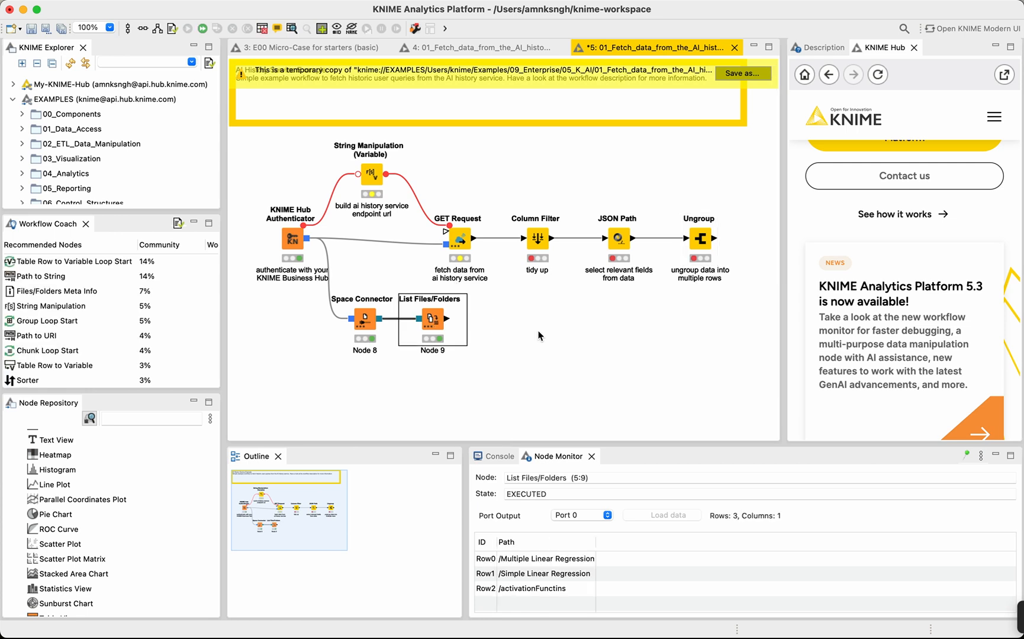
{"action": "left_click", "coordinate": [539, 335]}
{"action": "left_click", "coordinate": [438, 323]}
{"action": "left_click", "coordinate": [525, 601]}
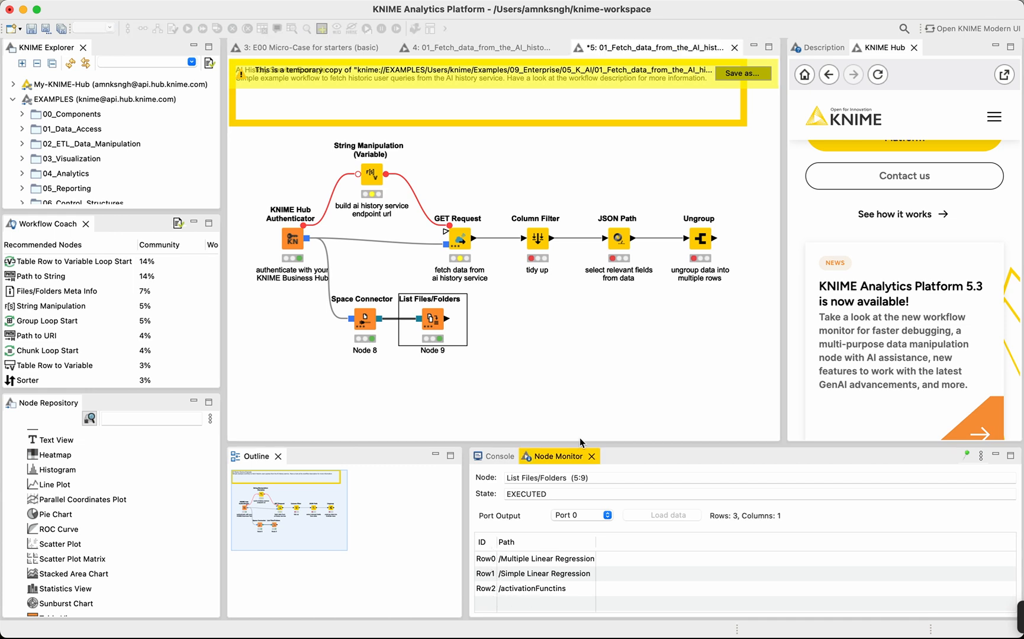
{"action": "left_click", "coordinate": [587, 410]}
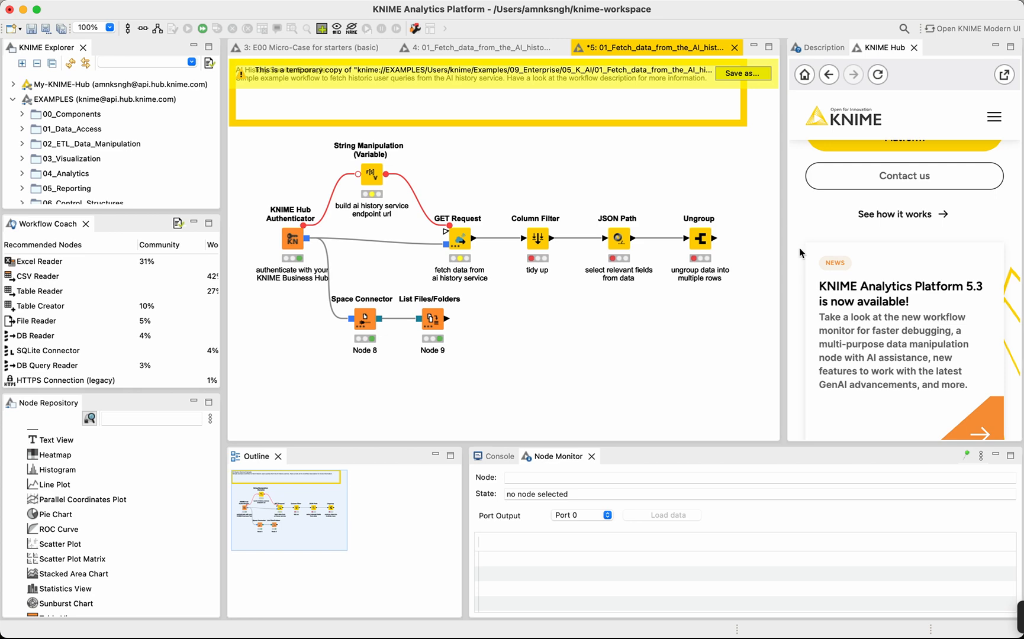
{"action": "scroll", "coordinate": [896, 264], "scroll_direction": "up", "scroll_amount": 5}
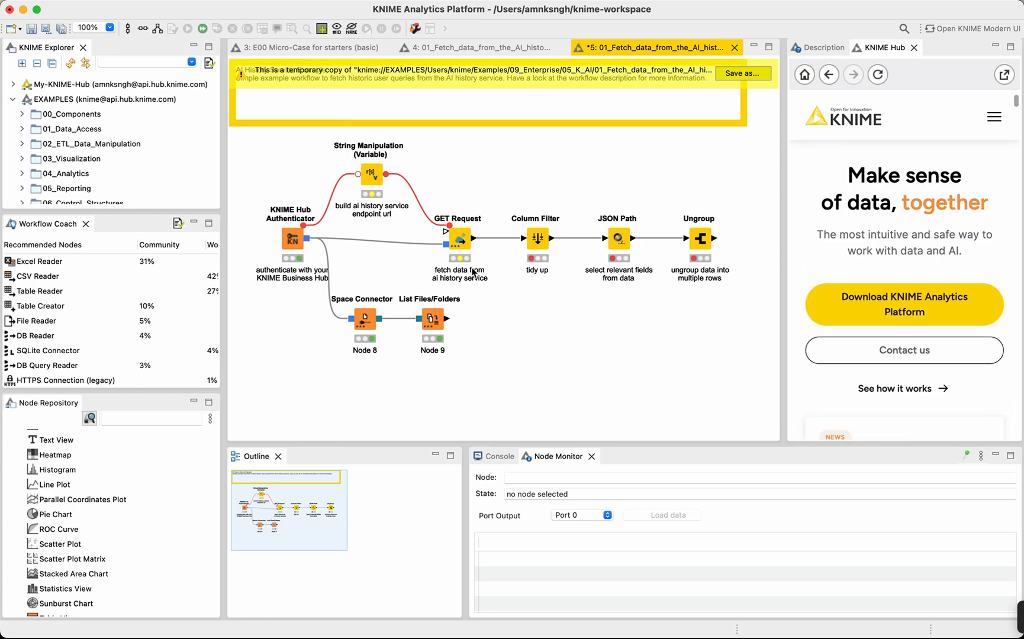
{"action": "scroll", "coordinate": [289, 355], "scroll_direction": "down", "scroll_amount": 3}
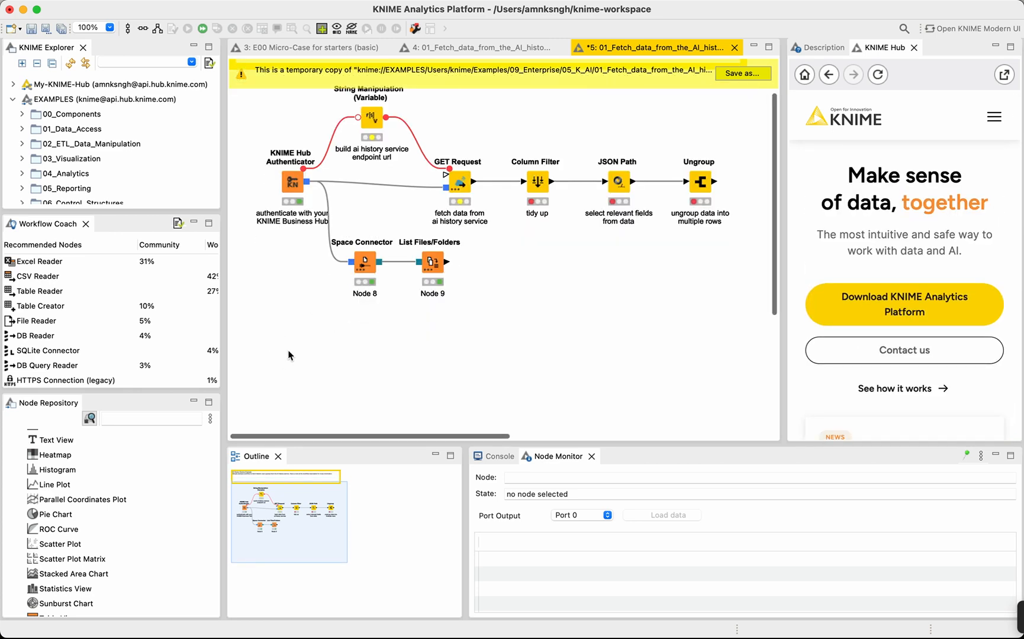